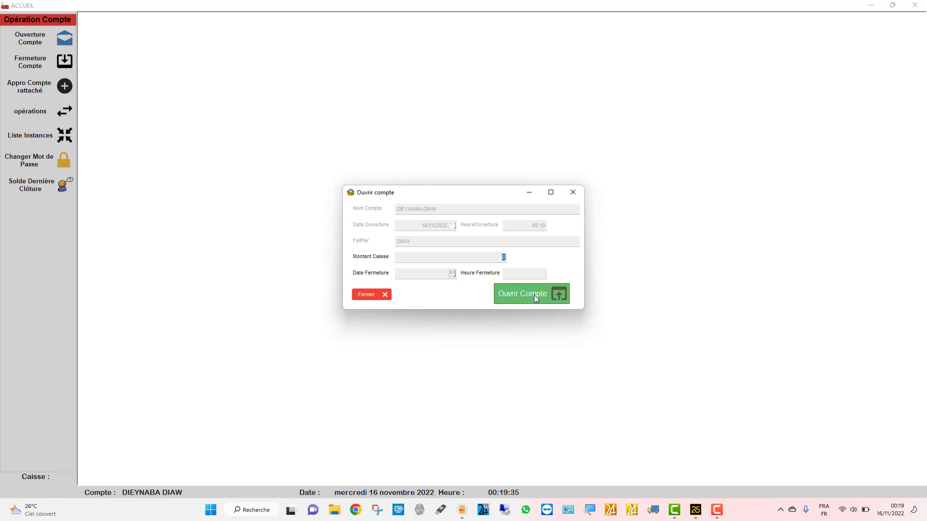
- Open the day's cash account, creating its 0 FCFA OUVERTURE operation for 16/11/2022
left_click(535, 298)
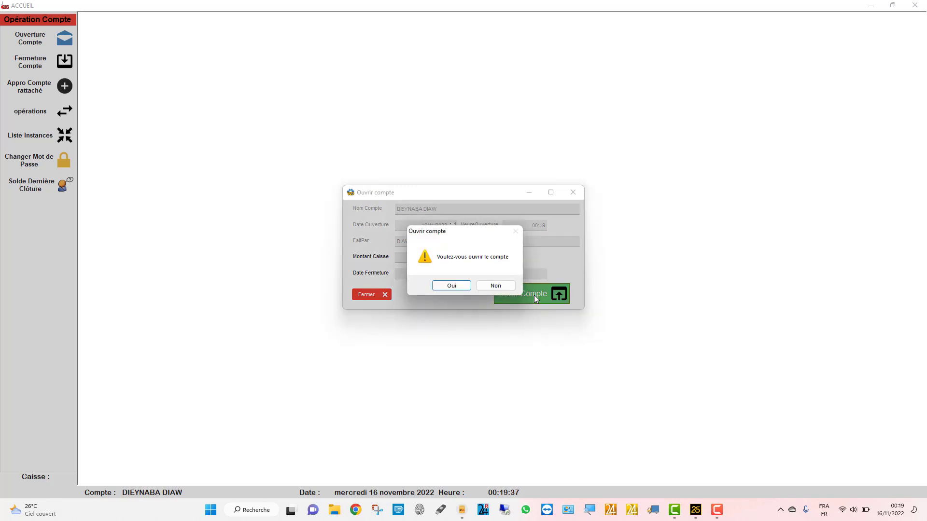
left_click(453, 286)
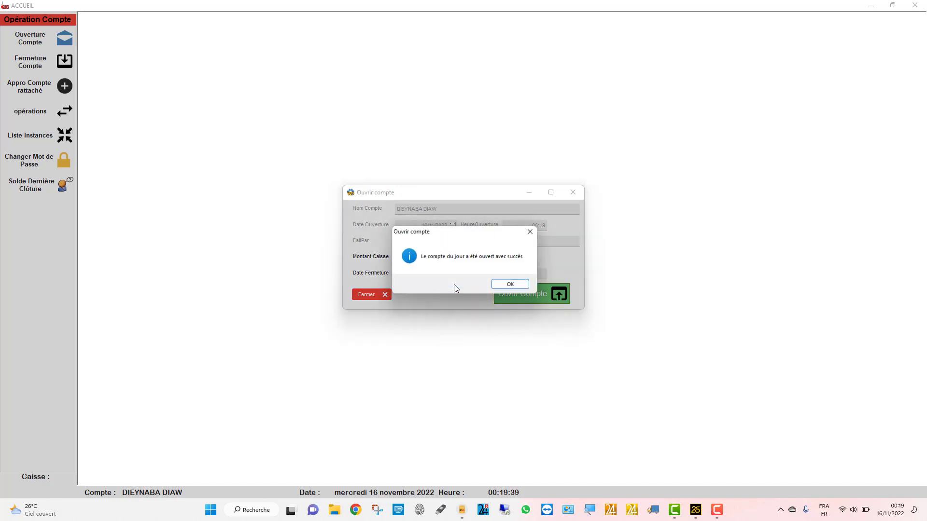
left_click(513, 286)
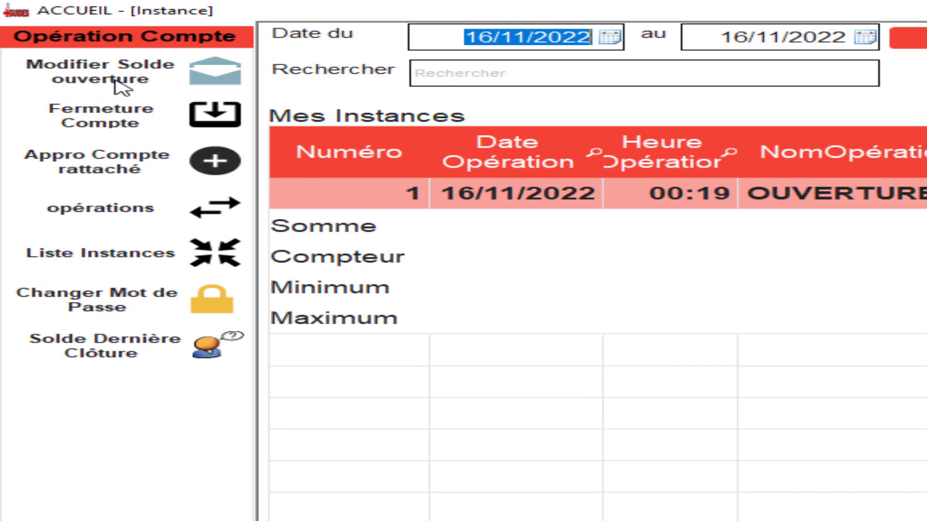
- Change the opening cash balance to 100 000 FCFA, then bring up the linked-account top-up form
left_click(120, 87)
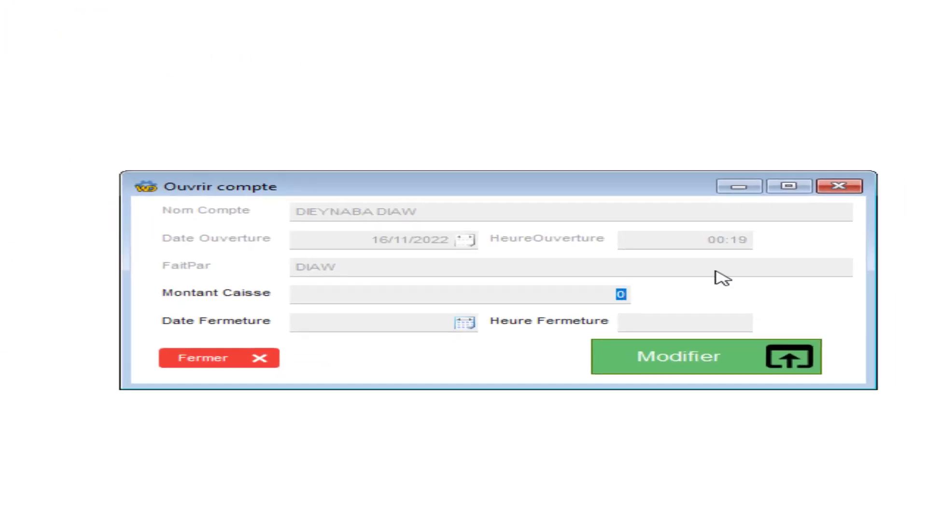
key("BackSpace")
type("100000")
left_click(406, 325)
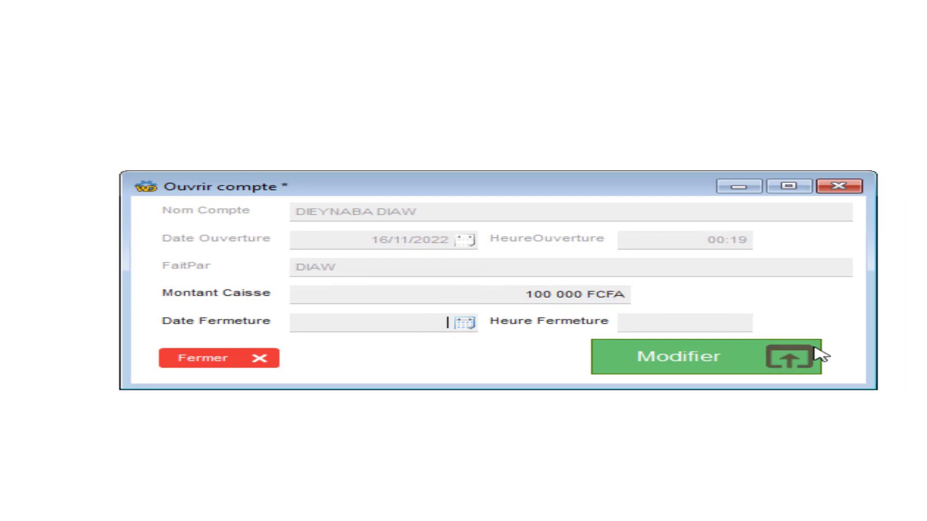
left_click(789, 359)
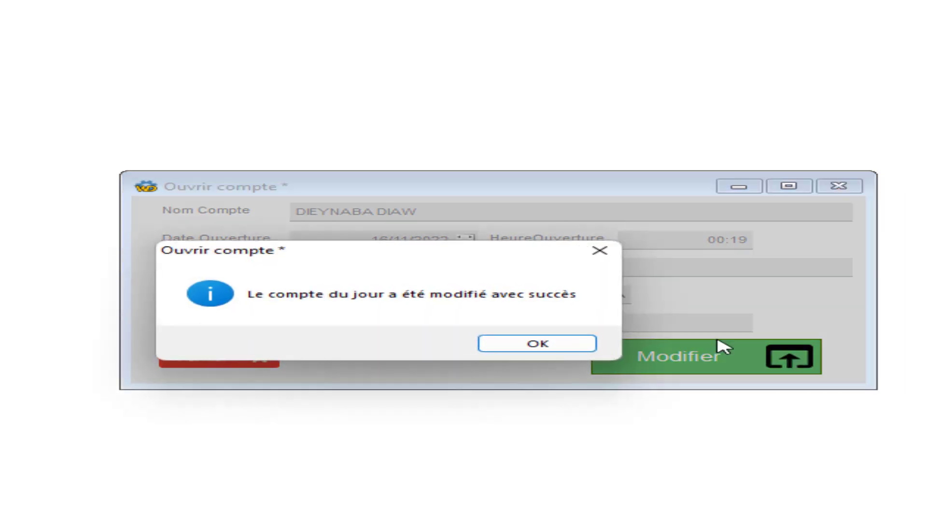
left_click(534, 343)
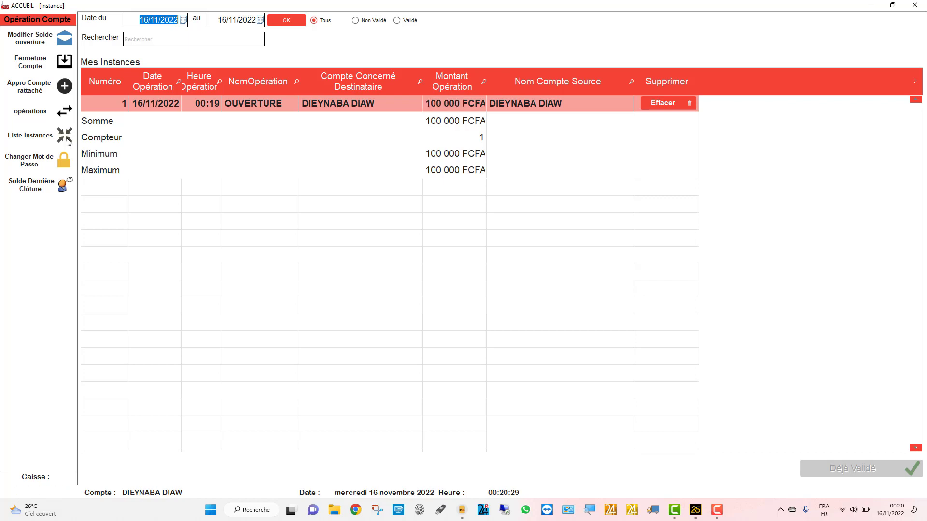
left_click(58, 93)
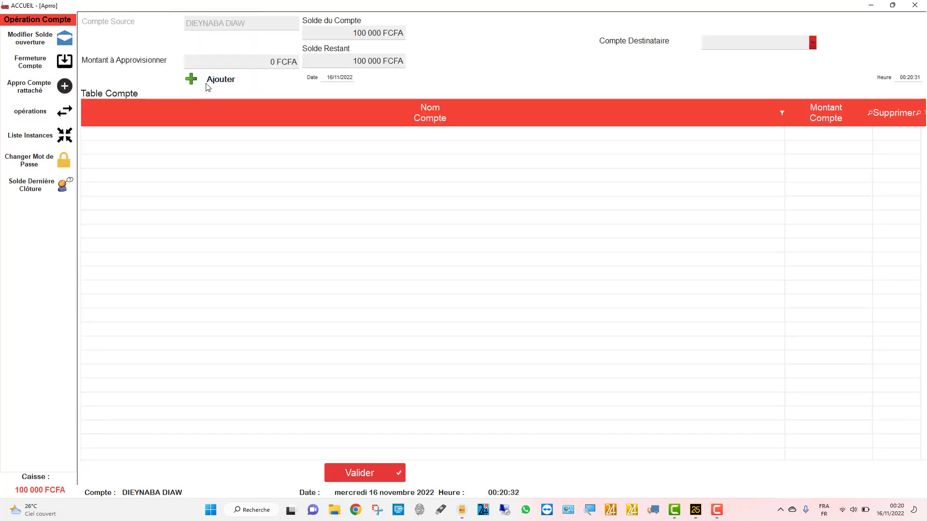
- Check the destination account list, find it empty, and switch to the account operations form
left_click(718, 45)
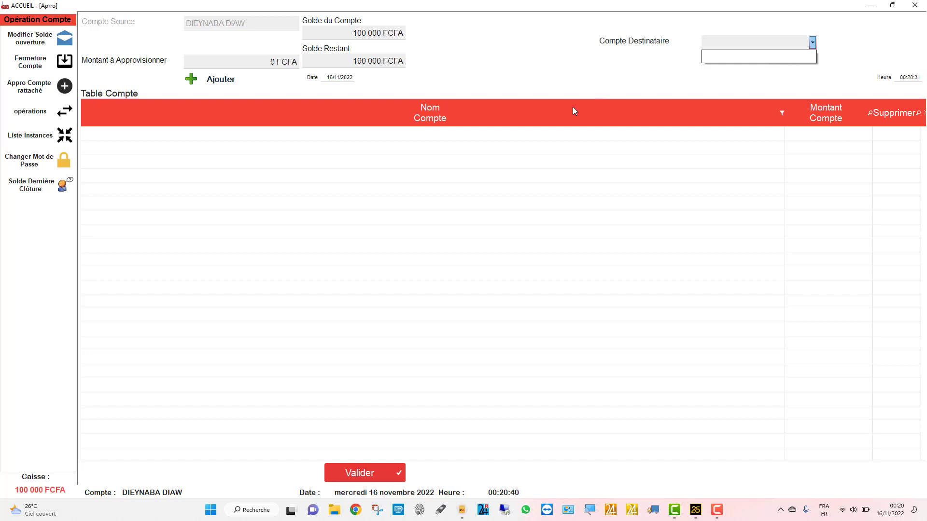
left_click(52, 112)
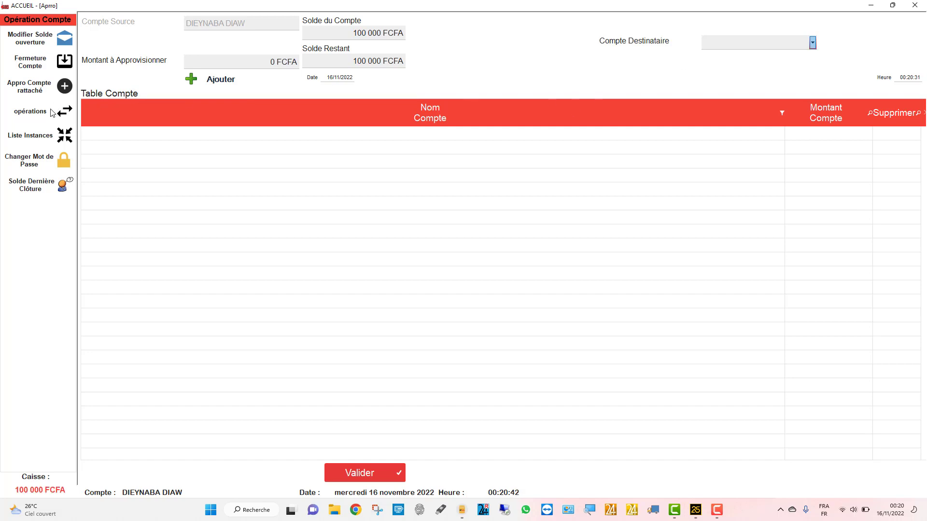
left_click(51, 112)
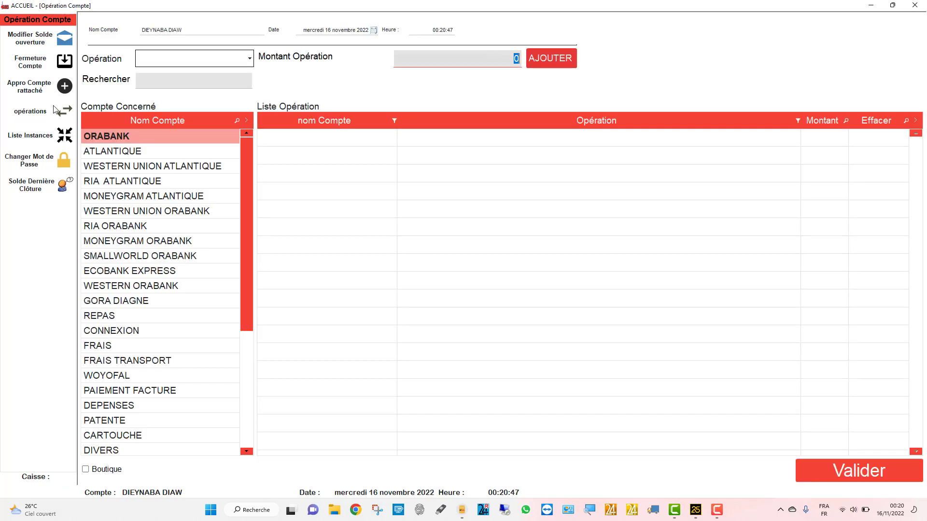
- Add a 50 000 FCFA DECAISSEMENT for MONEYGRAM ATLANTIQUE
left_click(134, 195)
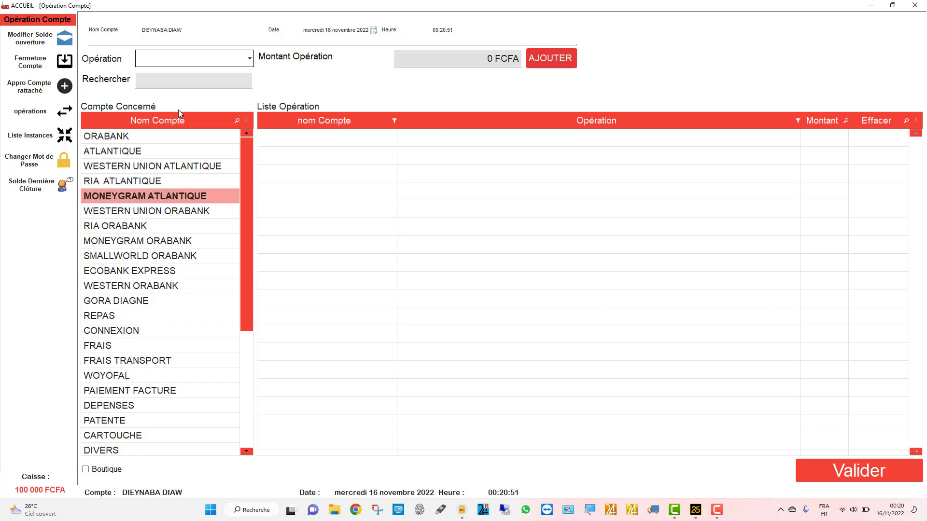
left_click(248, 60)
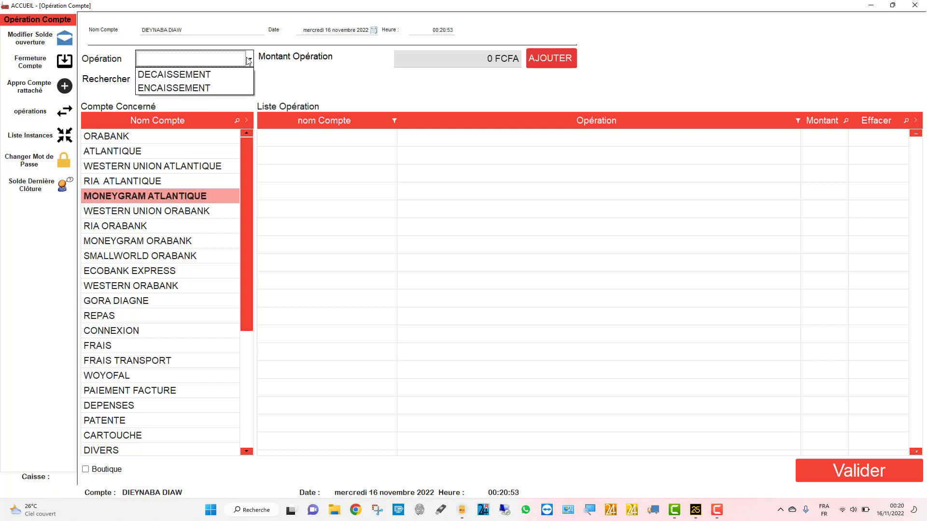
left_click(210, 74)
left_click(459, 62)
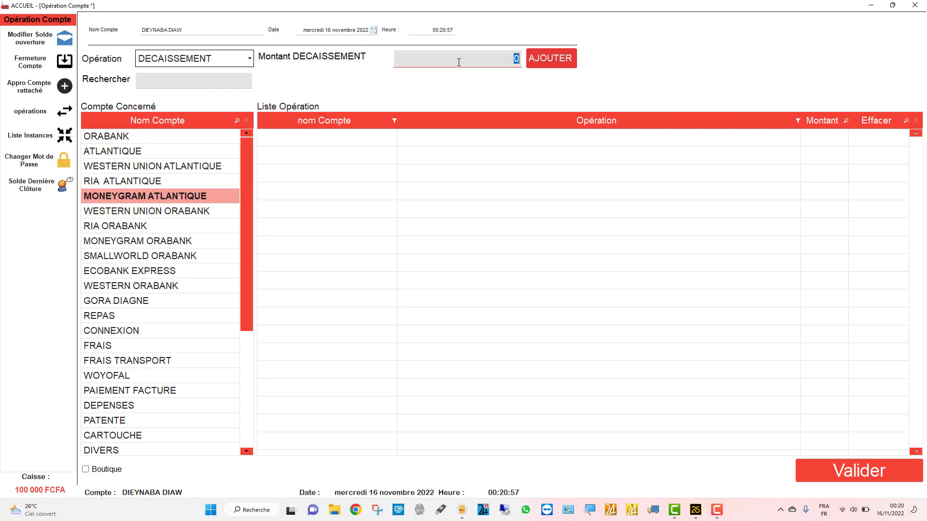
type("50000")
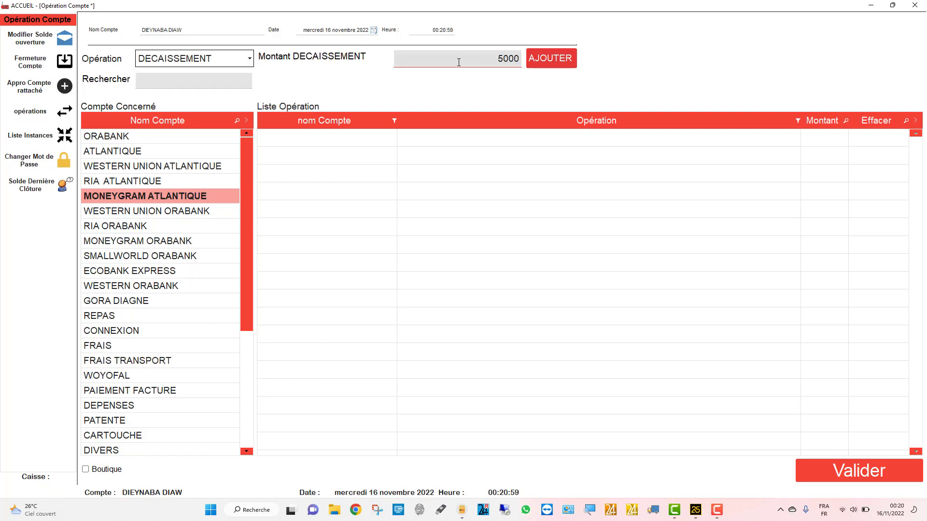
left_click(544, 59)
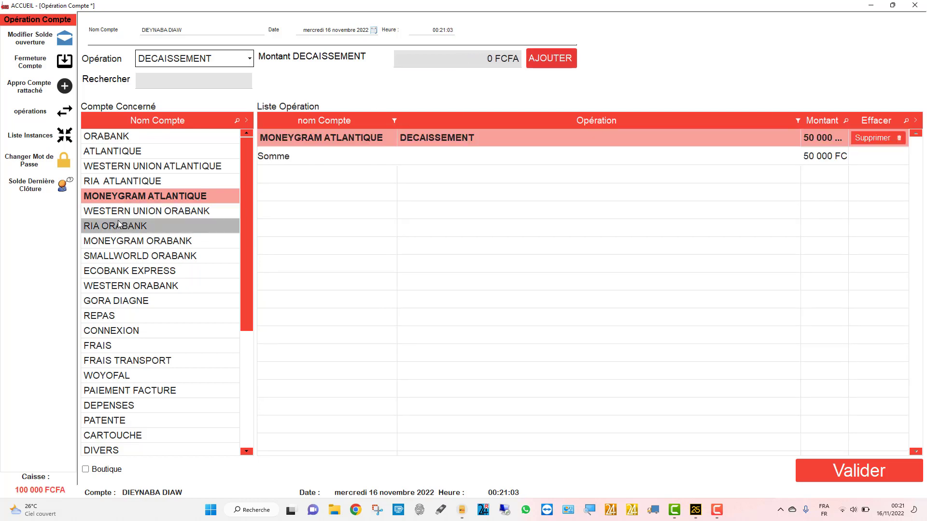
- Add disbursements of 10 000 to RIA ORABANK and 5 000 to SMALLWORLD ORABANK
left_click(157, 226)
left_click(496, 58)
type("10000")
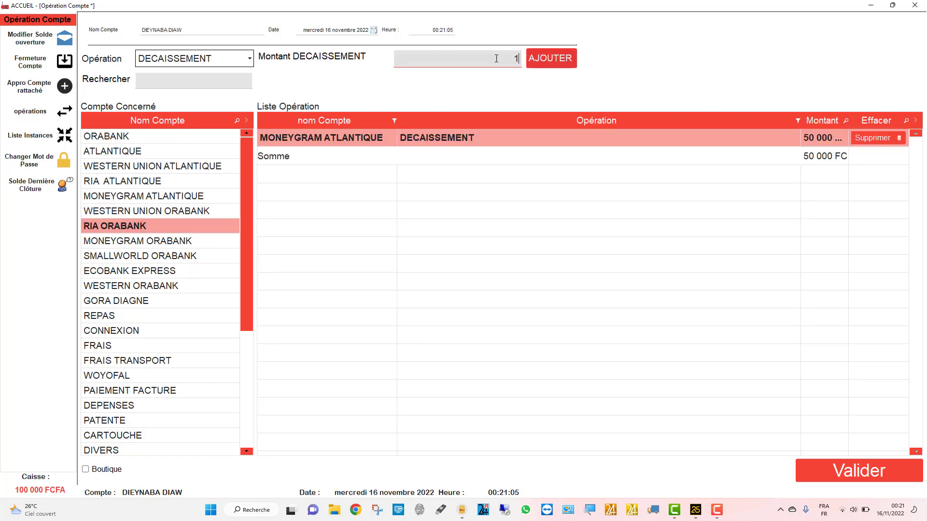
left_click(548, 59)
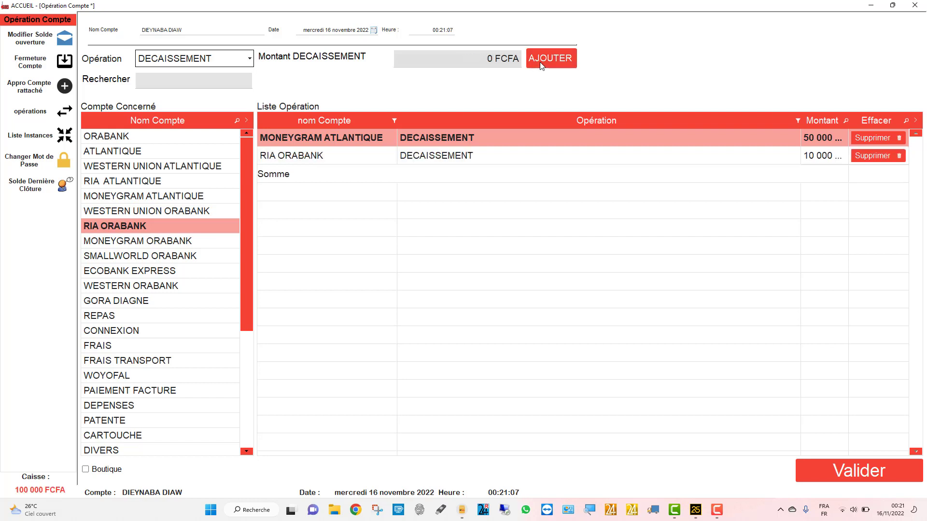
left_click(124, 257)
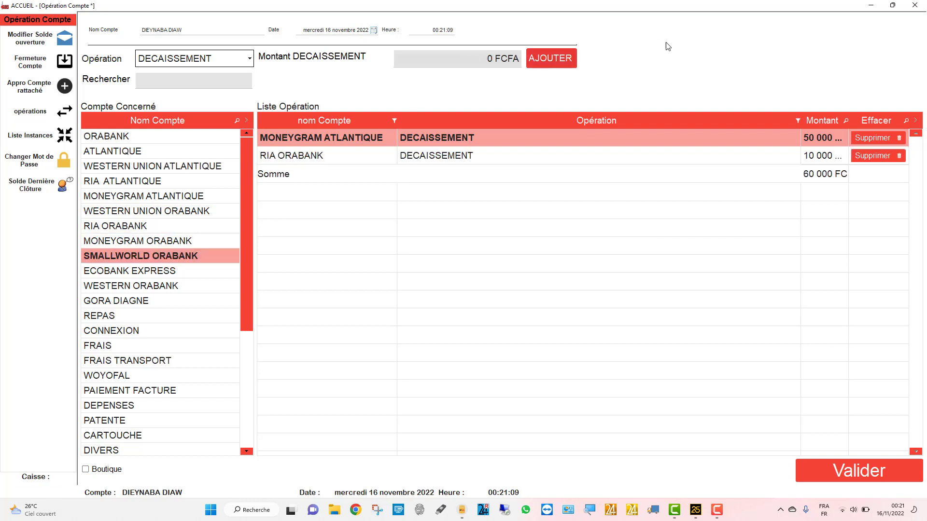
left_click(478, 58)
type("5 000")
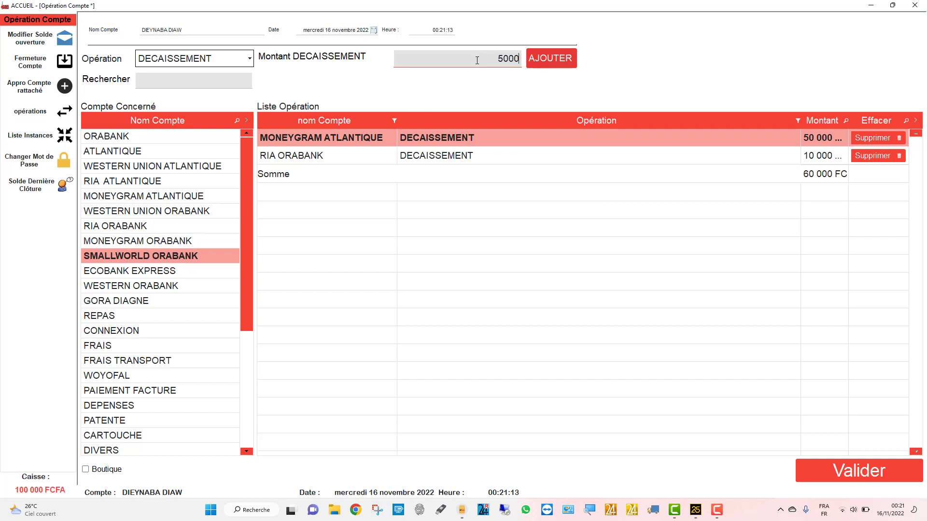
left_click(535, 58)
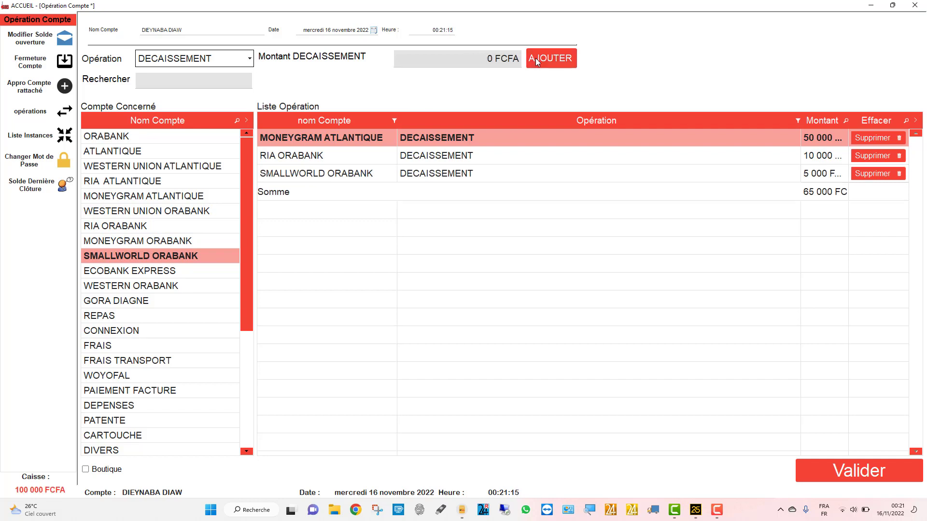
- Validate the three disbursements, leaving 35 000 FCFA in the caisse
left_click(843, 467)
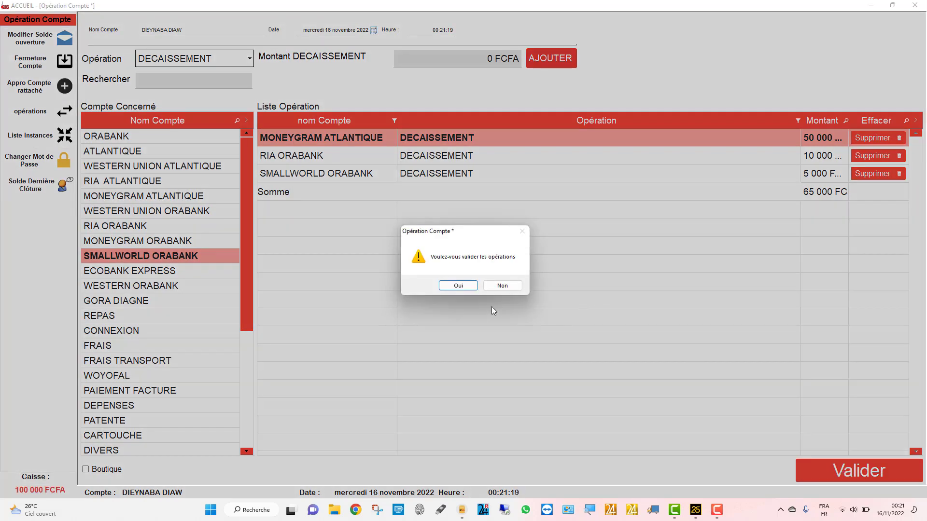
left_click(455, 286)
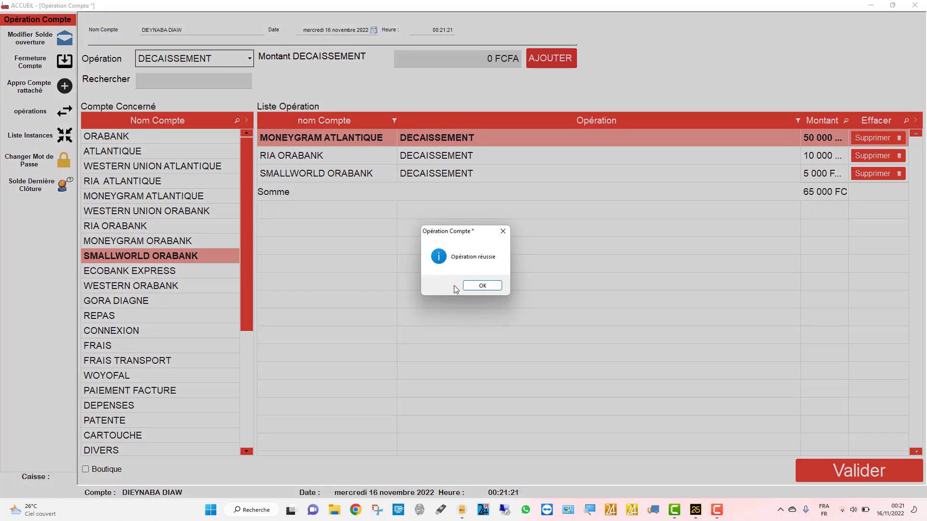
left_click(477, 287)
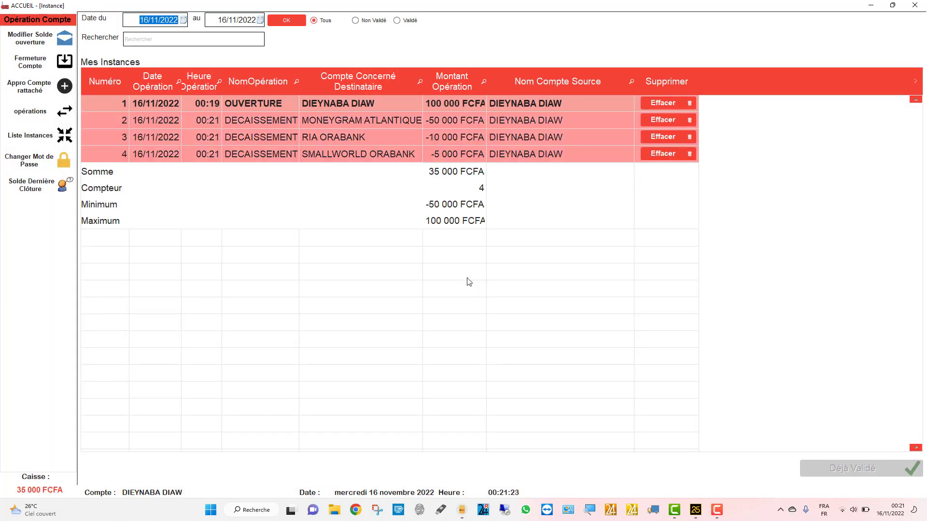
- Reload Liste Instances, inspect the MONEYGRAM ATLANTIQUE and SMALLWORLD ORABANK entries, and return to operations
left_click(27, 138)
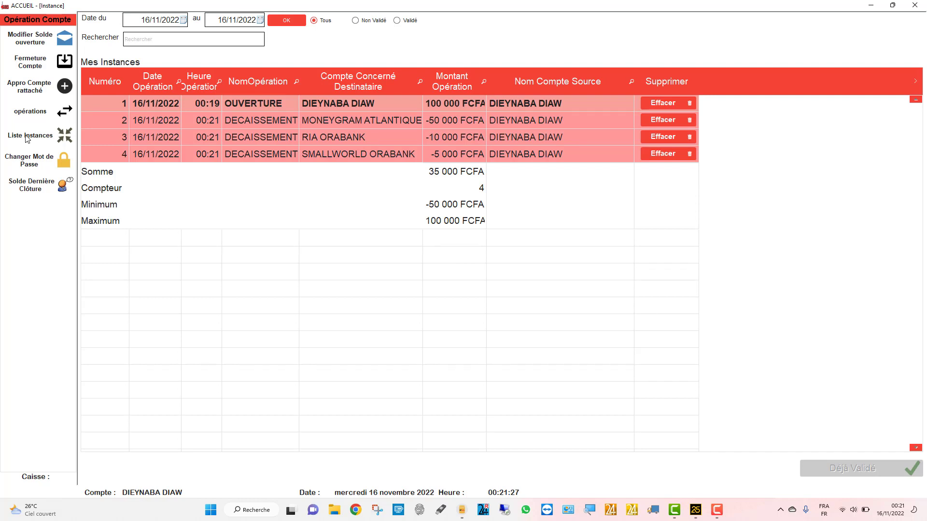
left_click(27, 138)
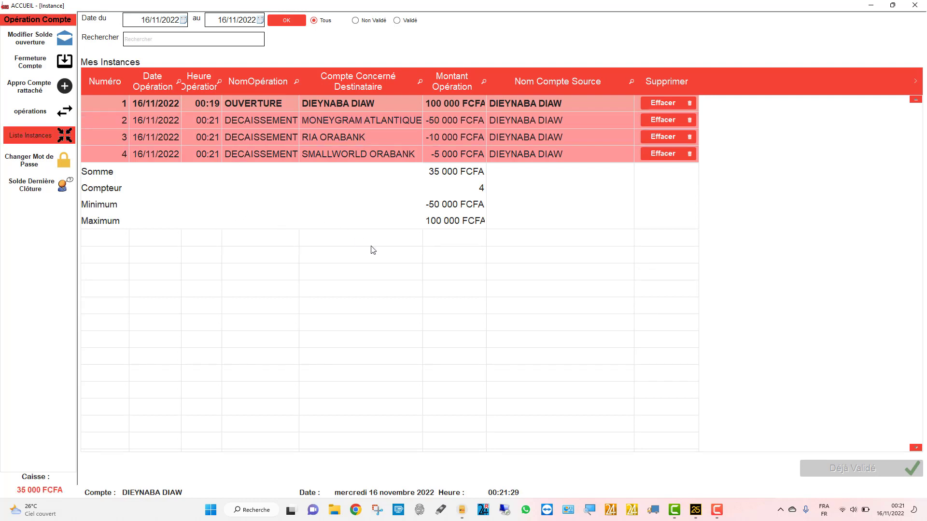
left_click(451, 123)
left_click(450, 153)
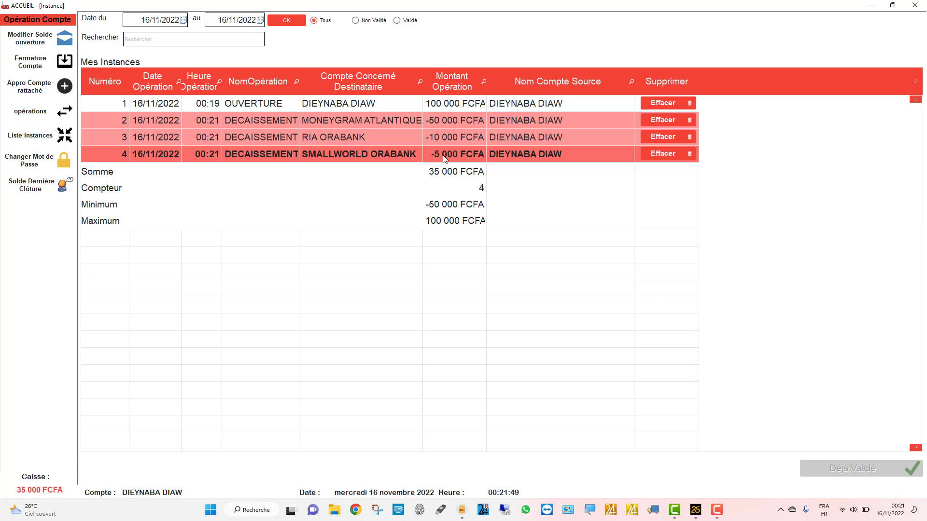
left_click(28, 114)
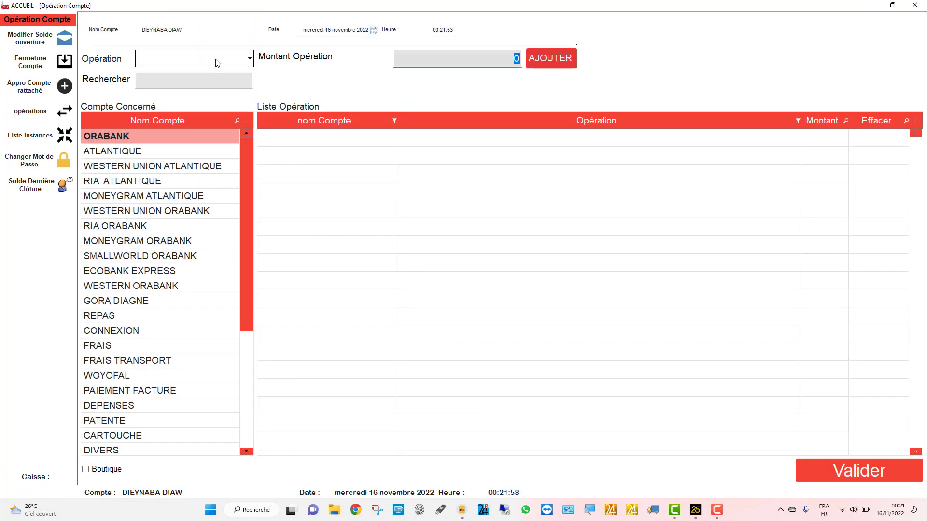
- Switch the operation type to ENCAISSEMENT and add a 40 000 cash-in for WESTERN ORABANK
left_click(220, 62)
left_click(208, 87)
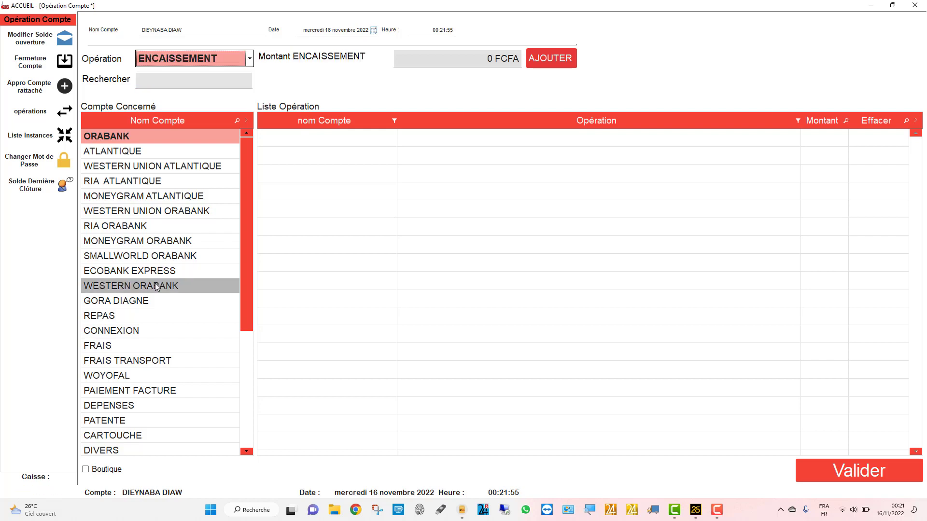
scroll(155, 283, "down", 2)
left_click(121, 301)
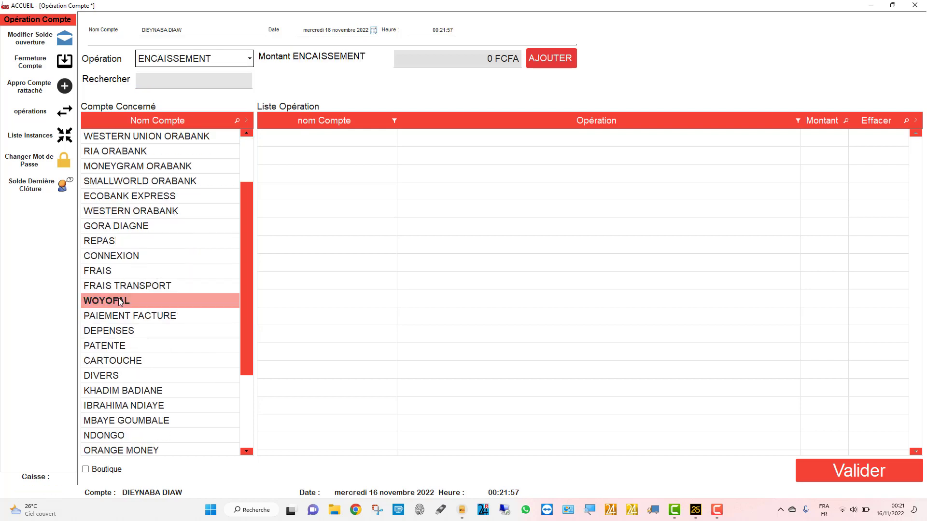
left_click(146, 214)
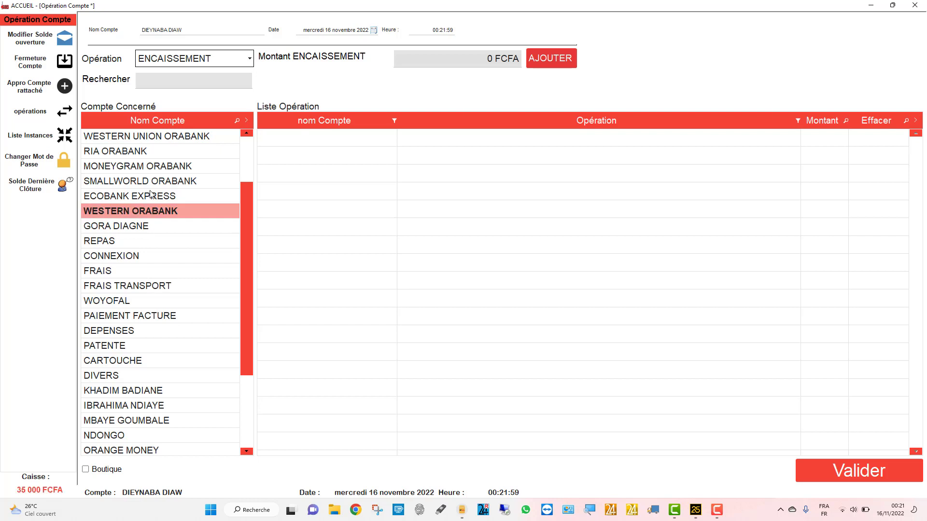
left_click(419, 61)
type("4000")
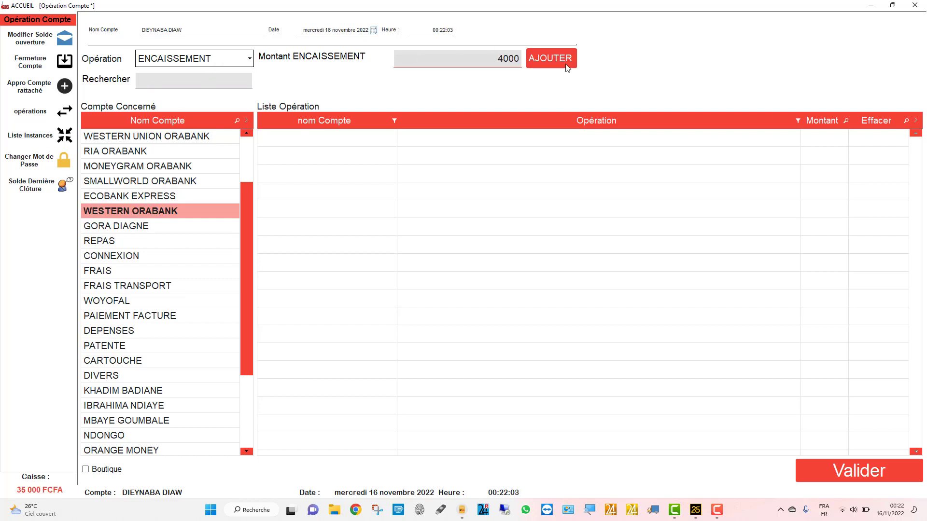
type("0")
left_click(567, 67)
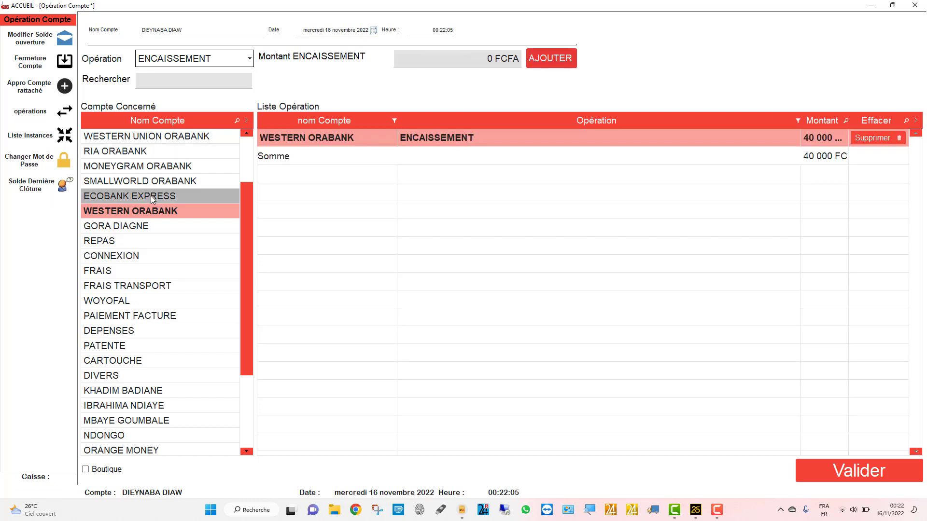
- Add cash-ins of 50 000 for RIA ORABANK and 10 000 for WAVE
left_click(124, 153)
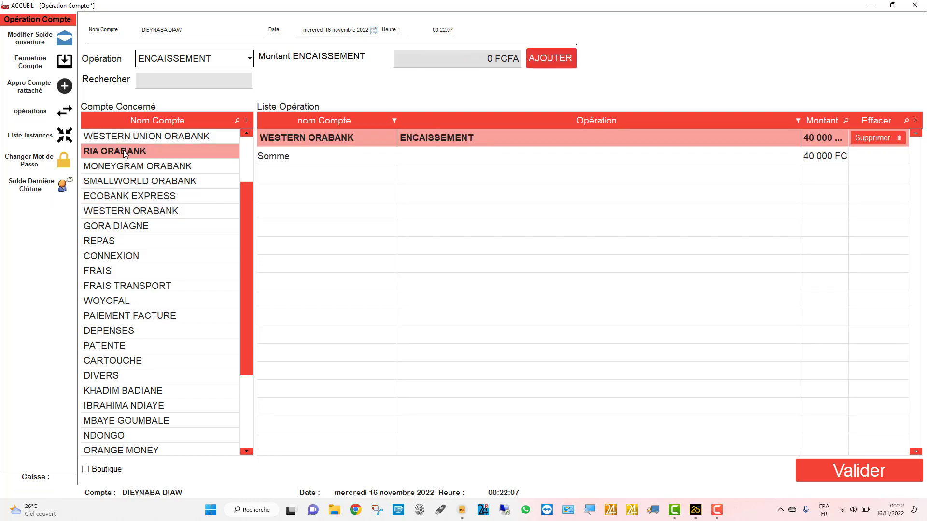
left_click(474, 61)
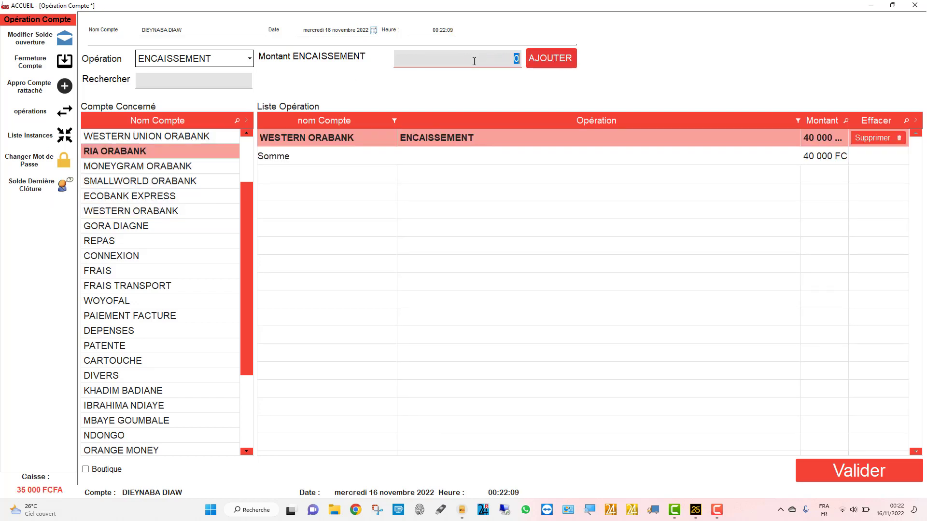
type("50000")
left_click(564, 56)
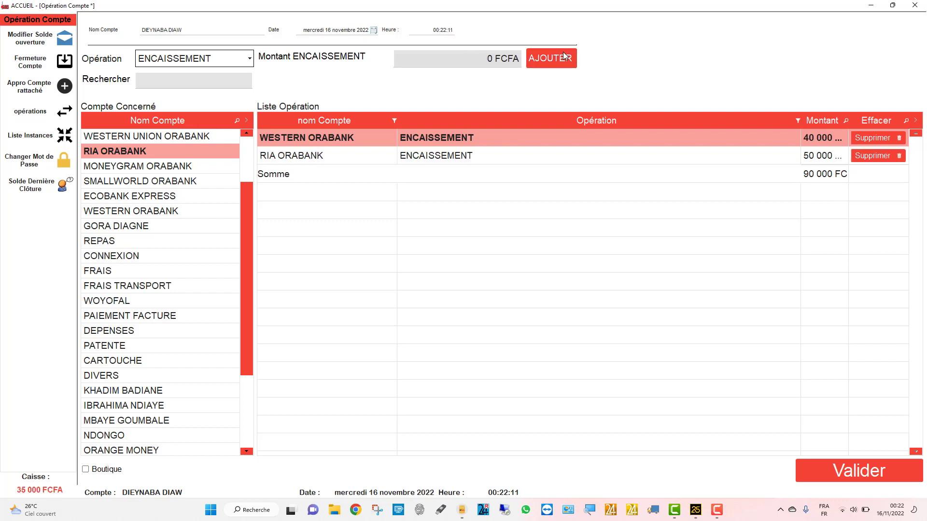
scroll(159, 329, "down", 3)
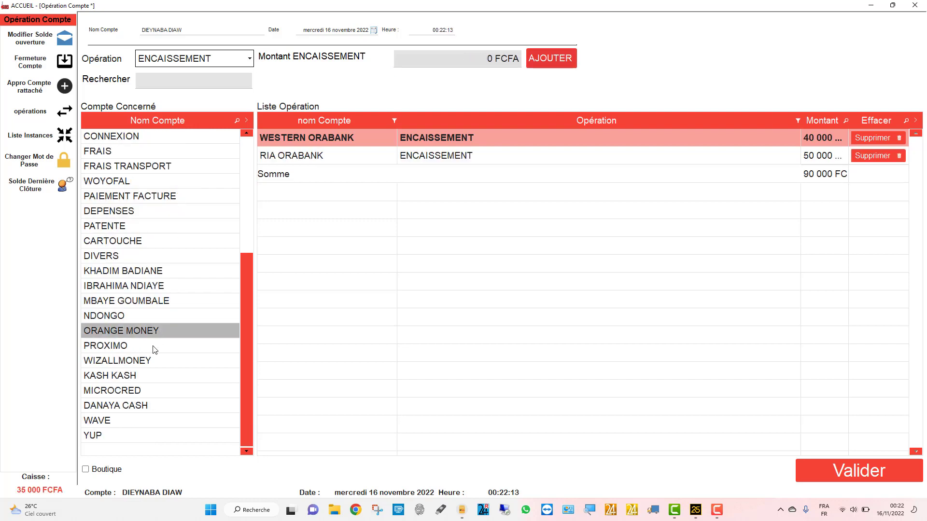
left_click(130, 419)
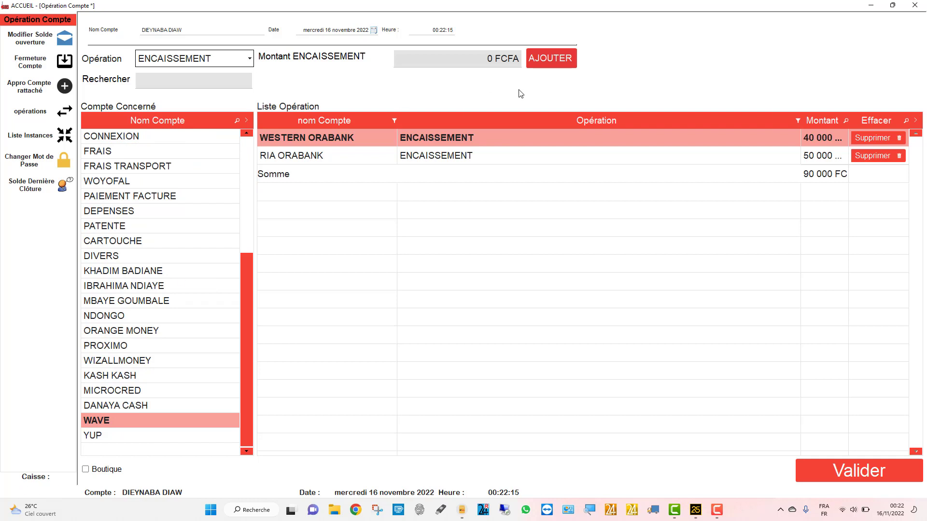
left_click(476, 61)
type("40000")
key("BackSpace")
key("BackSpace")
key("BackSpace")
key("BackSpace")
key("BackSpace")
type("1")
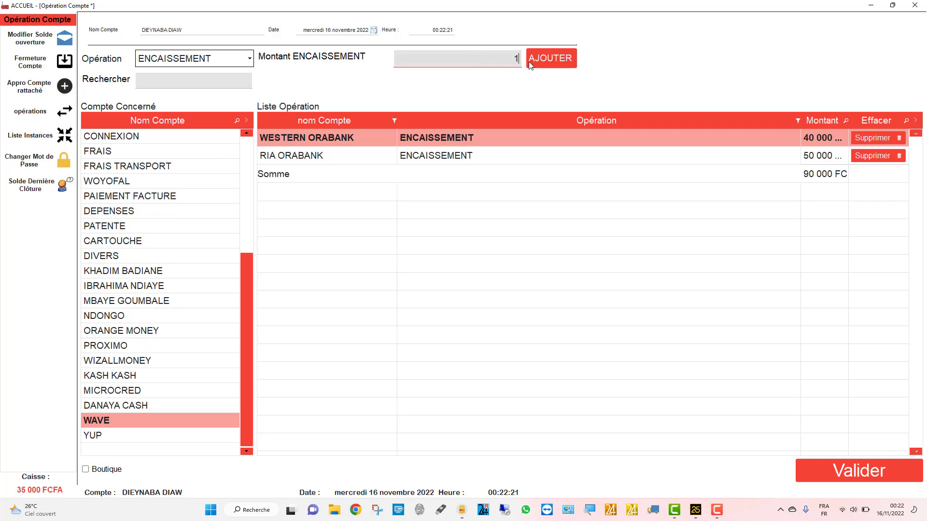
type("0000")
left_click(548, 57)
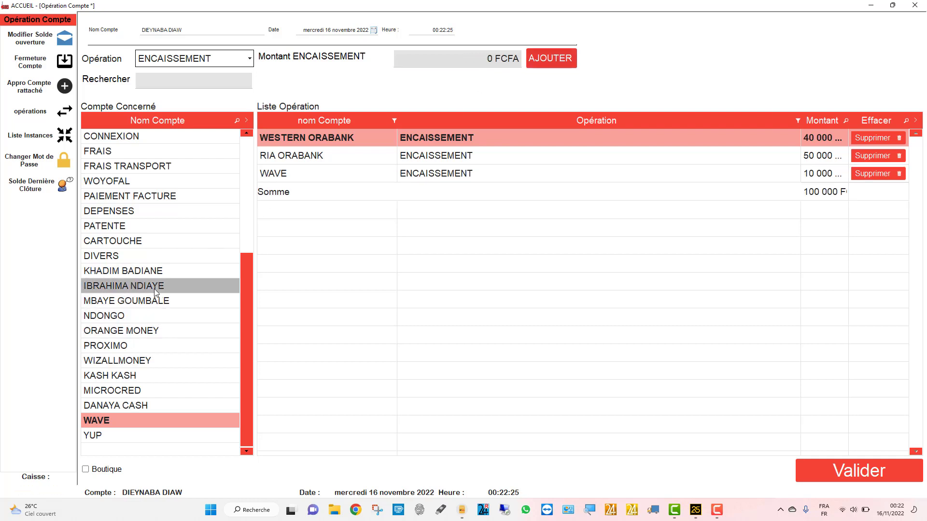
- Add a 20 000 cash-in for the personal account
scroll(152, 318, "up", 1)
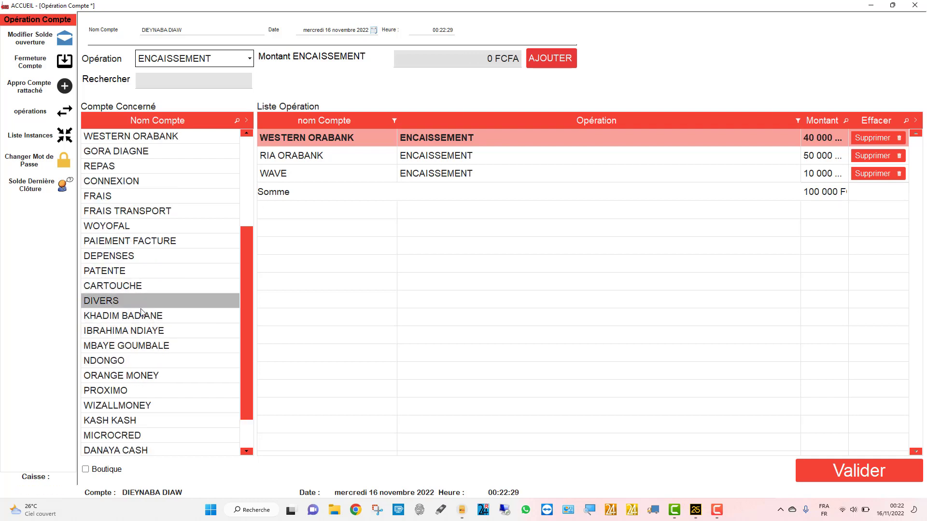
left_click(143, 349)
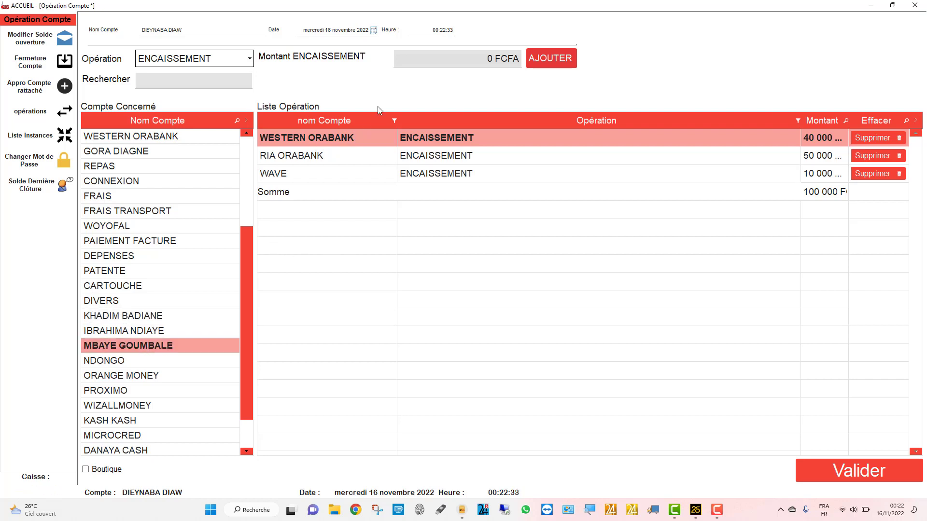
left_click(457, 61)
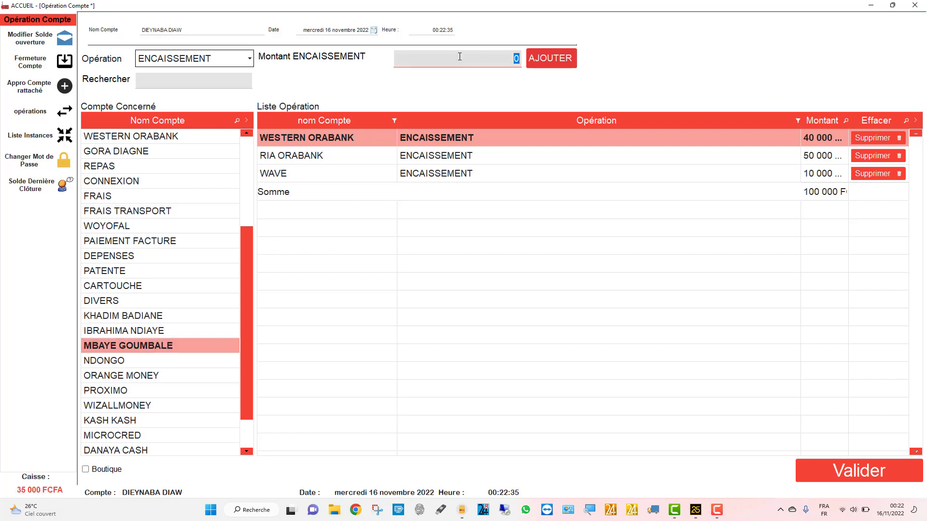
type("20000")
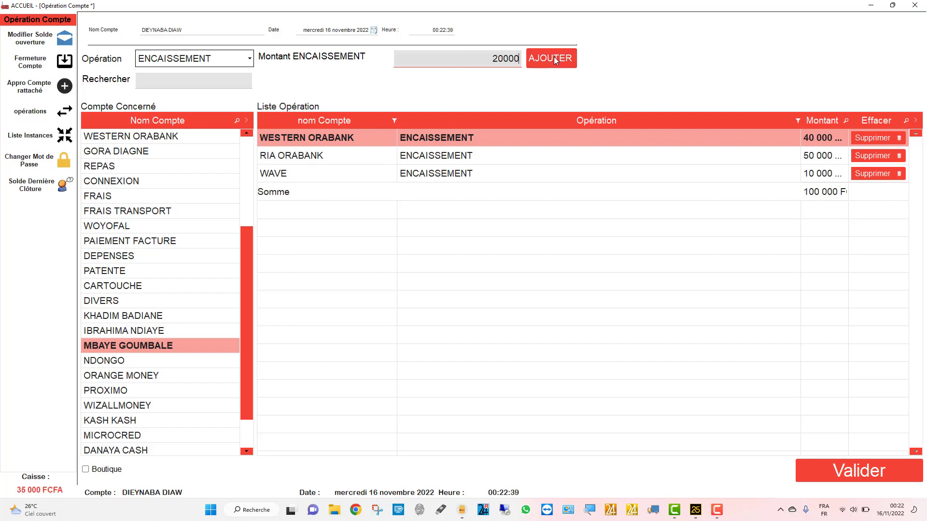
left_click(554, 58)
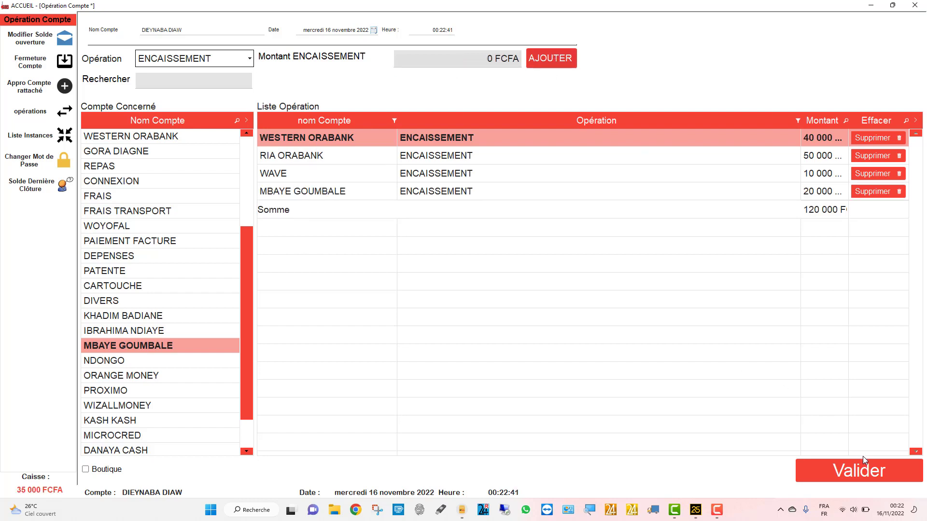
- Validate the four cash-ins, raising the caisse to 155 000 FCFA, then reopen a blank operations form
left_click(857, 471)
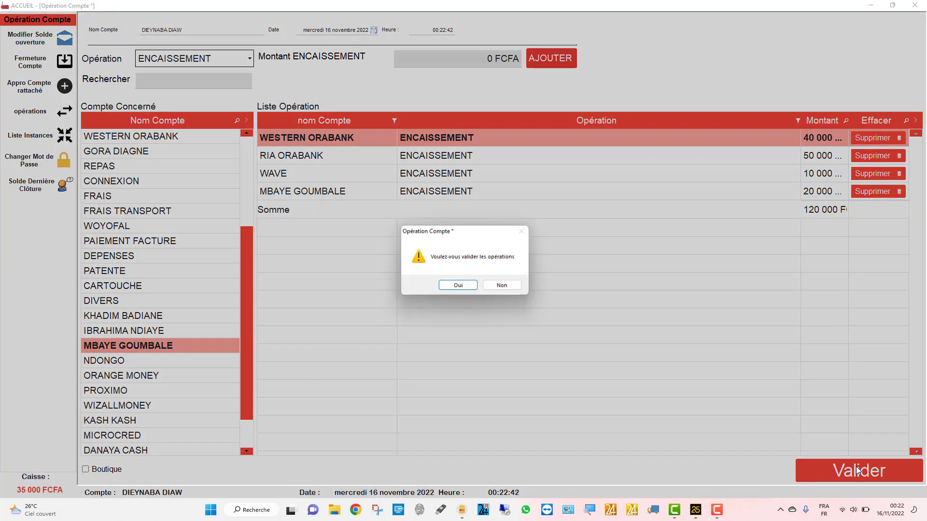
left_click(461, 282)
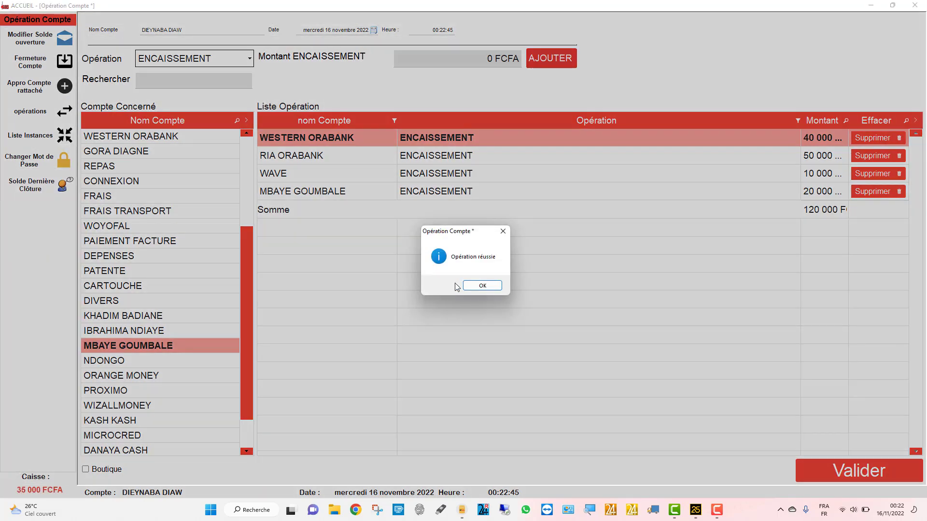
left_click(477, 285)
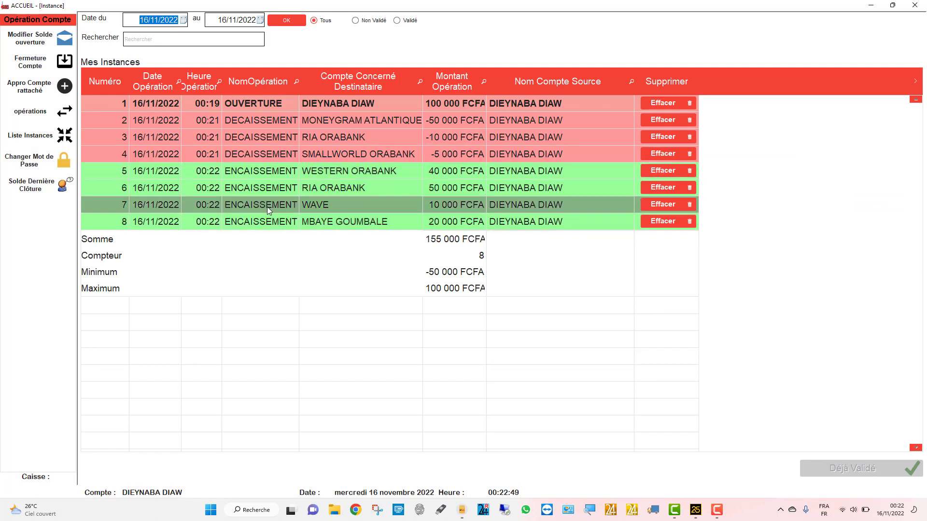
left_click(308, 138)
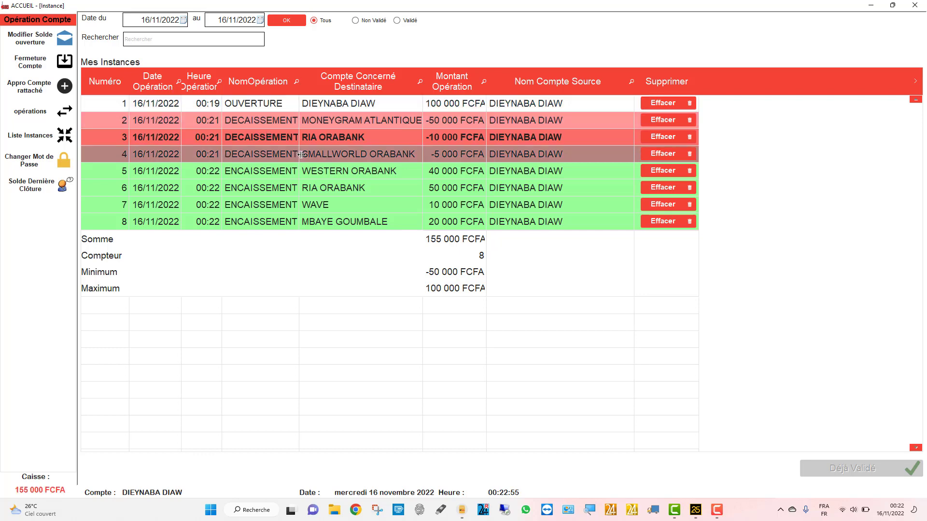
left_click(33, 115)
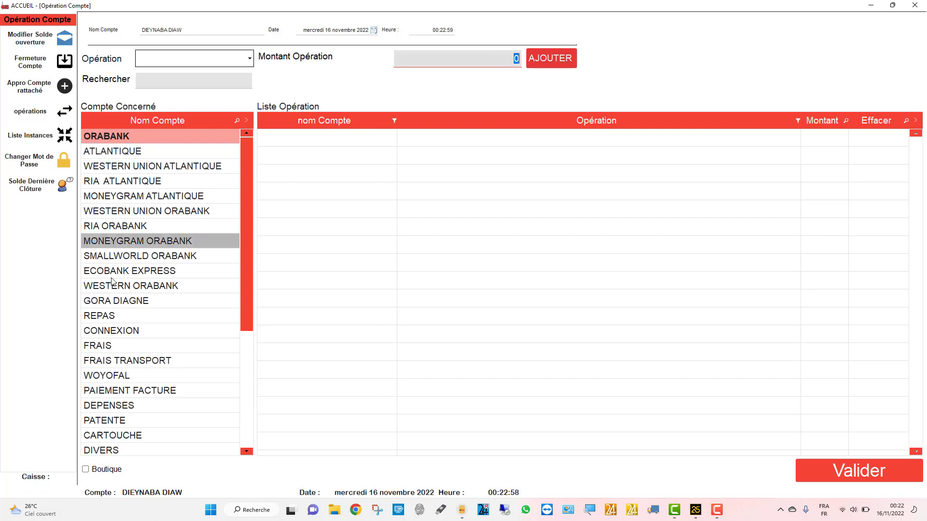
- Add DECAISSEMENT entries of 2 000 for REPAS and 25 000 for CONNEXION
left_click(102, 313)
left_click(200, 59)
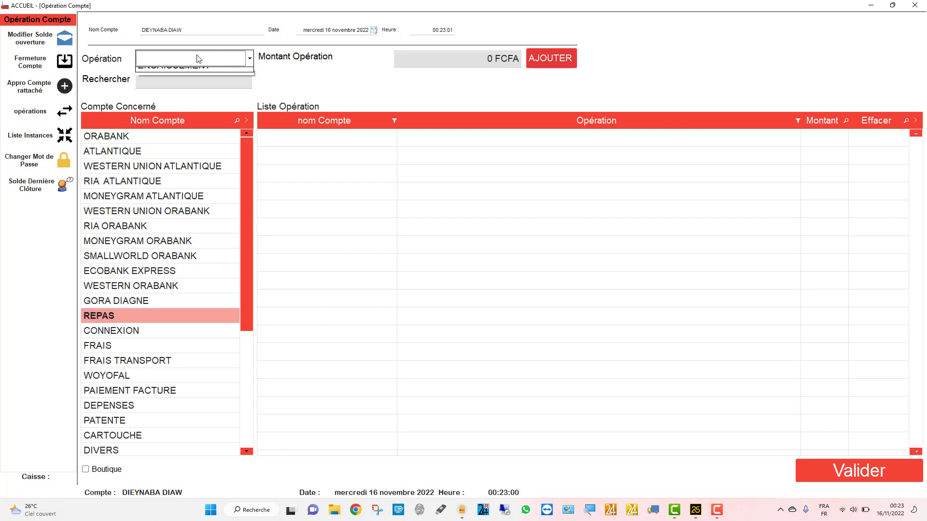
left_click(193, 72)
left_click(447, 61)
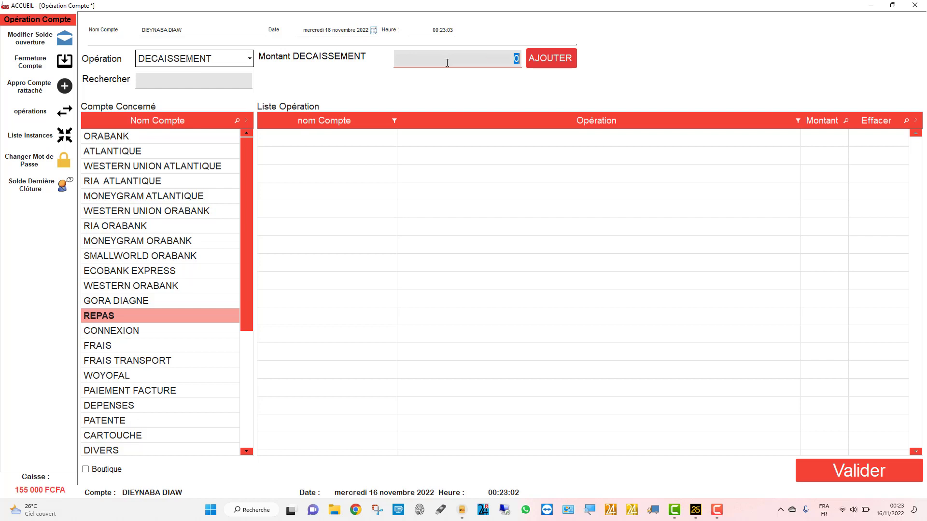
type("2000")
left_click(555, 57)
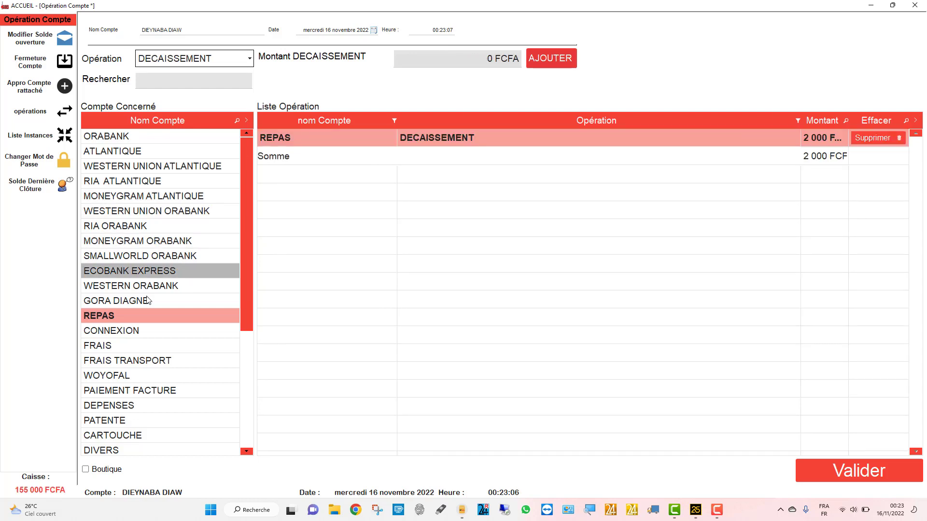
left_click(129, 331)
left_click(482, 63)
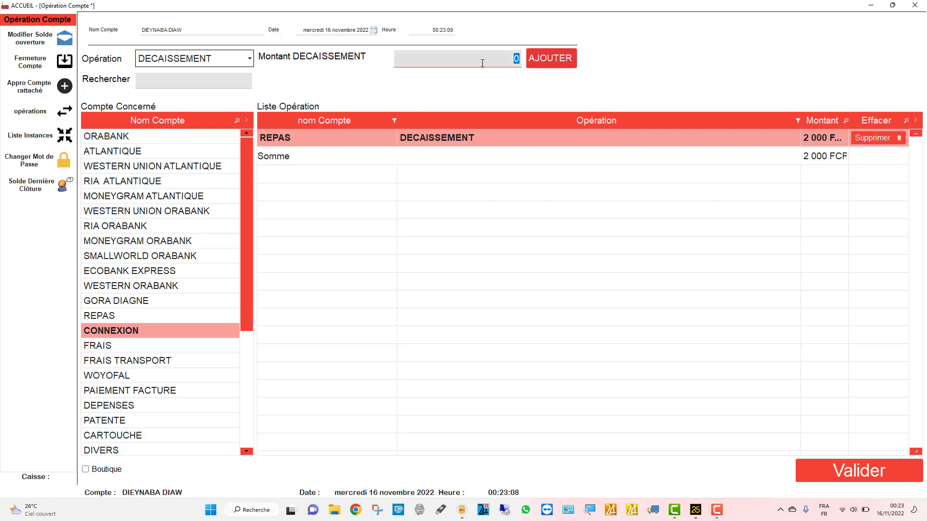
type("25000")
left_click(548, 59)
- Validate the REPAS and CONNEXION disbursements totalling 27 000 FCFA
left_click(837, 465)
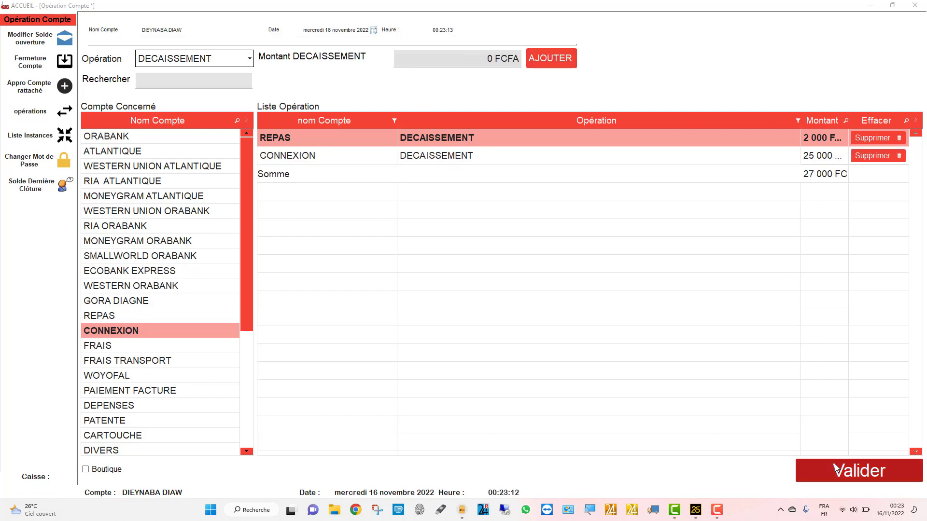
left_click(444, 288)
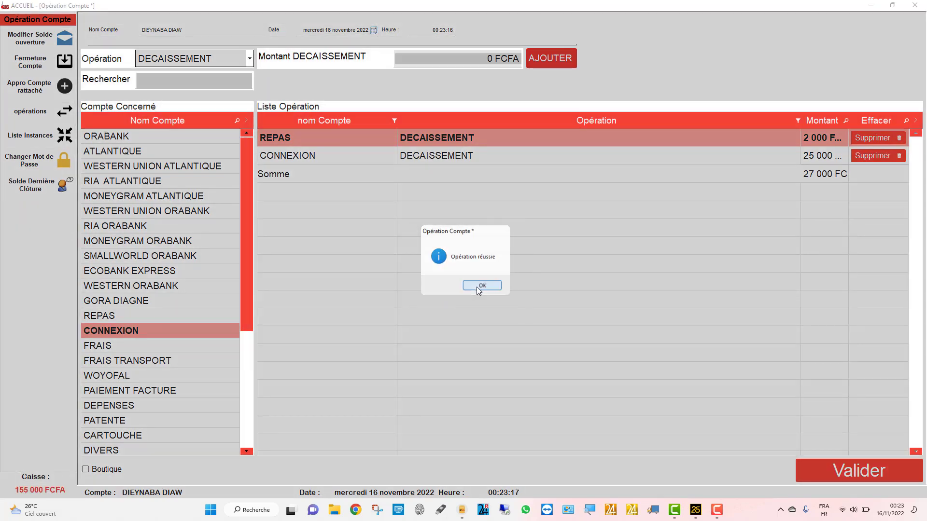
left_click(478, 288)
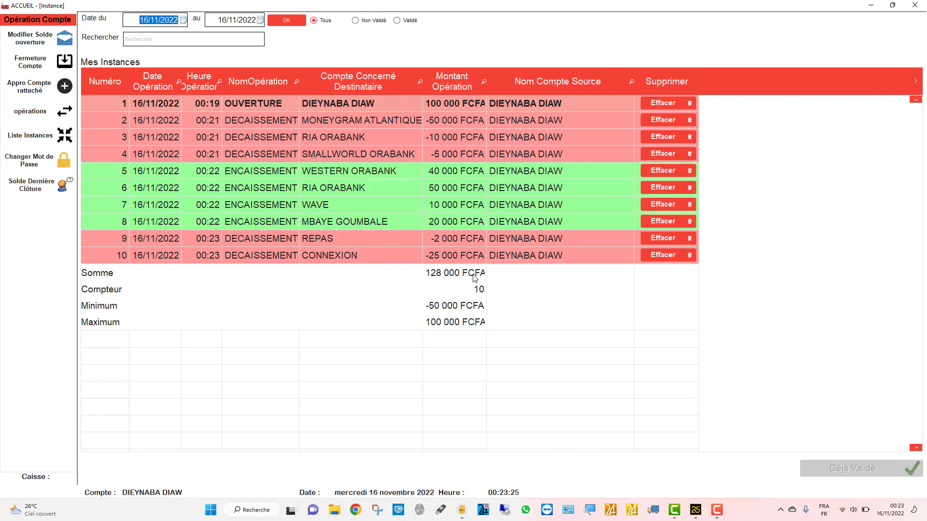
- Delete the REPAS 2 000 FCFA disbursement (operation 9) from the instances list
left_click(444, 119)
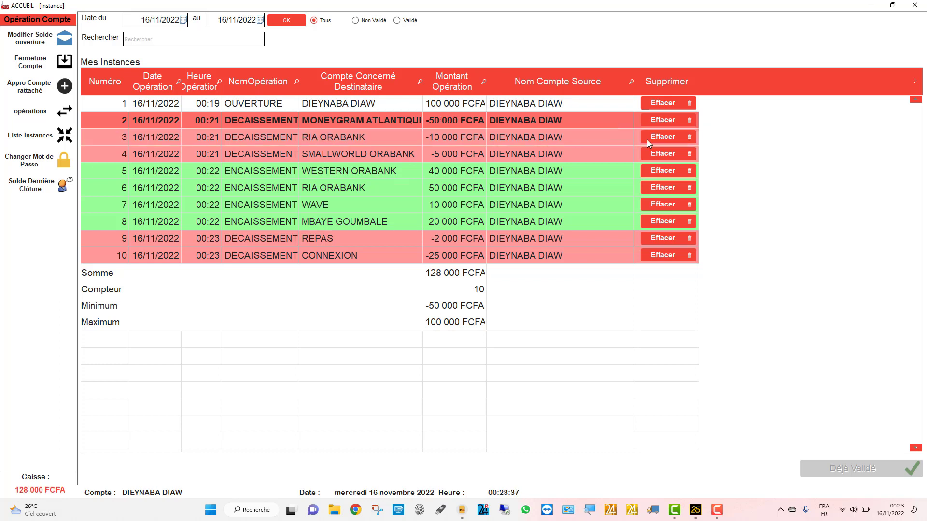
left_click(556, 238)
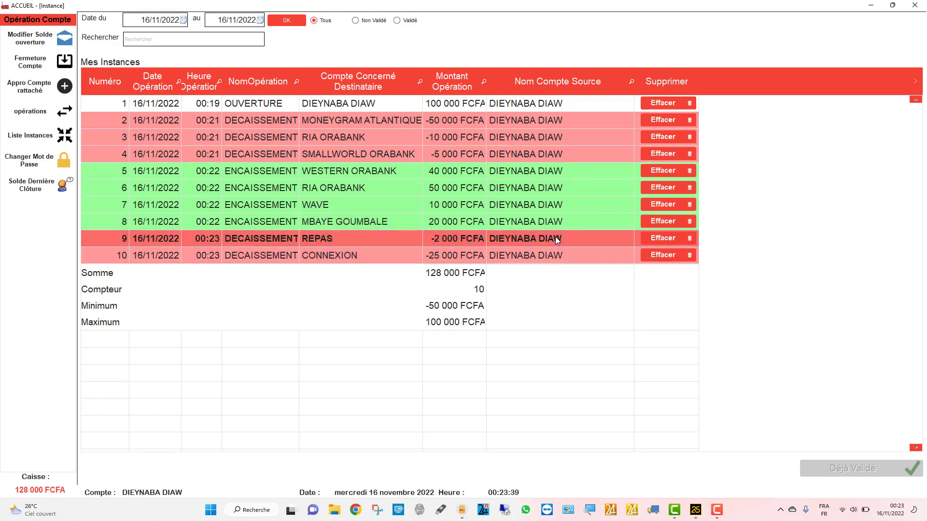
left_click(670, 238)
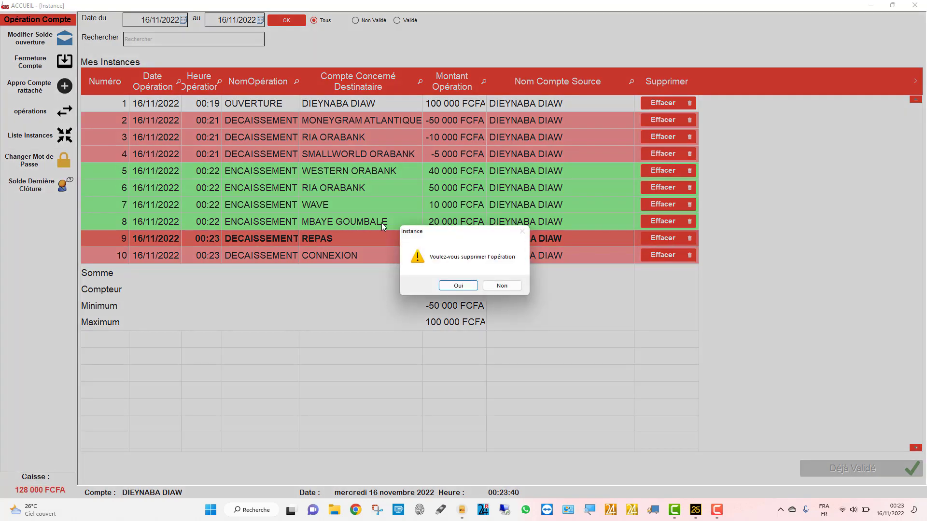
left_click(448, 289)
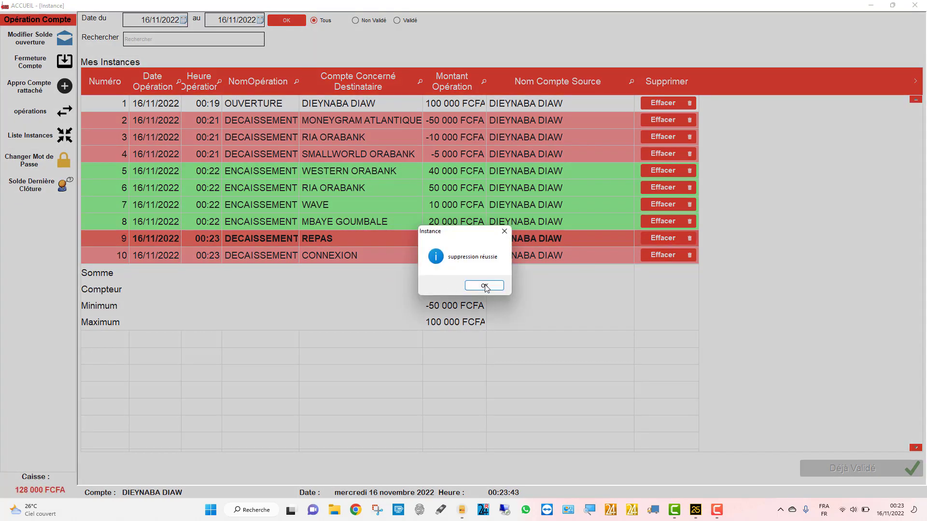
left_click(485, 285)
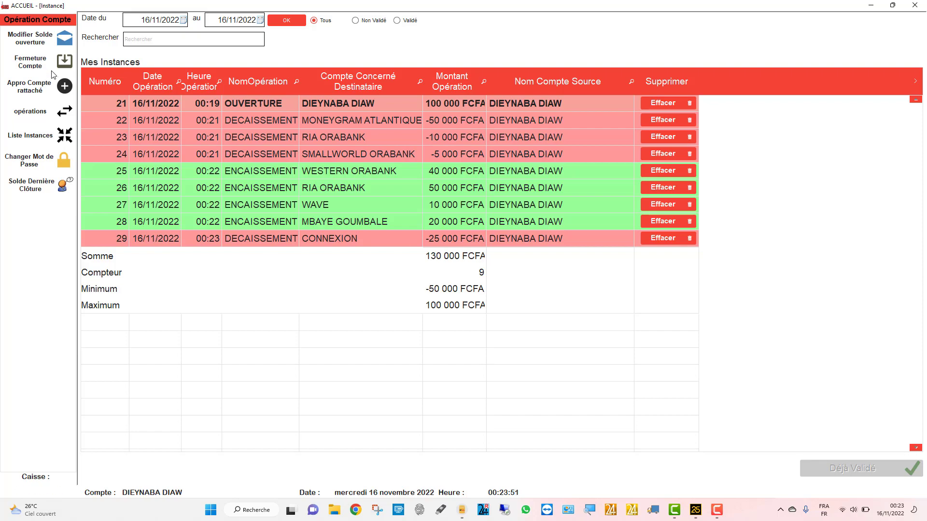
- Start a 150 000 FCFA ENCAISSEMENT for a customer's account picked from the Boutique list
left_click(40, 116)
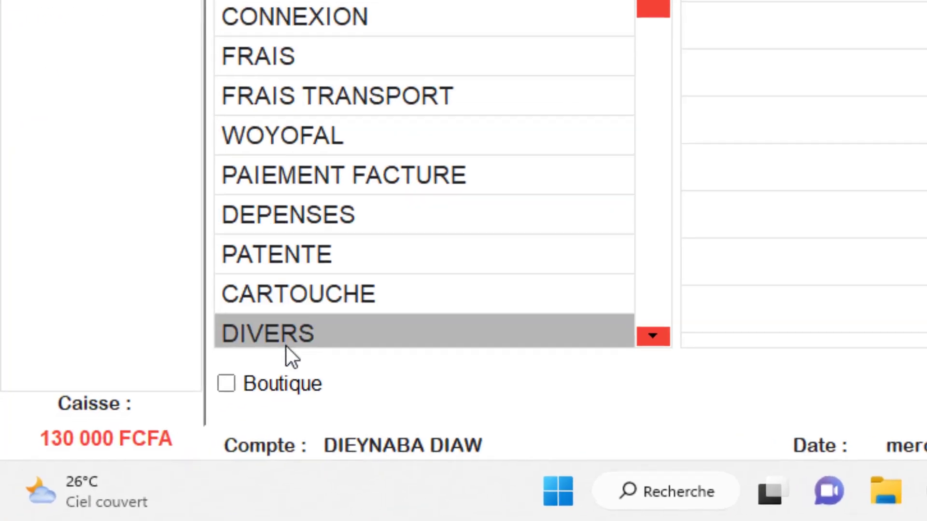
left_click(238, 381)
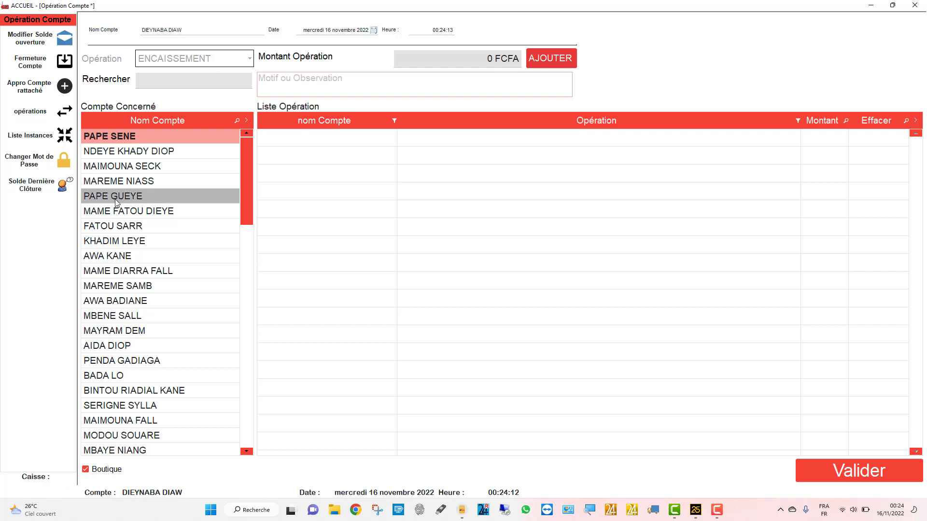
left_click(110, 257)
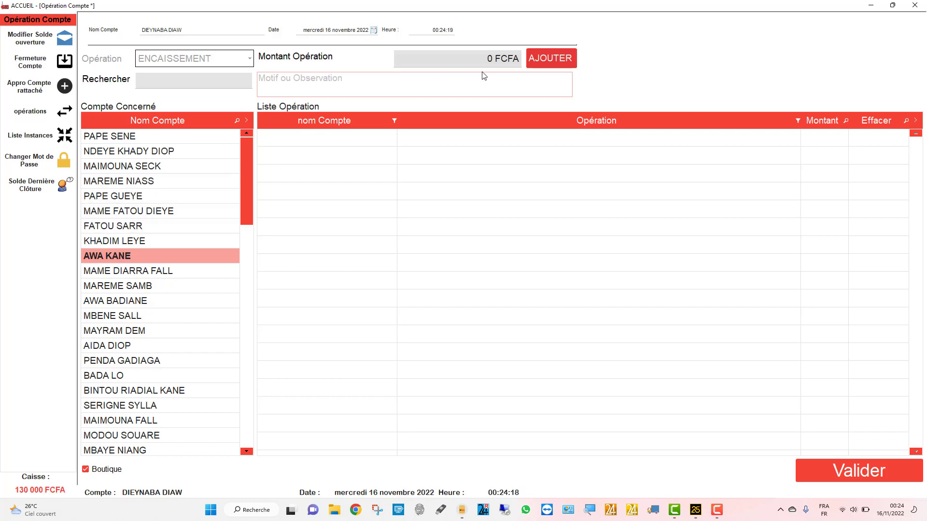
left_click(475, 56)
left_click(475, 55)
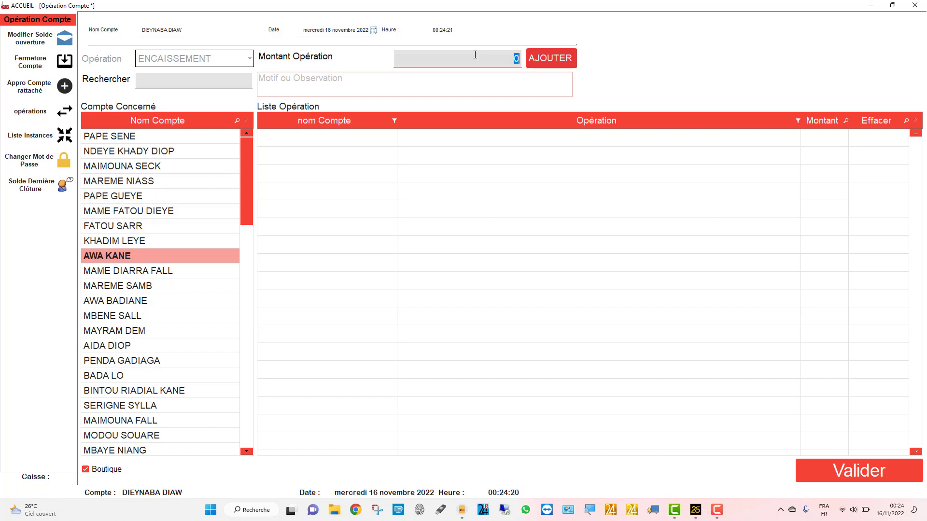
type("150000")
left_click(550, 58)
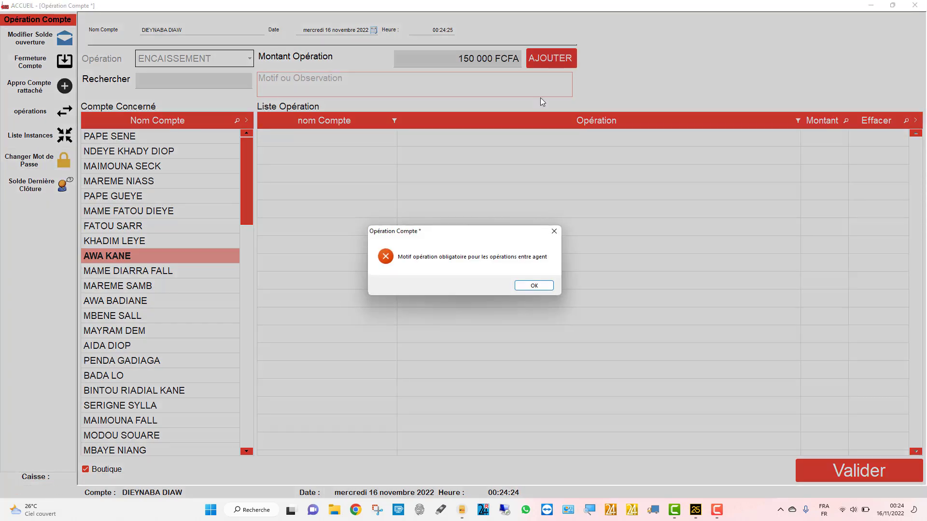
- Give the operation a reason citing an internal block, add it, and validate it
left_click(533, 286)
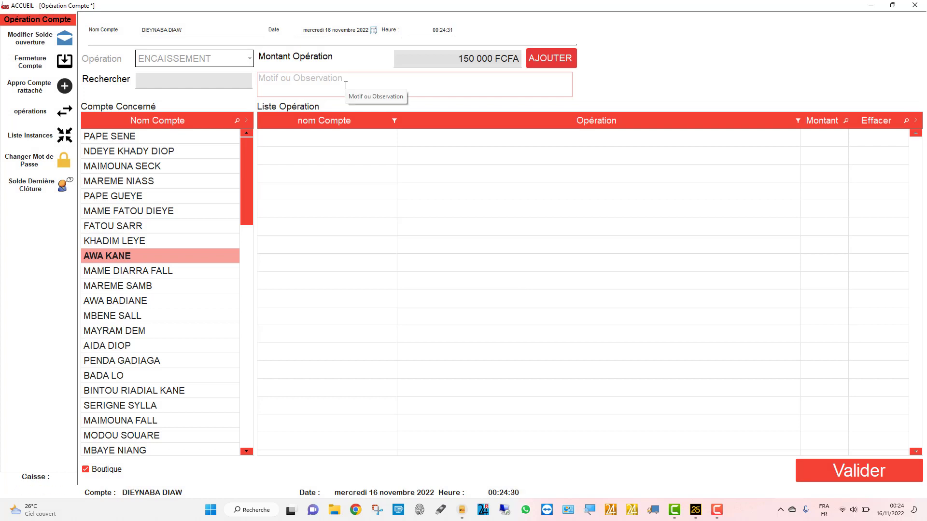
type("AWA")
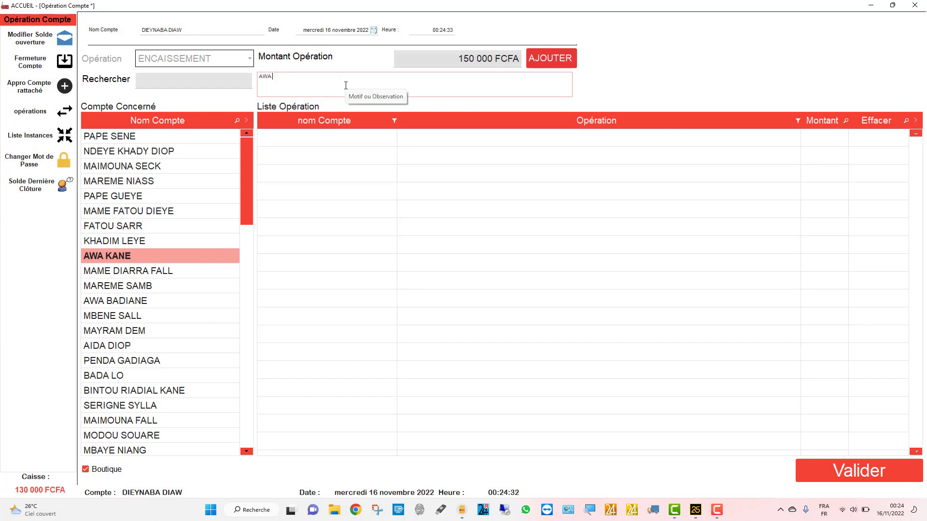
type(" POUR RA")
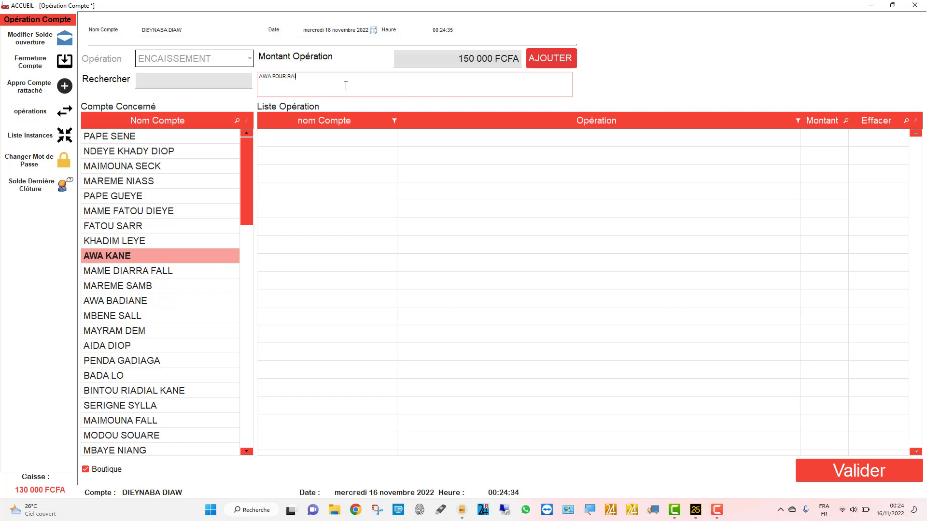
type("ISON BLOCAGE ")
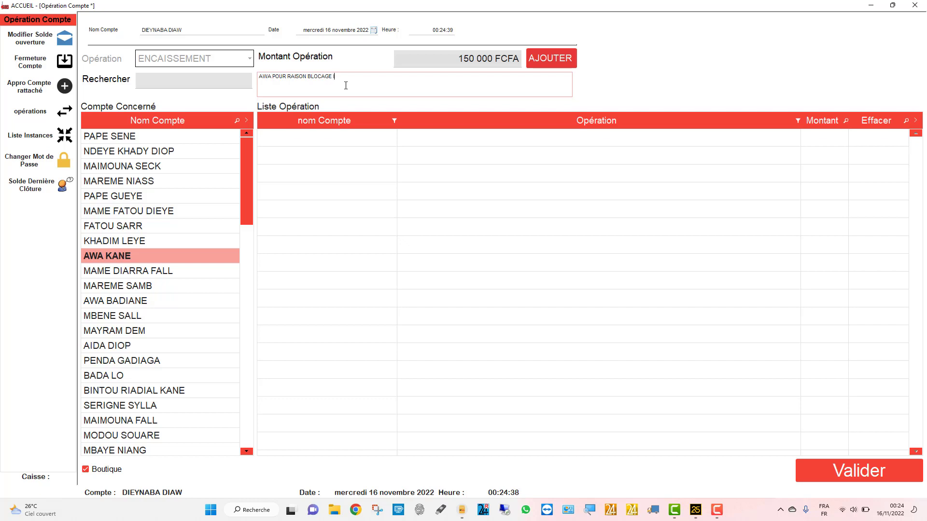
type("INTERNET")
left_click(548, 57)
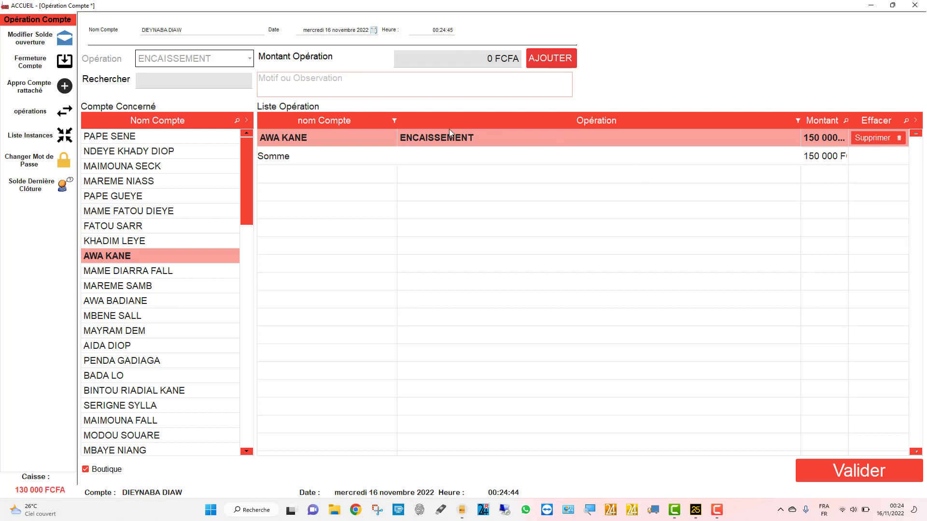
left_click(866, 472)
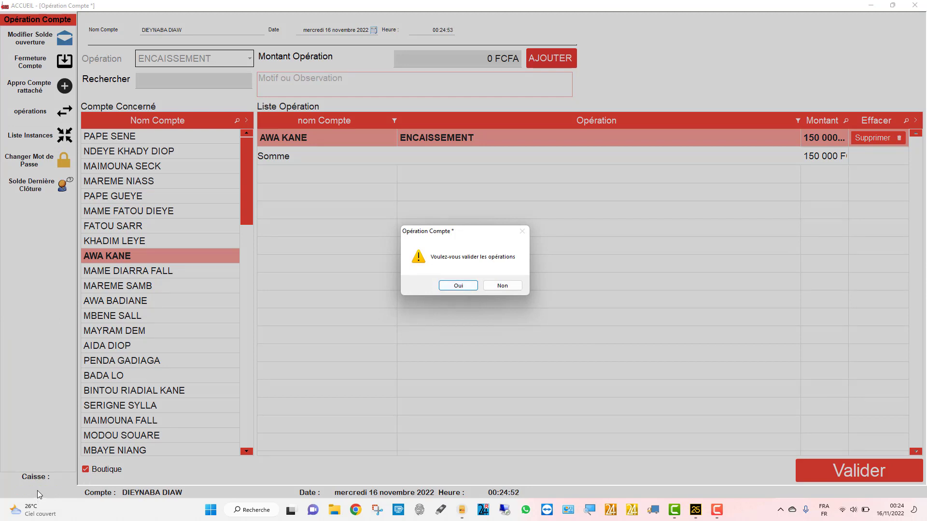
left_click(452, 285)
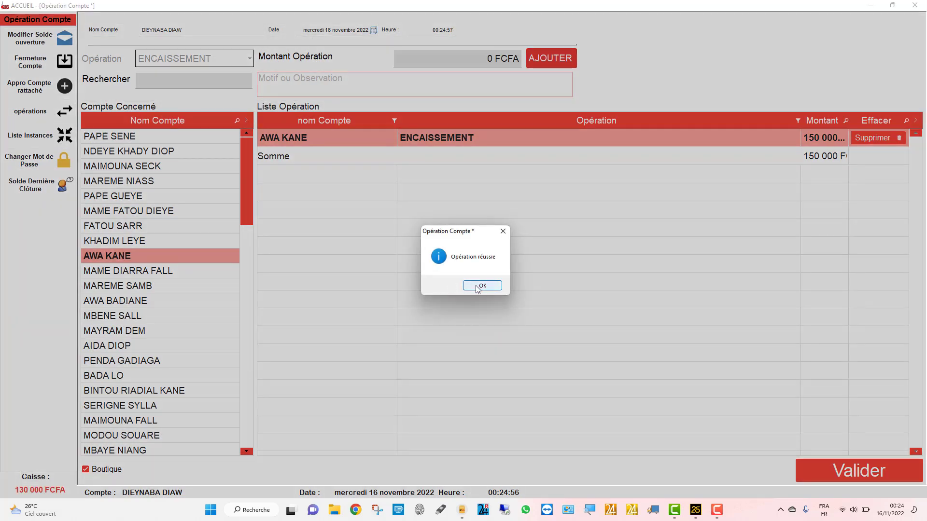
left_click(479, 286)
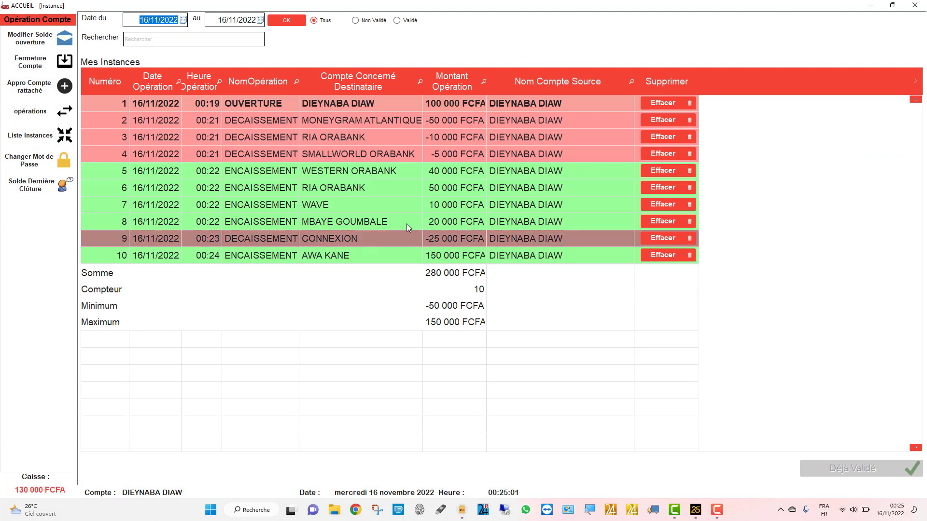
- Check the validation status of the WAVE, CONNEXION and customer operations, then open Fermeture Compte
left_click(368, 207)
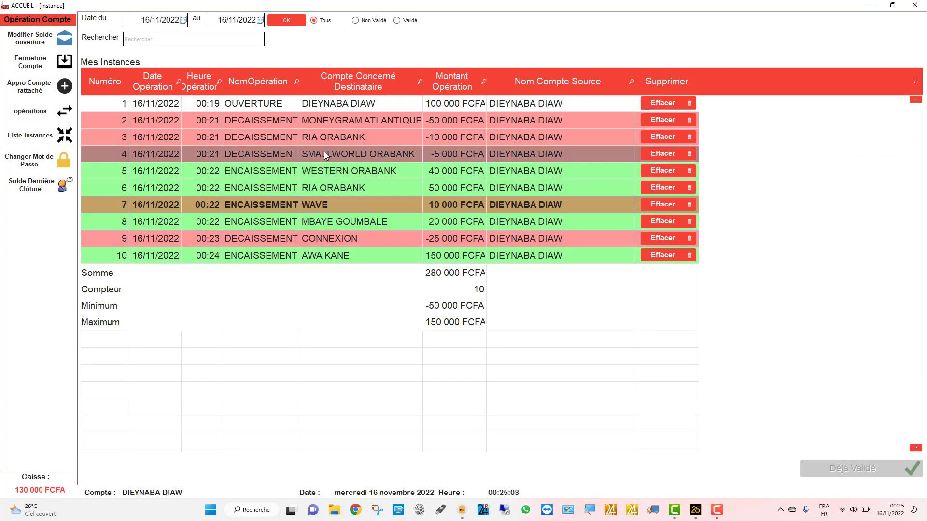
left_click(361, 259)
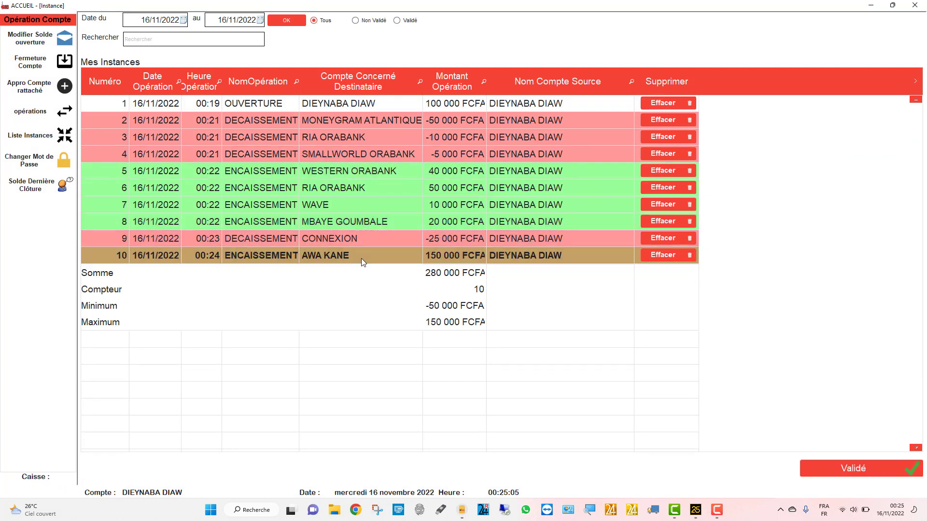
left_click(335, 206)
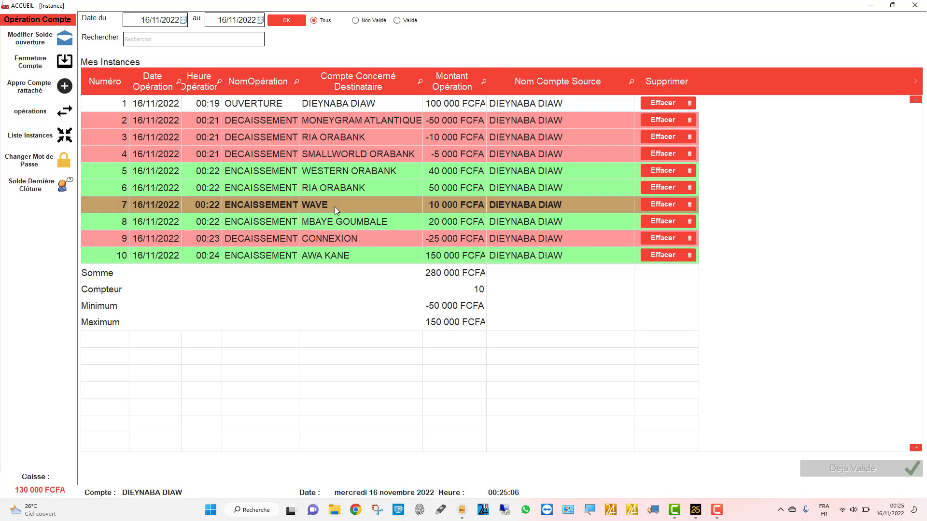
left_click(349, 260)
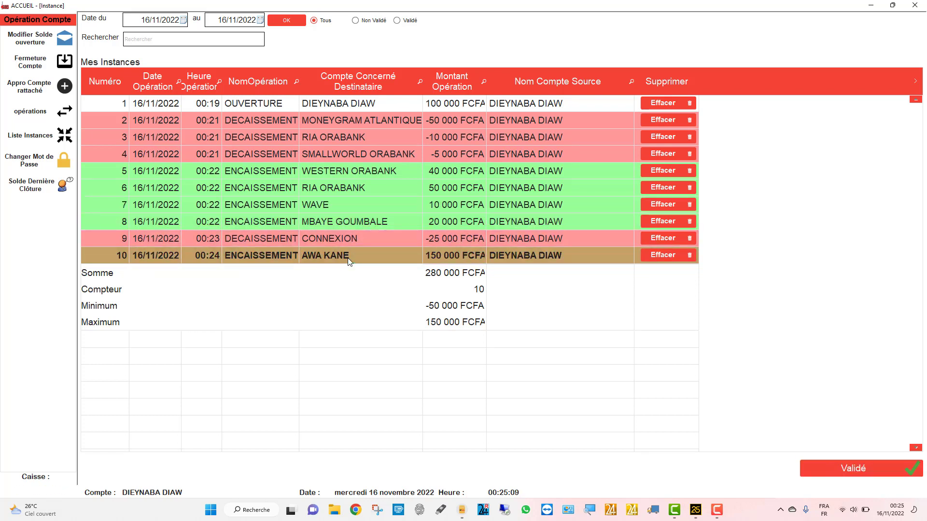
mouse_move(17, 488)
left_click(232, 232)
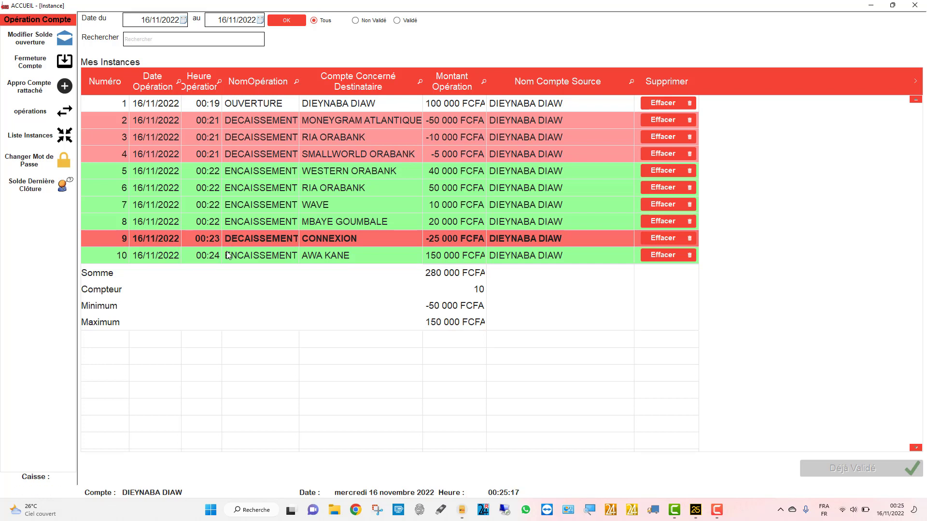
left_click(284, 254)
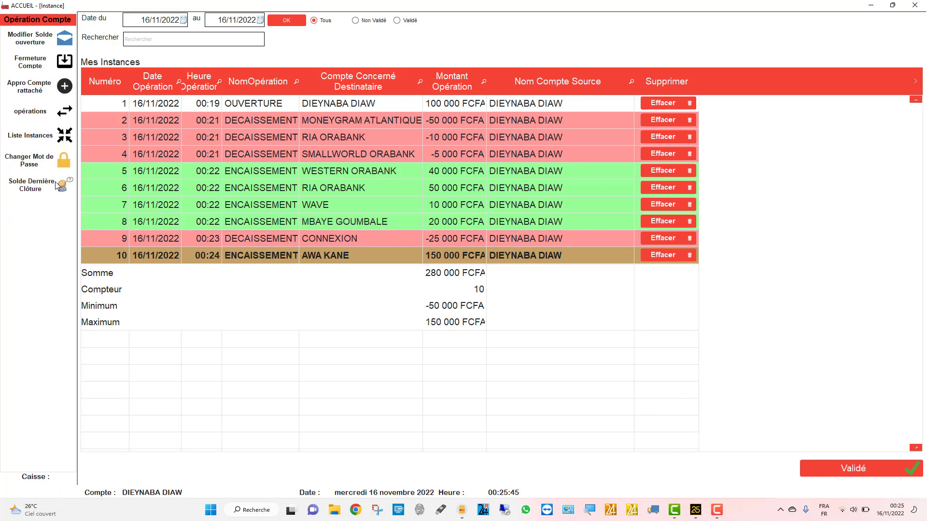
left_click(34, 62)
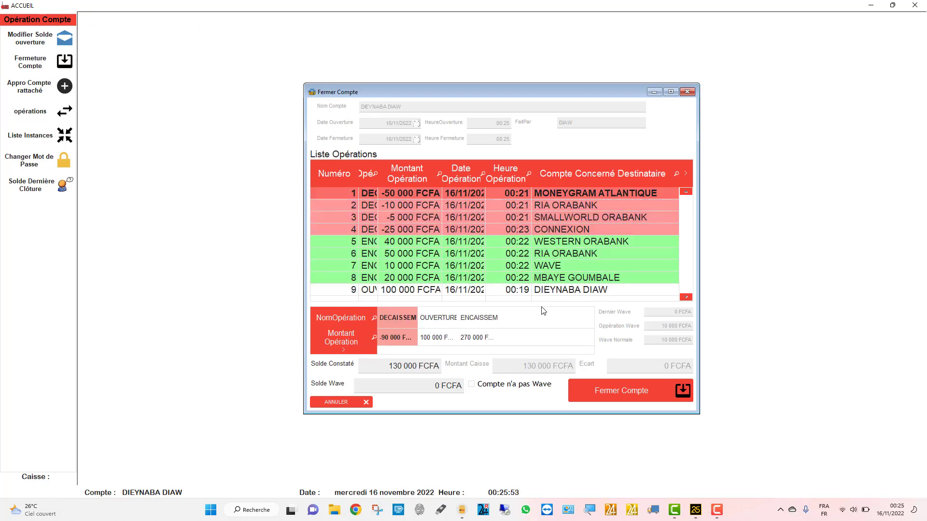
- Enter a Wave balance of 10000 and try closing the account; dismiss the unvalidated-operations error and close the window
left_click(434, 382)
type("10000")
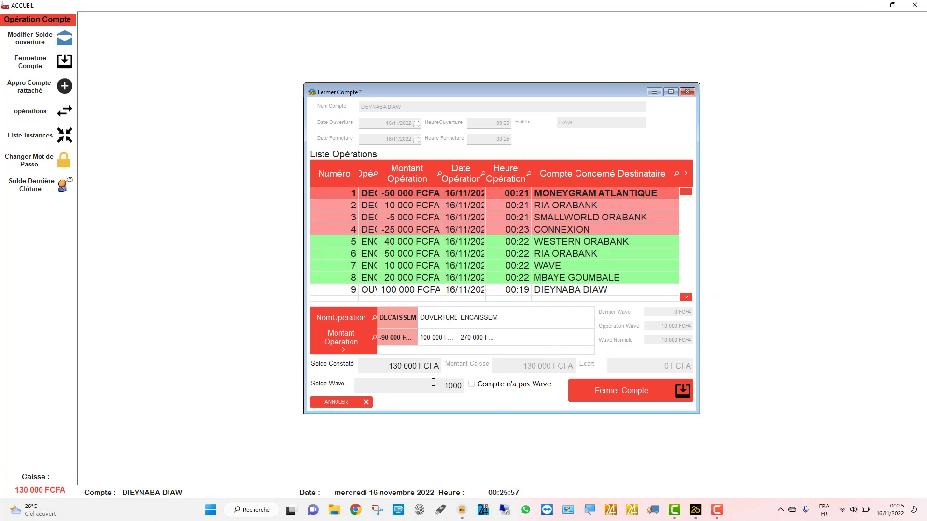
left_click(598, 393)
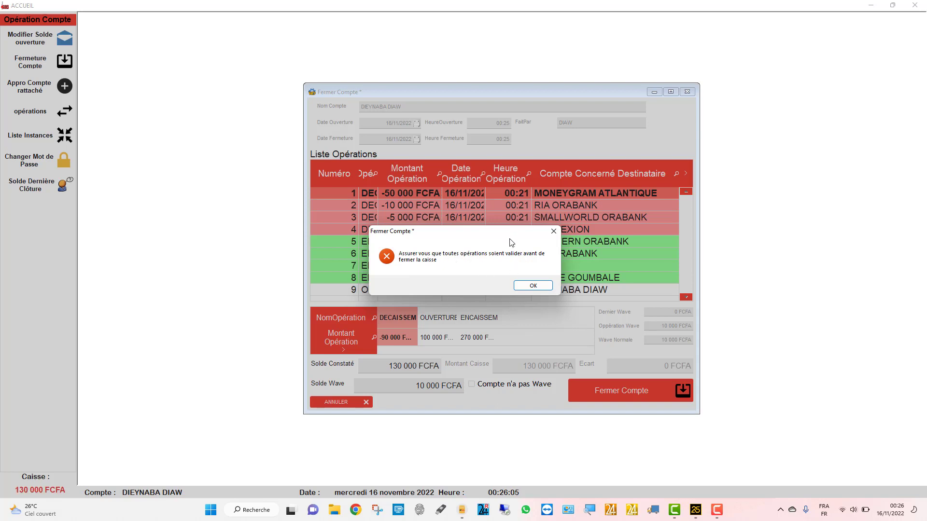
left_click_drag(502, 238, 449, 112)
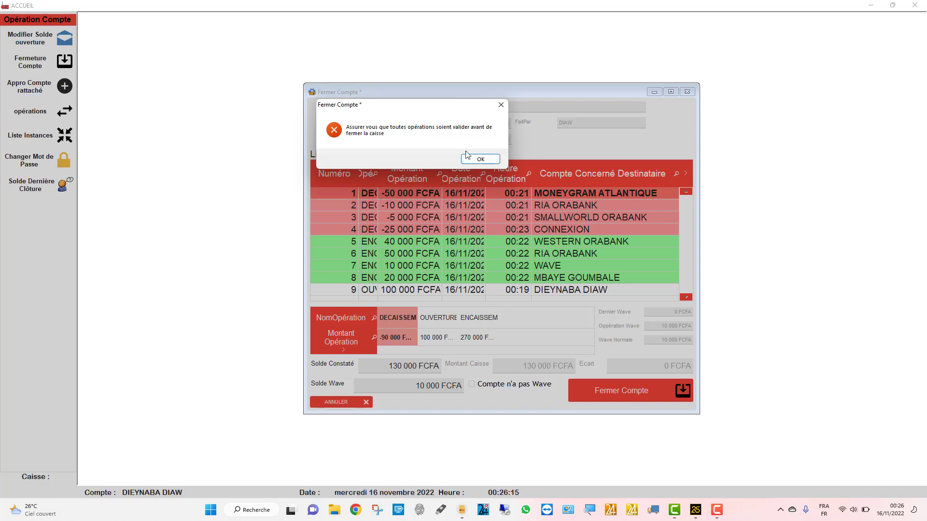
key("Return")
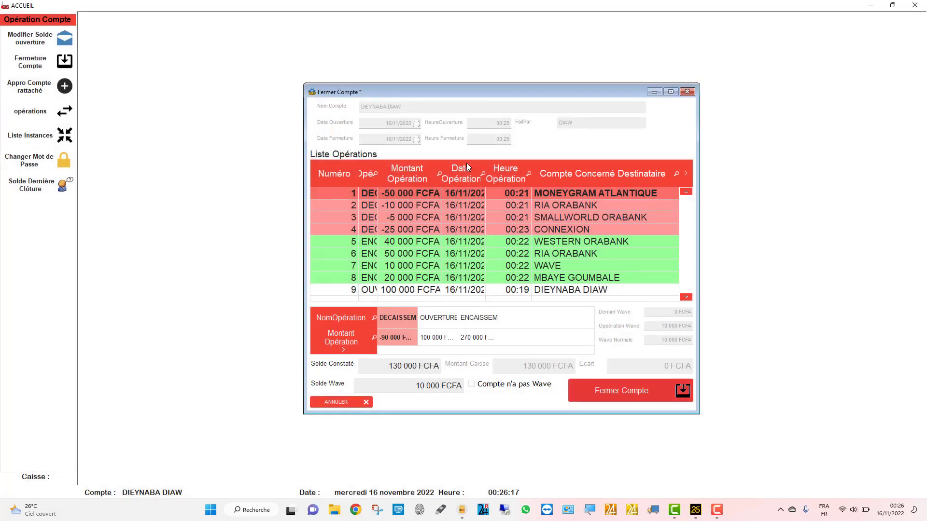
left_click(686, 91)
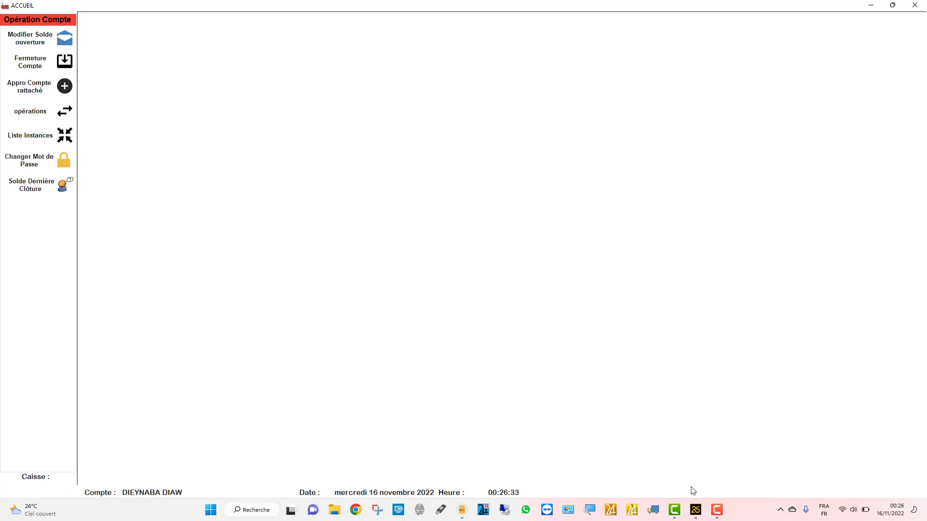
- Sign in as another cashier by replacing the login name and entering the account password
left_click(716, 510)
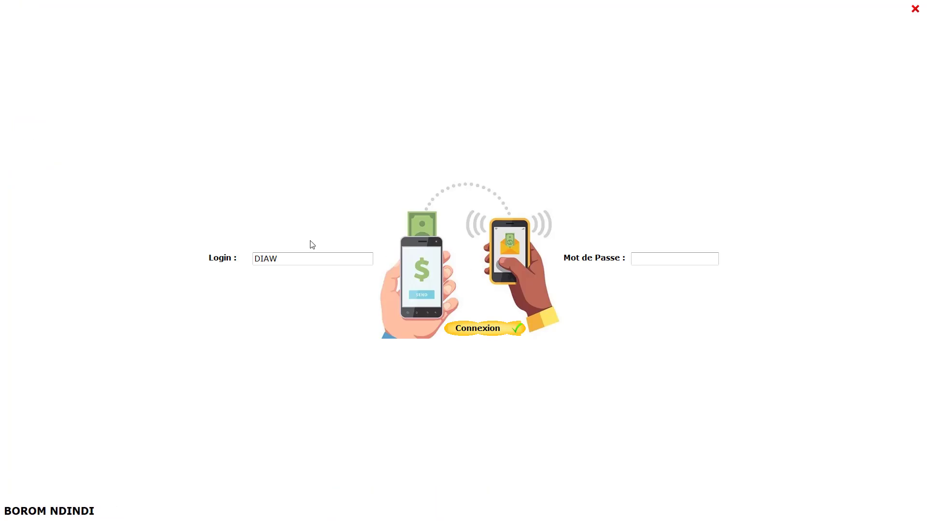
double_click(290, 256)
type("AWA")
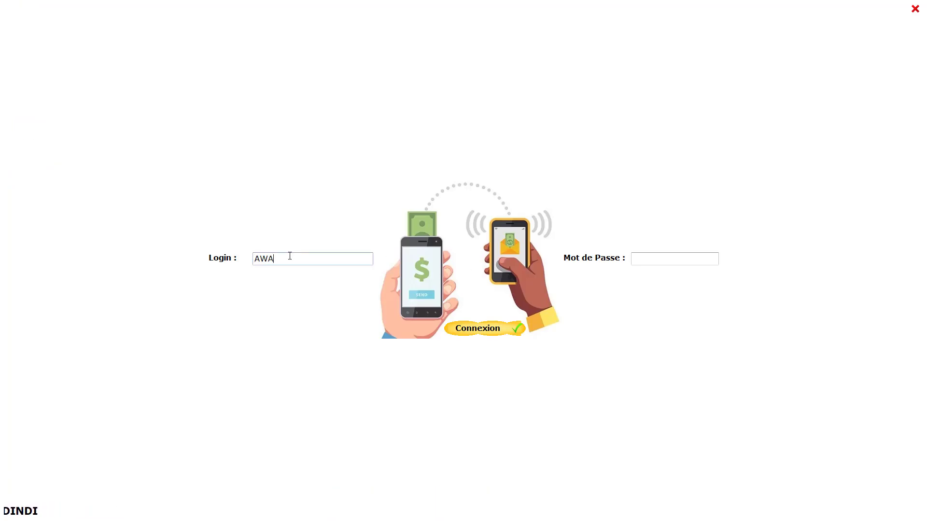
key("Tab")
type("p")
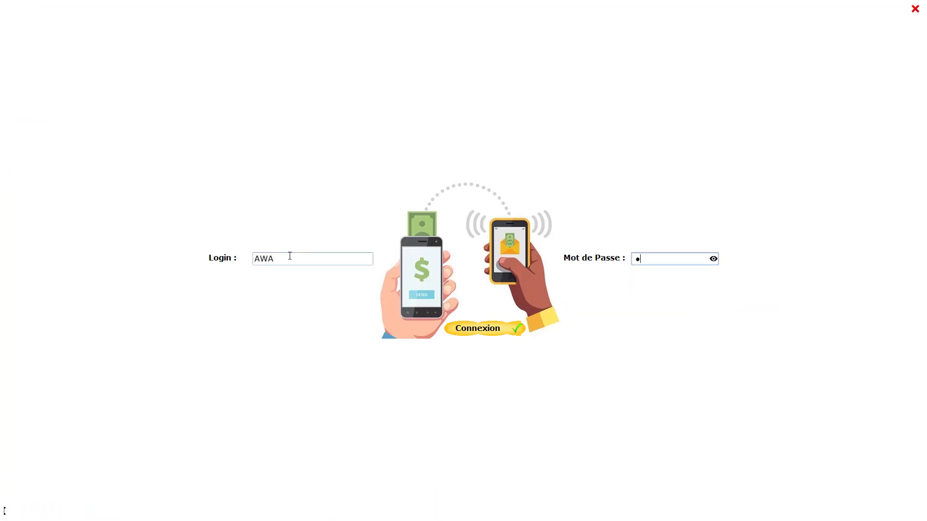
type("ass")
key("Return")
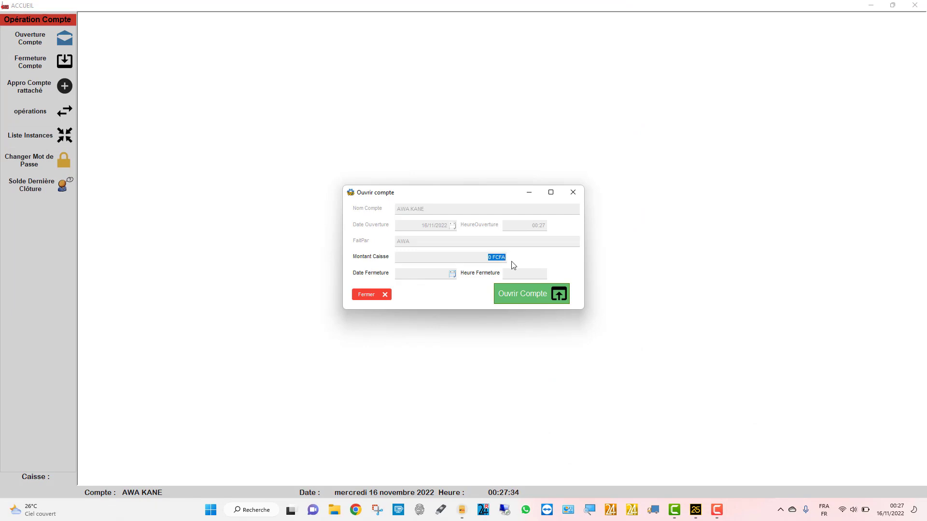
- Open the cashier's account with a 500 000 FCFA cash amount and confirm it
type("500 000")
left_click(531, 292)
left_click(462, 286)
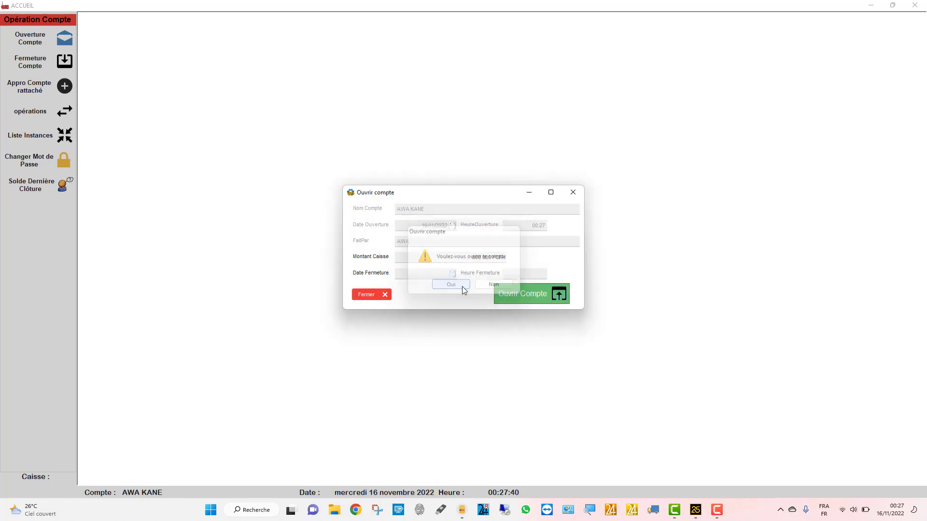
left_click(503, 283)
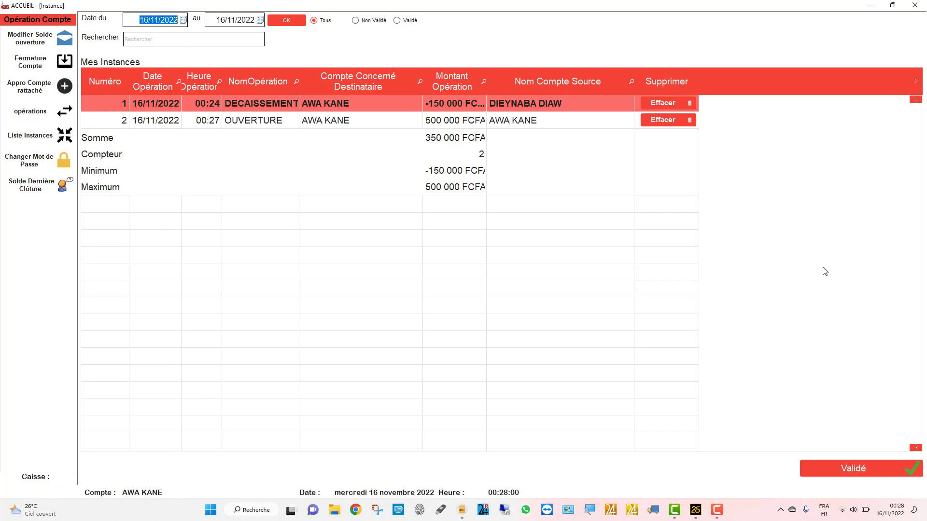
- Validate the -150 000 FCFA disbursement and 500 000 FCFA opening instances, confirming the prompt
left_click(861, 466)
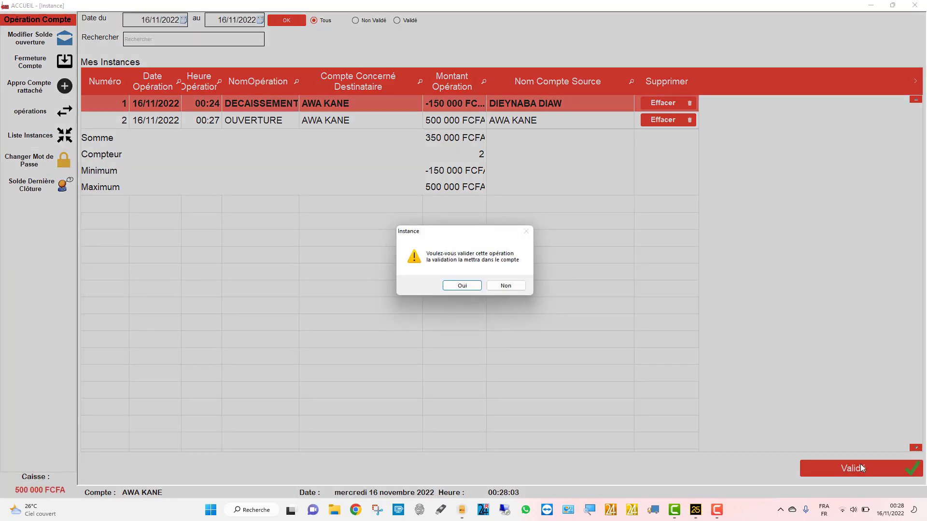
left_click(460, 285)
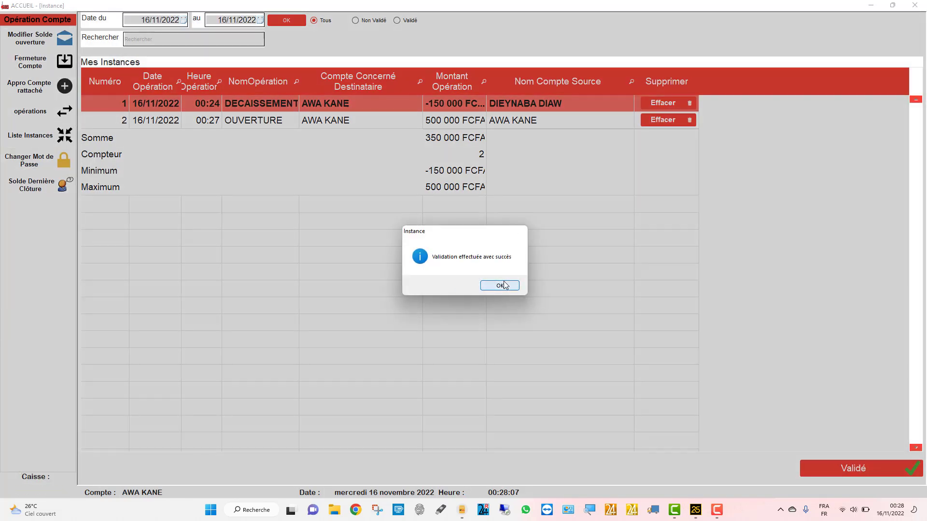
left_click(500, 285)
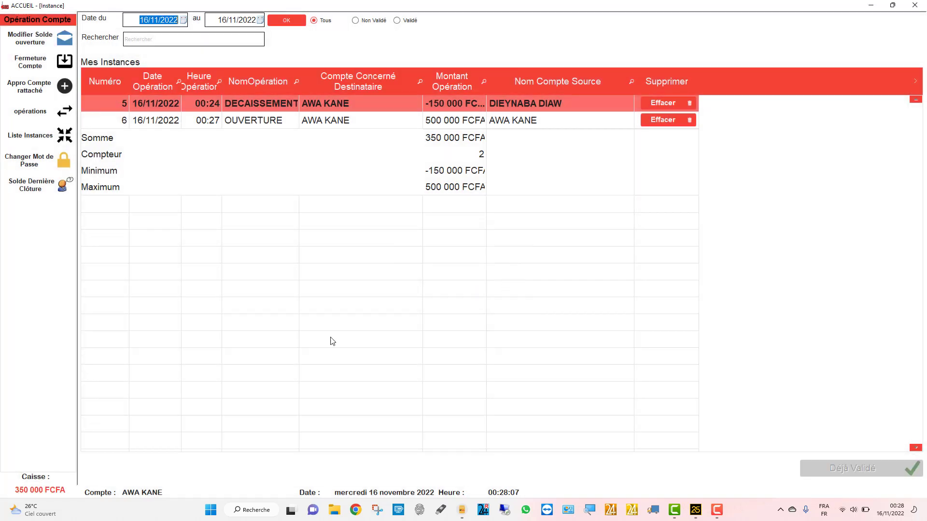
right_click(29, 492)
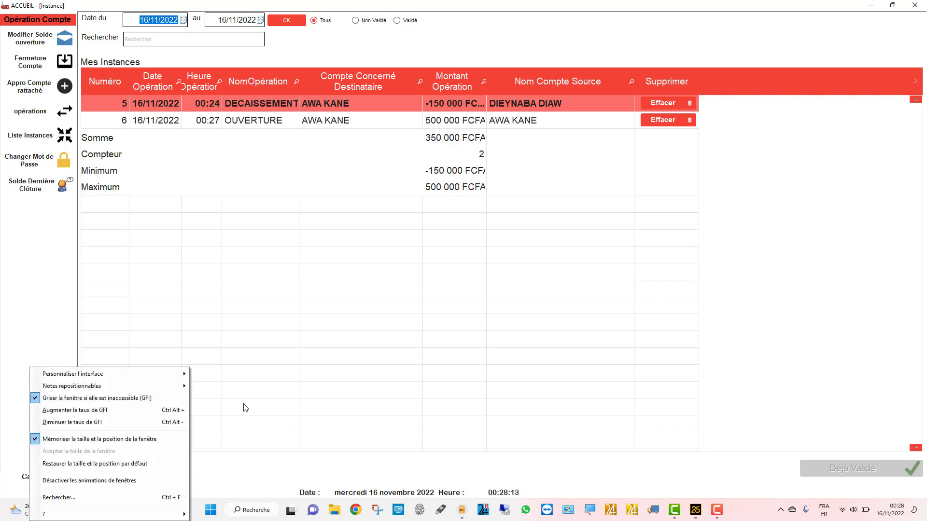
left_click(256, 402)
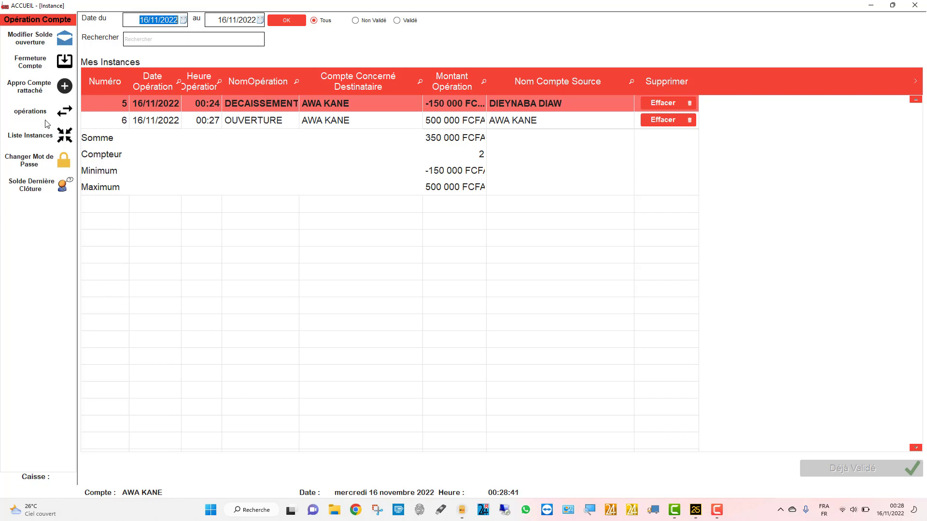
- Check the attached-account top-up form's empty destination list, then return to the login window
left_click(46, 90)
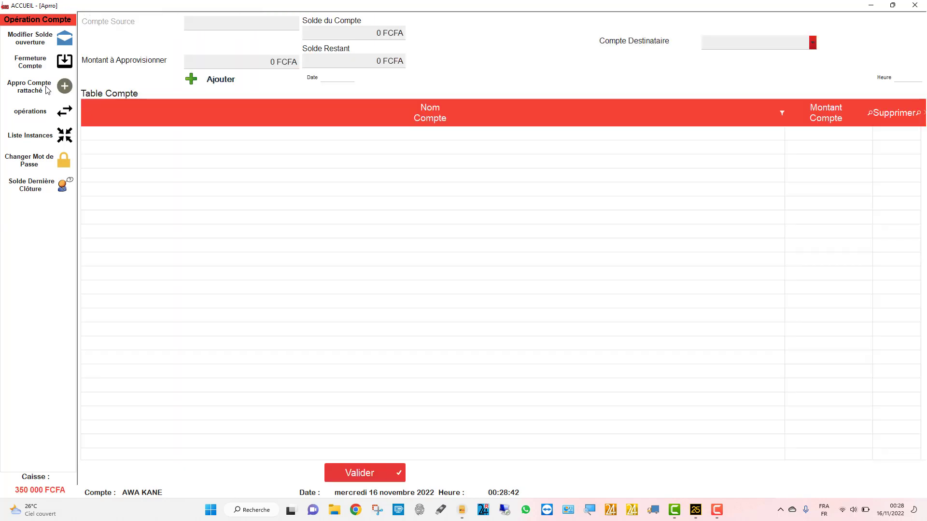
left_click(752, 43)
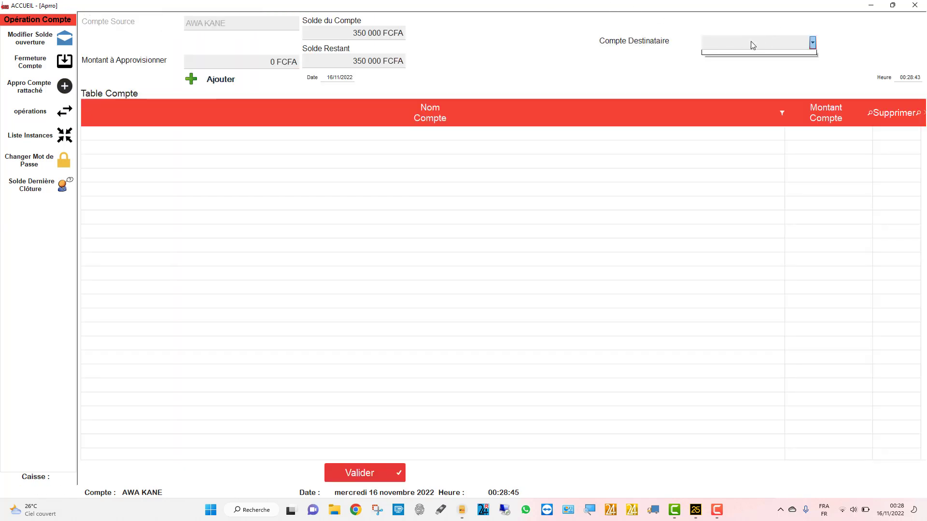
left_click(443, 249)
left_click(669, 456)
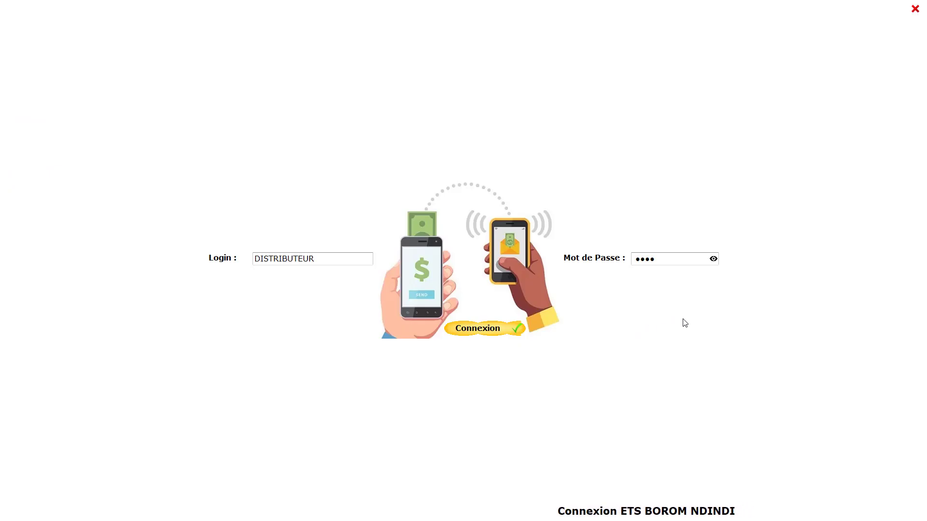
- Move to the password field and sign in as DISTRIBUTEUR
key("Tab")
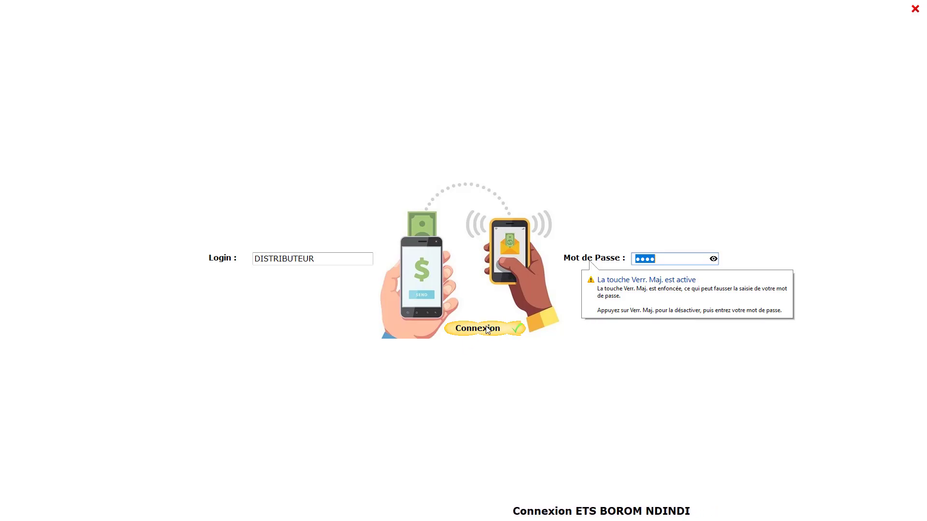
left_click(488, 329)
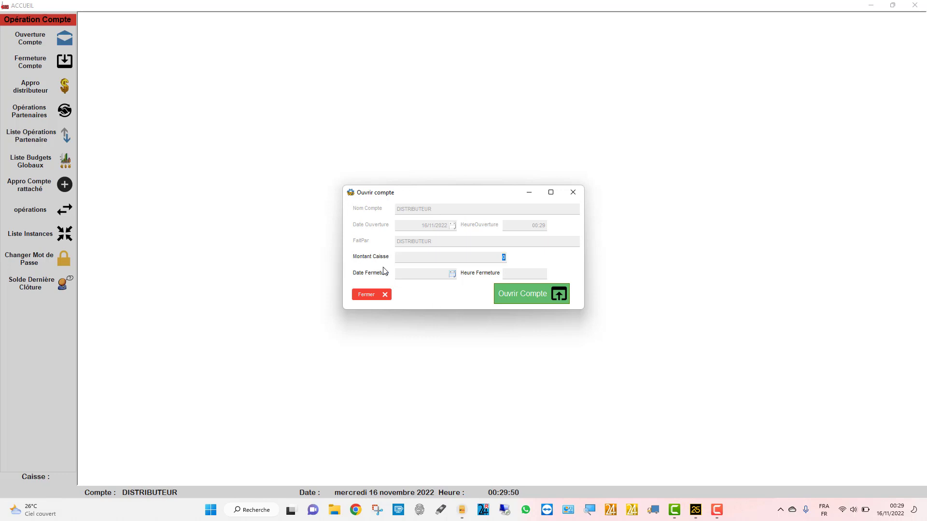
- Open the DISTRIBUTEUR account with a 7 000 000 FCFA cash amount and confirm it
type("7000000")
left_click(439, 273)
left_click(532, 291)
left_click(448, 285)
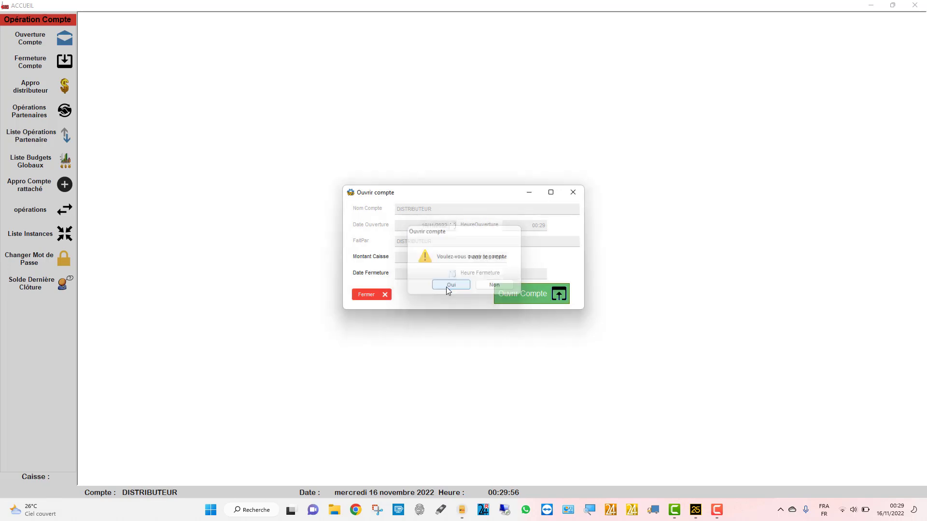
left_click(502, 283)
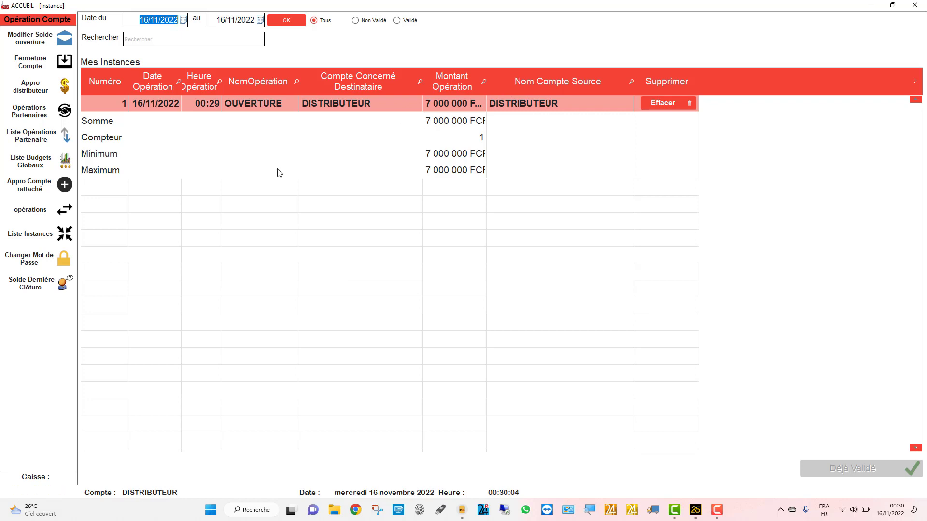
- Glance at the distributor top-up form, close it, and go to the account operations page
left_click(35, 92)
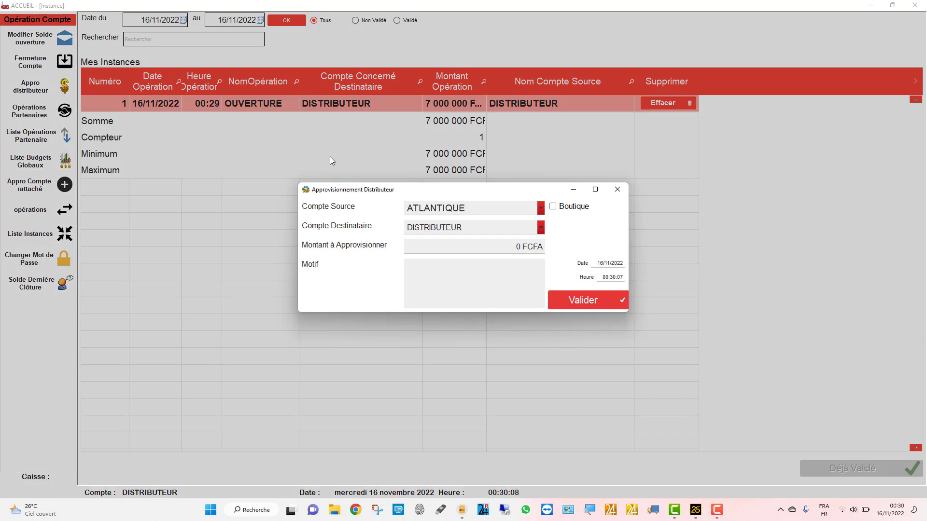
left_click(612, 194)
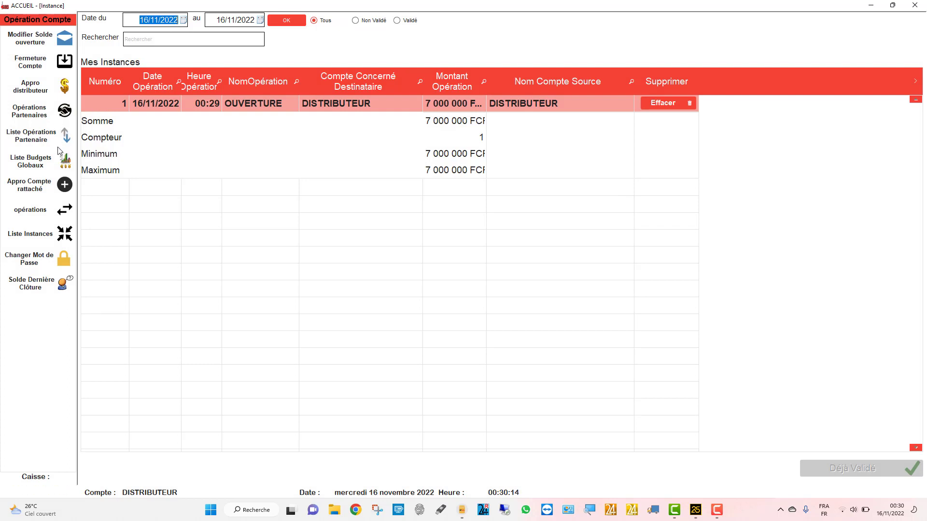
left_click(59, 209)
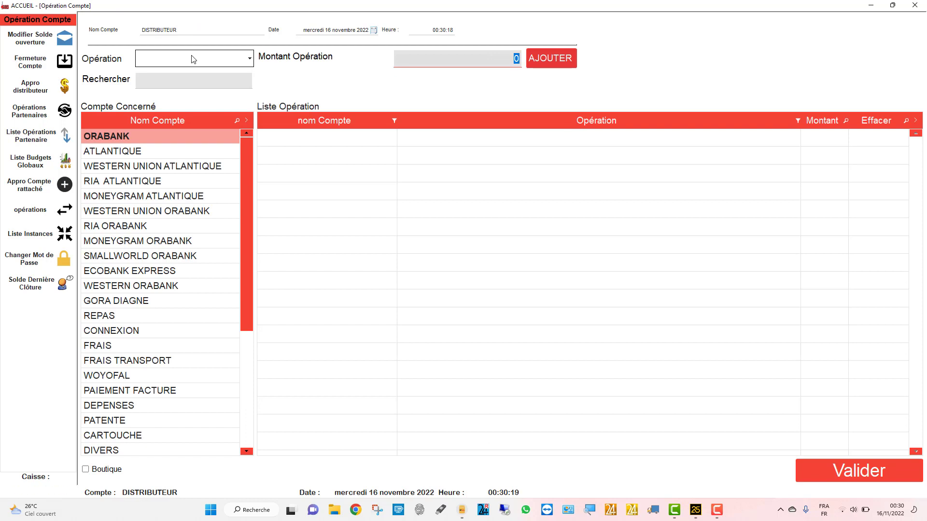
- Reload the attached-account top-up form and browse the destination account list
left_click(63, 183)
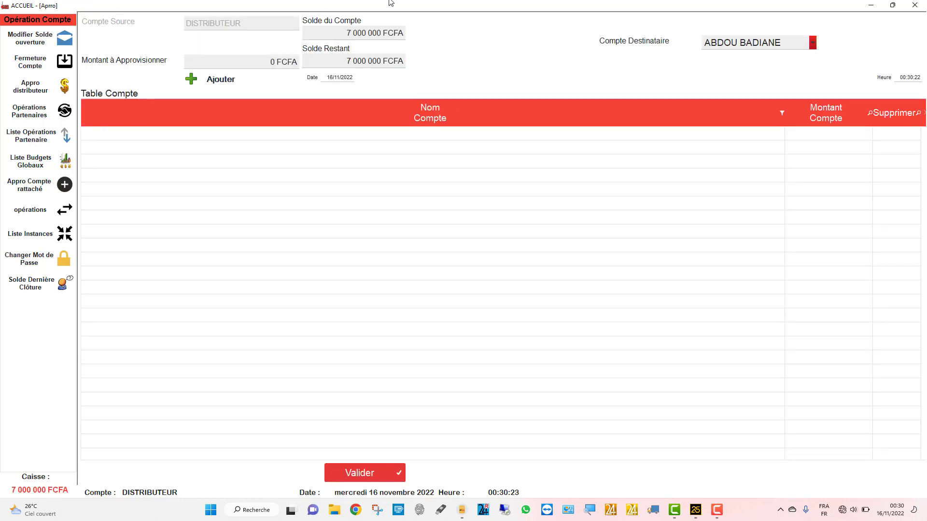
left_click(768, 43)
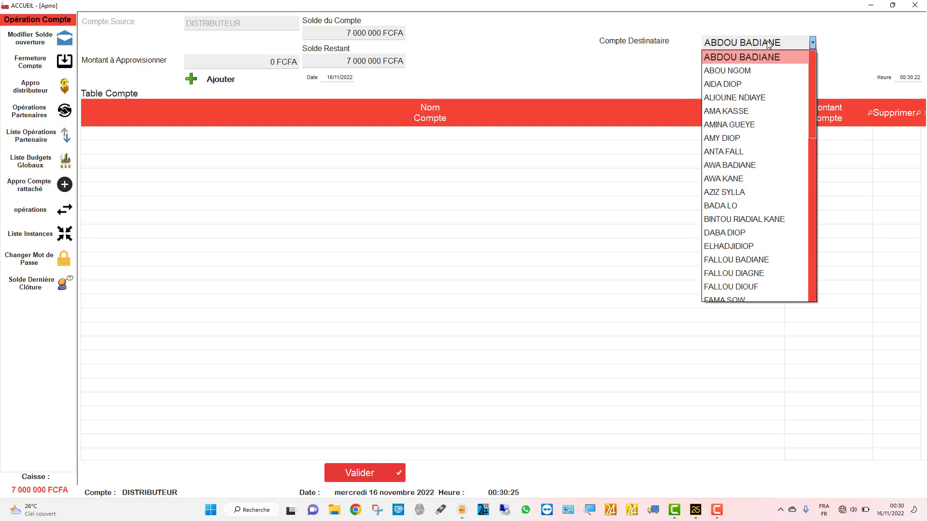
left_click(44, 188)
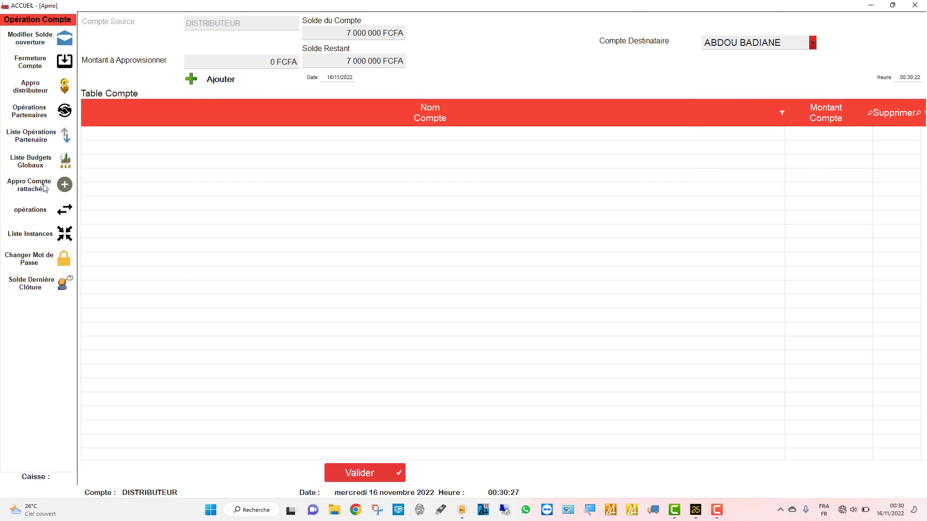
left_click(44, 187)
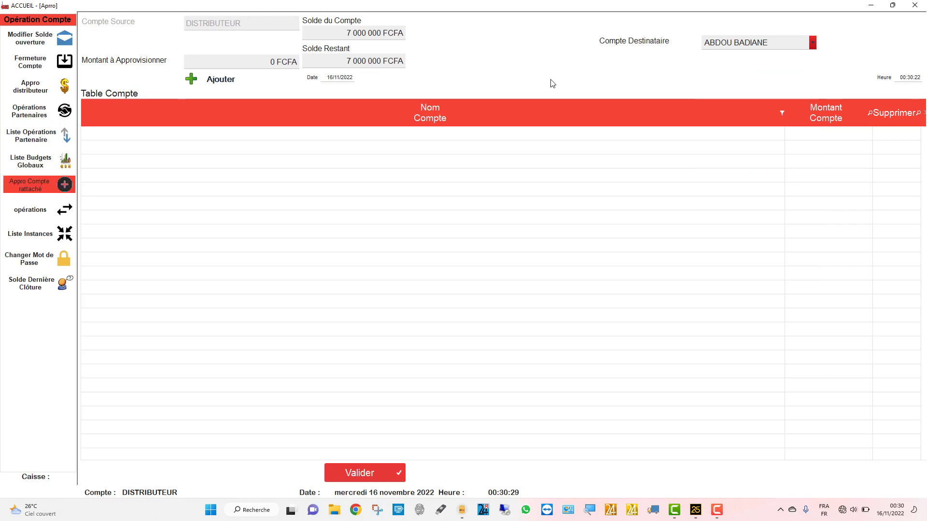
left_click(719, 44)
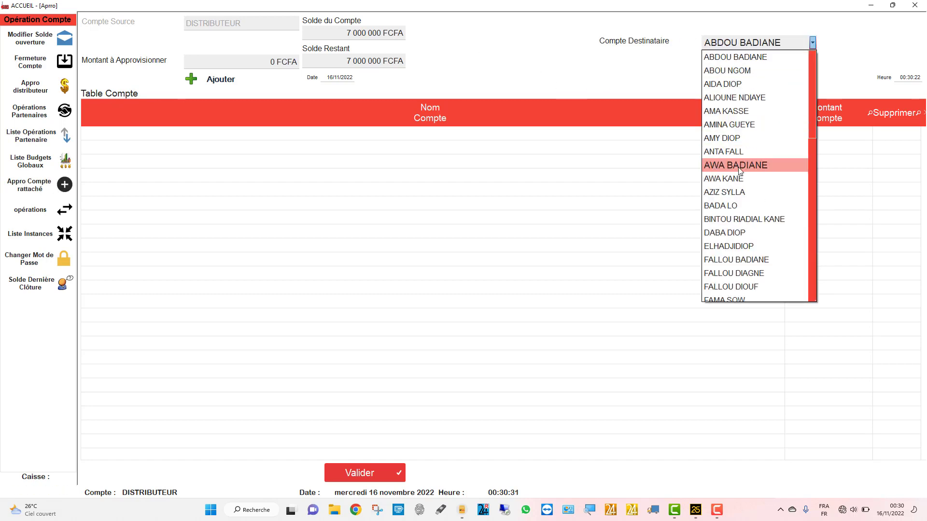
scroll(731, 189, "down", 4)
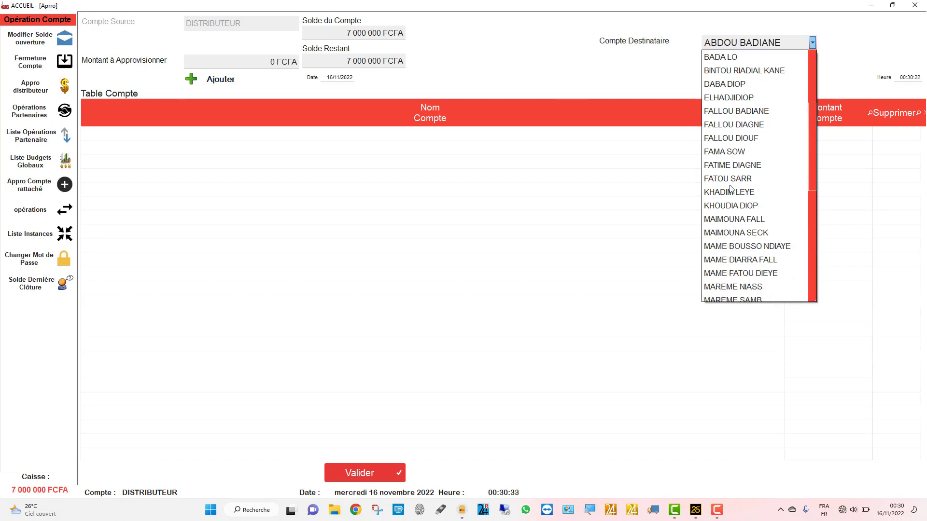
scroll(731, 189, "up", 4)
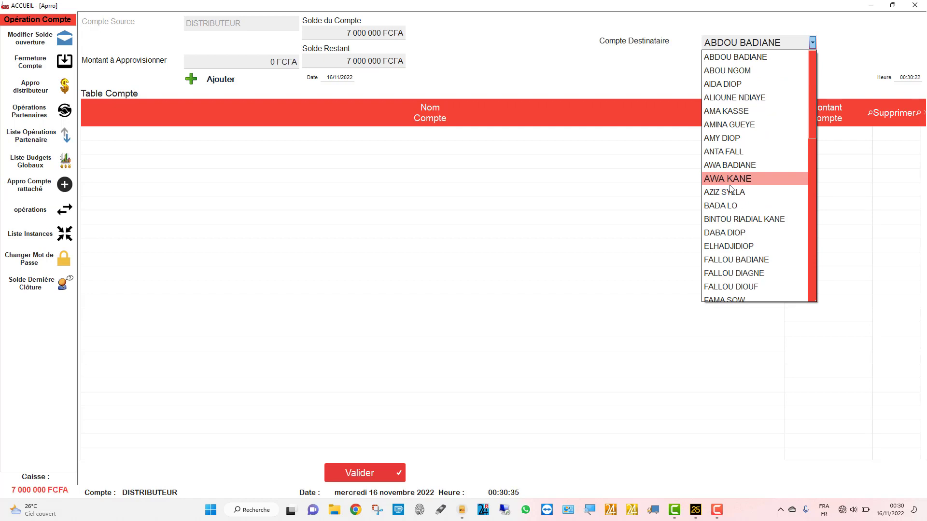
scroll(731, 189, "down", 10)
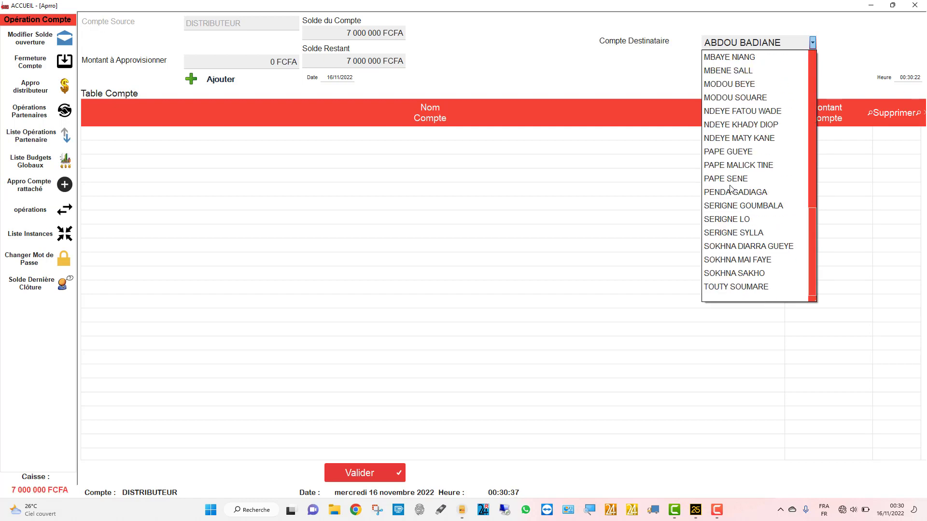
scroll(731, 189, "up", 8)
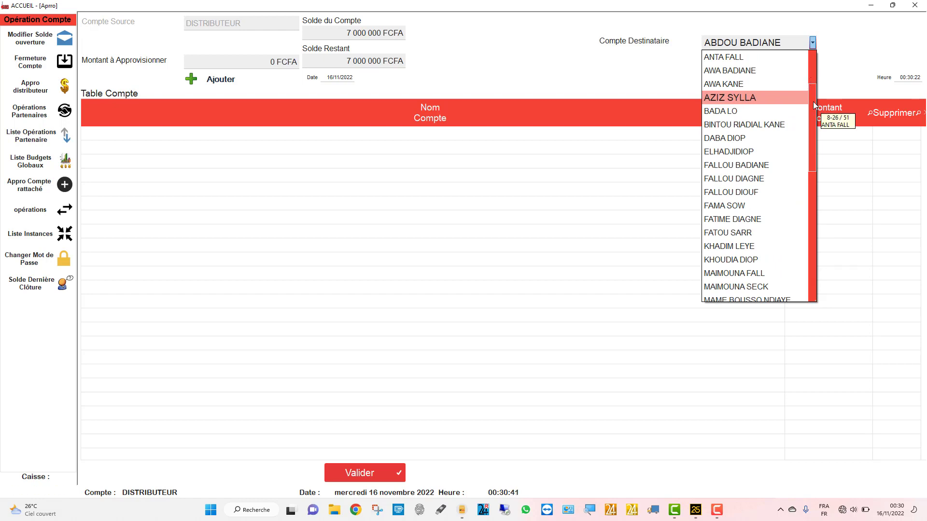
left_click_drag(813, 101, 815, 67)
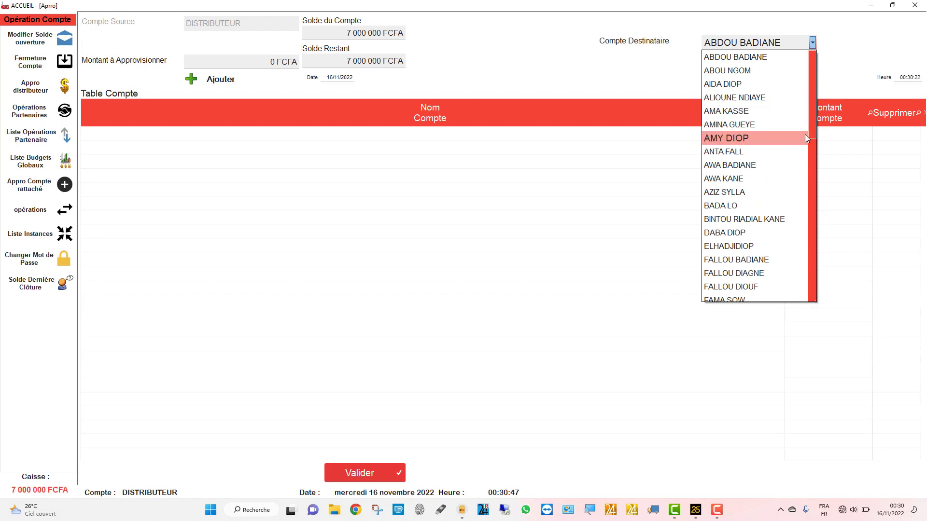
left_click_drag(812, 154, 812, 167)
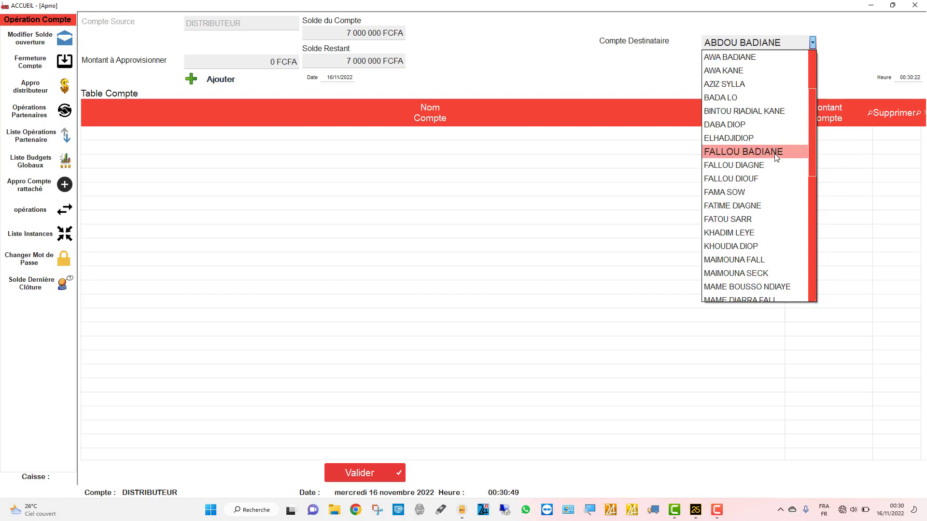
- Search the destination accounts by name, clear the search, and pick the recipient account
type("D")
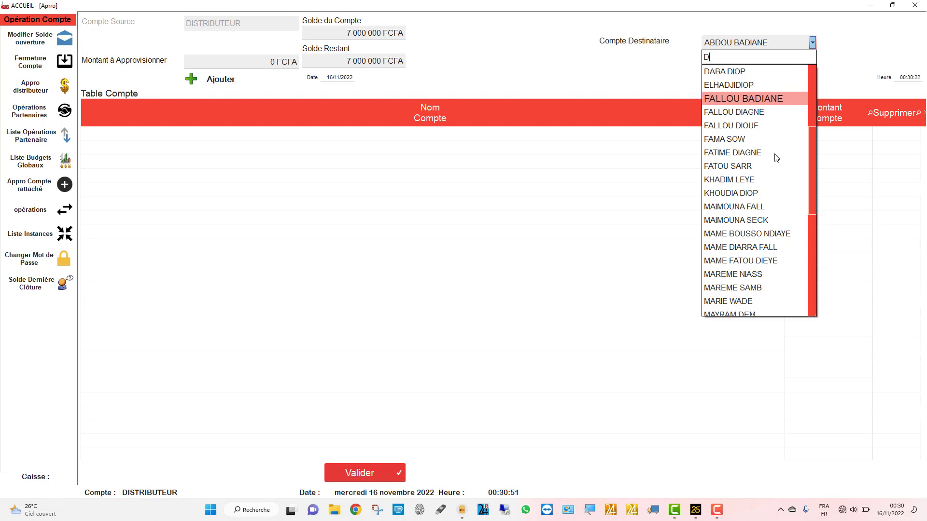
type("I")
key("BackSpace")
type("EY")
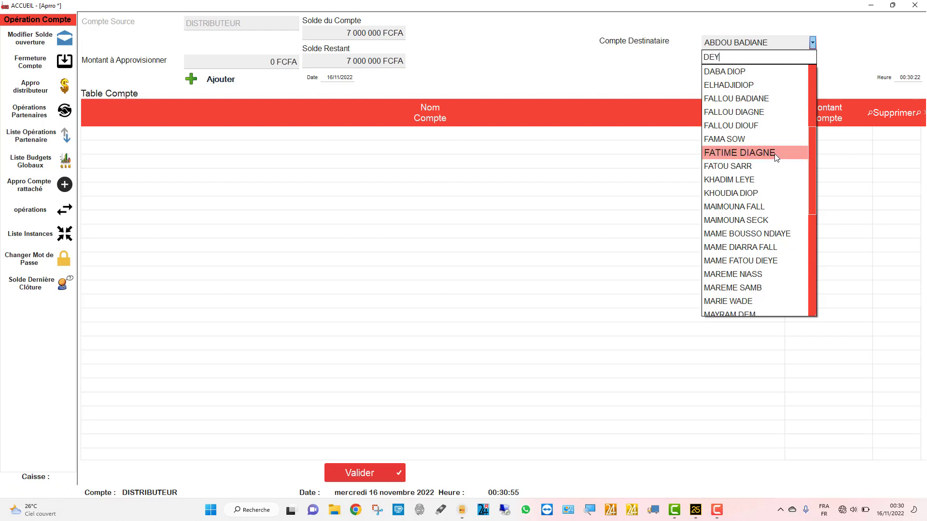
type("E")
key("BackSpace")
key("BackSpace")
key("BackSpace")
key("BackSpace")
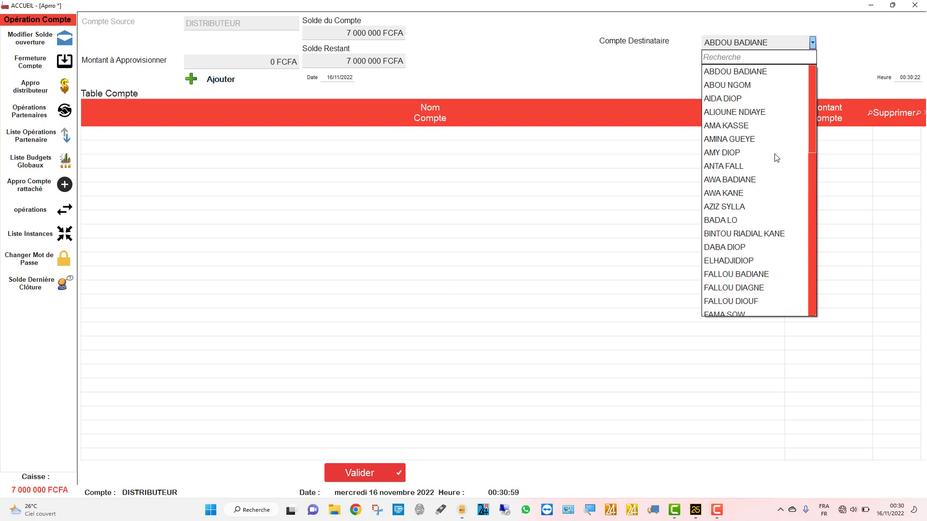
scroll(776, 158, "down", 10)
scroll(776, 158, "up", 10)
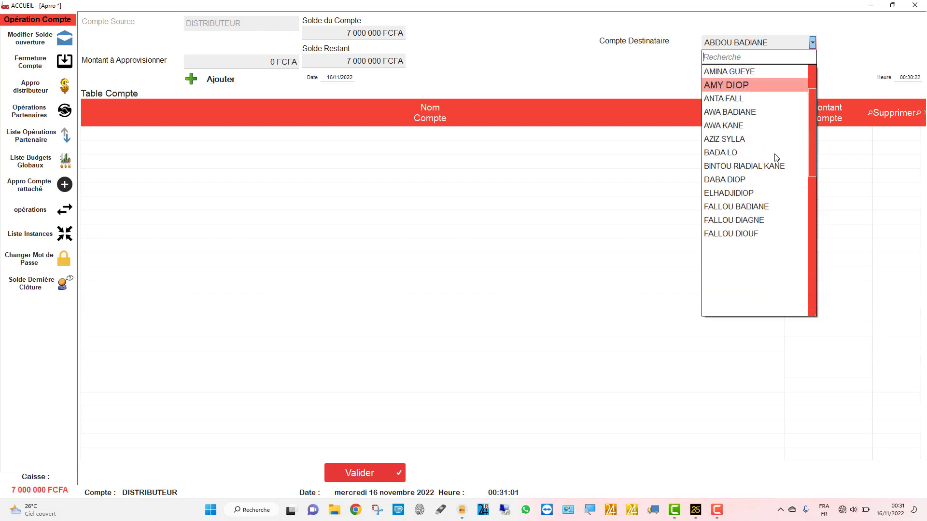
scroll(776, 158, "up", 2)
left_click(726, 197)
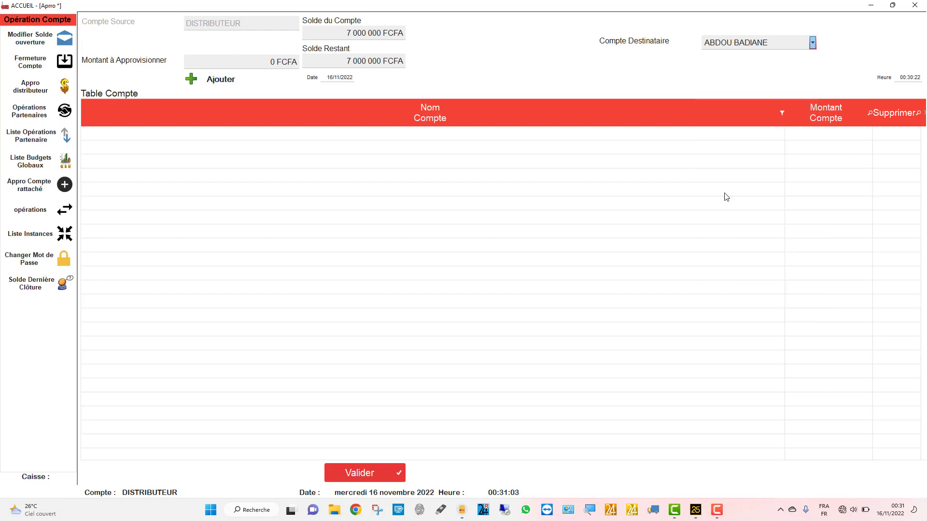
- Add the first two recipient accounts with 1 000 000 FCFA each
left_click(229, 64)
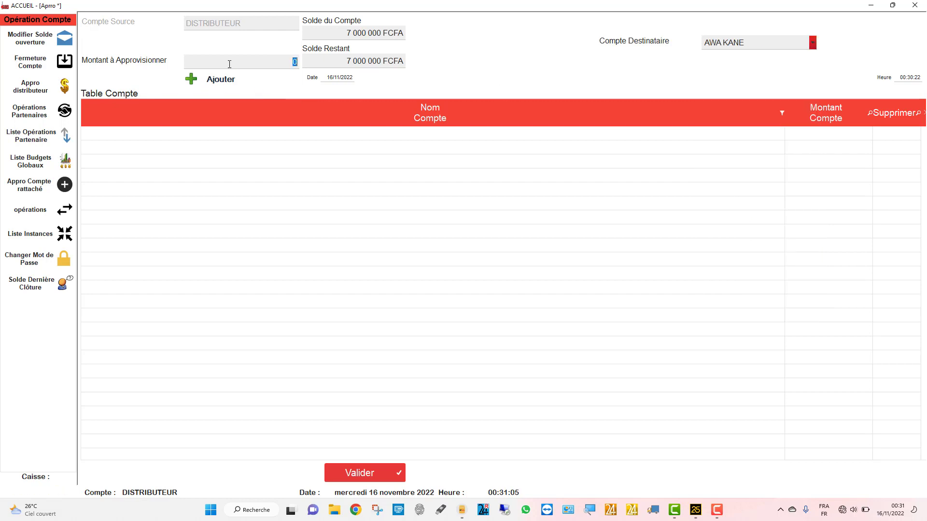
type("10000")
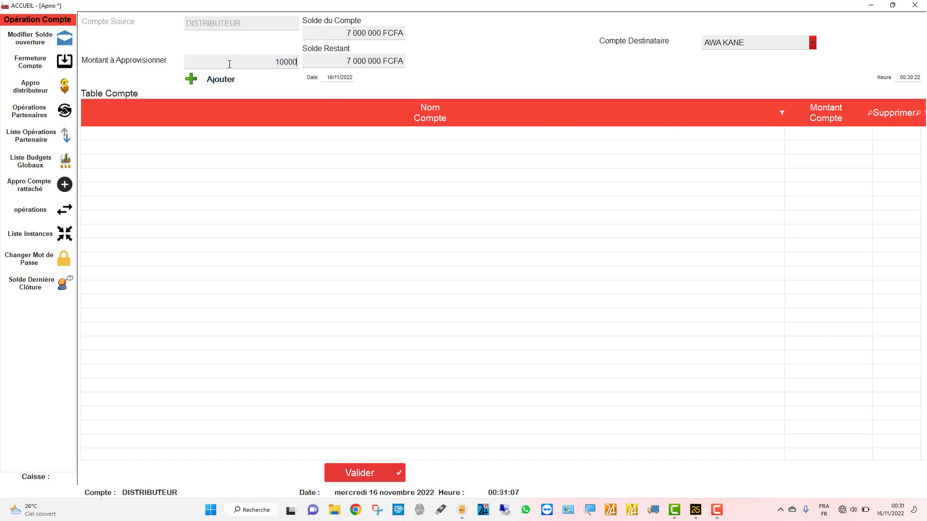
type("00")
left_click(204, 80)
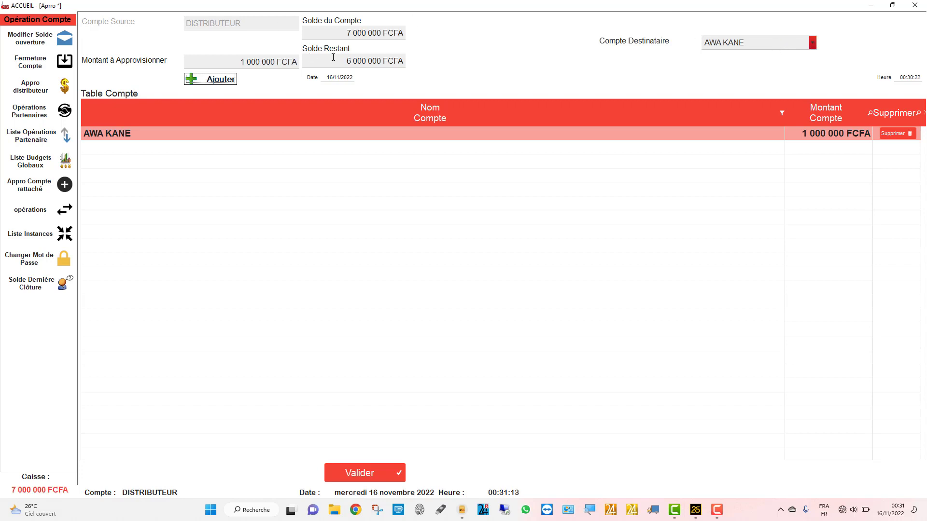
left_click(734, 43)
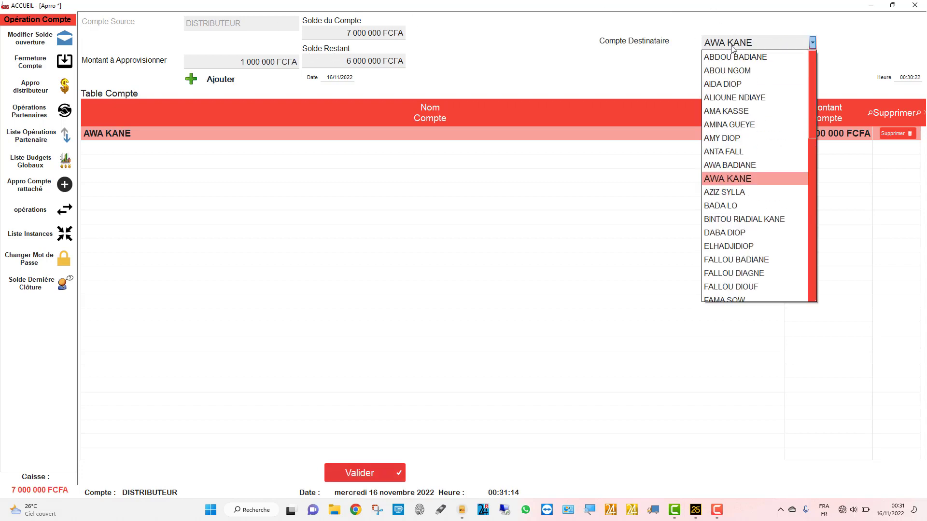
left_click(729, 70)
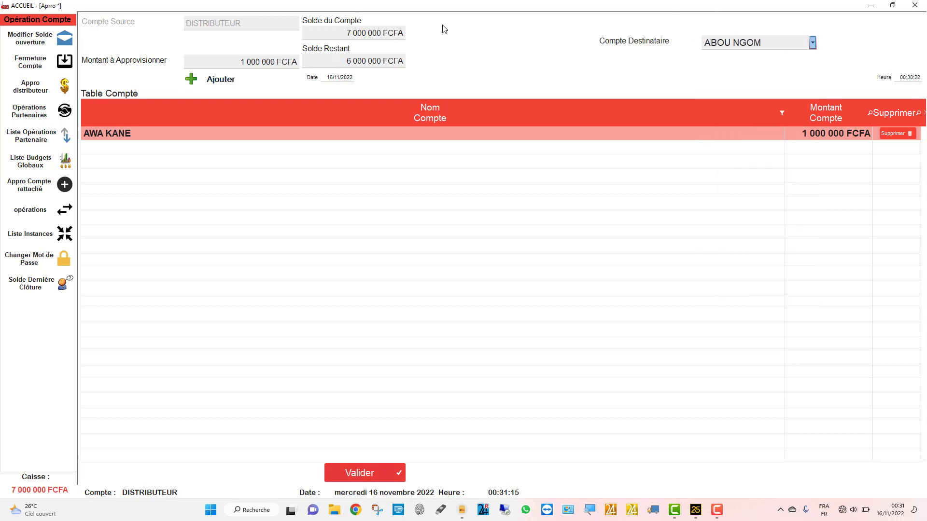
left_click(203, 79)
- Add a third recipient account with 5 000 000 FCFA, leaving 0 FCFA remaining
left_click(749, 46)
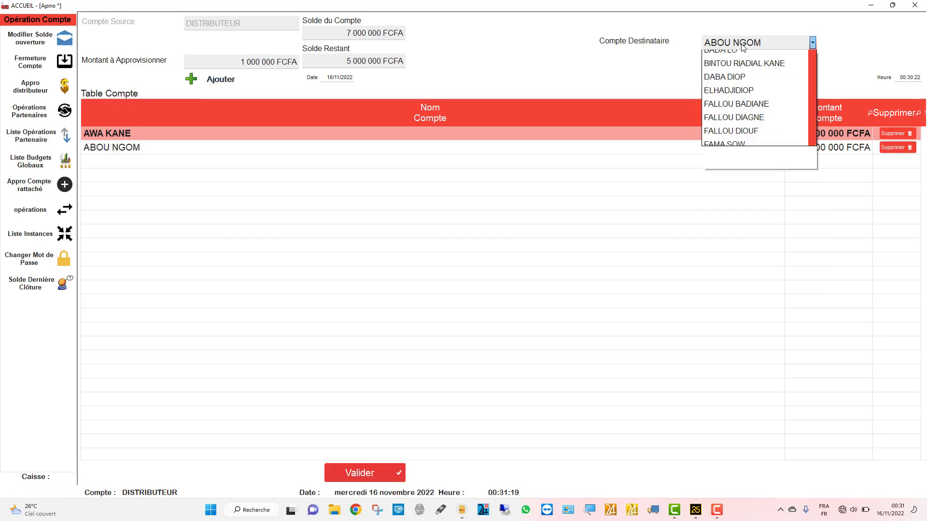
left_click(724, 98)
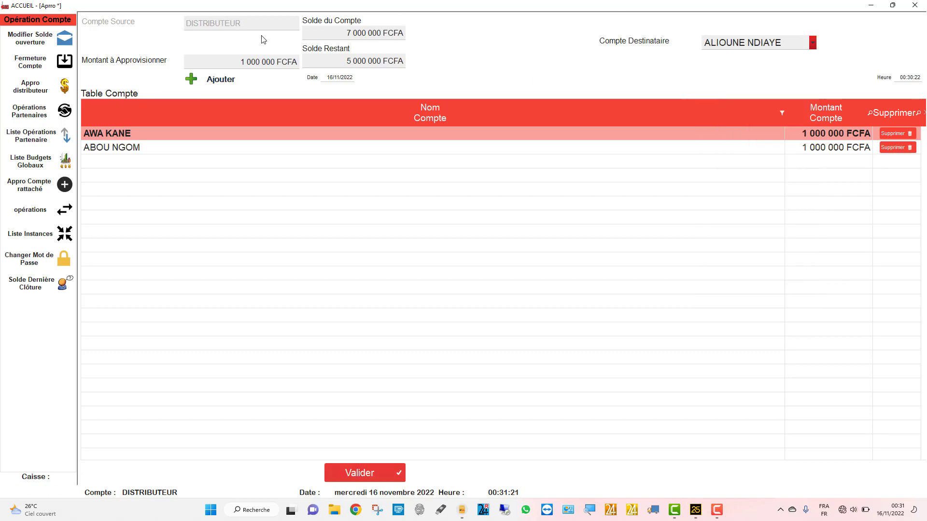
left_click(260, 63)
type("5000000")
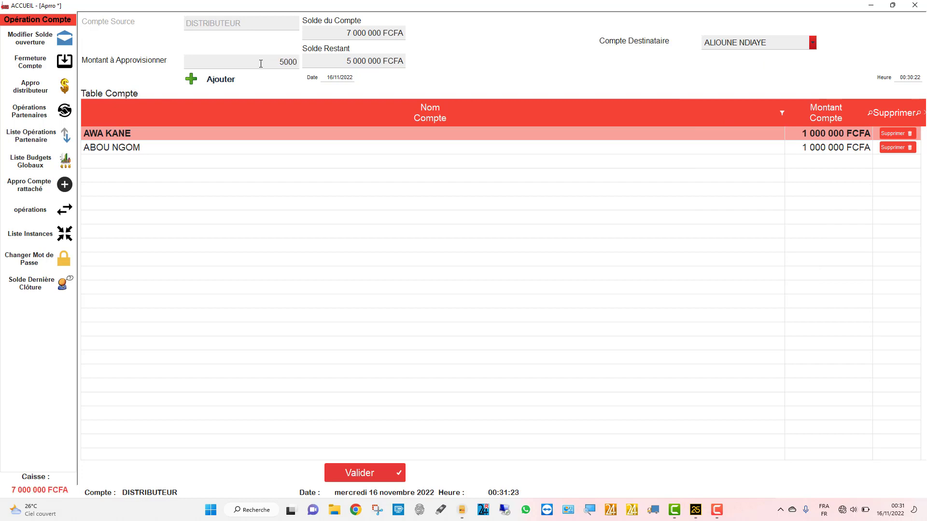
left_click(231, 78)
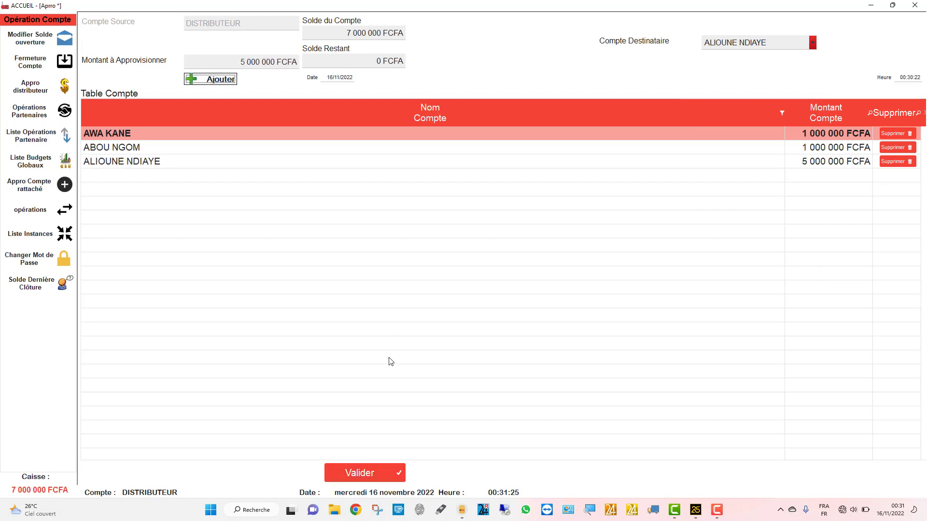
left_click(719, 512)
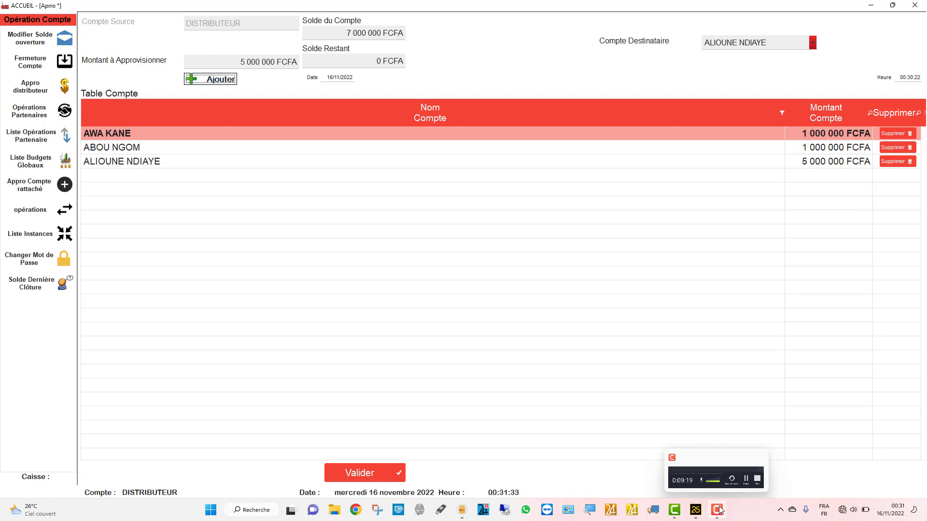
- Validate the 7 000 000 FCFA replenishment and accept its confirmation and success messages
left_click(389, 472)
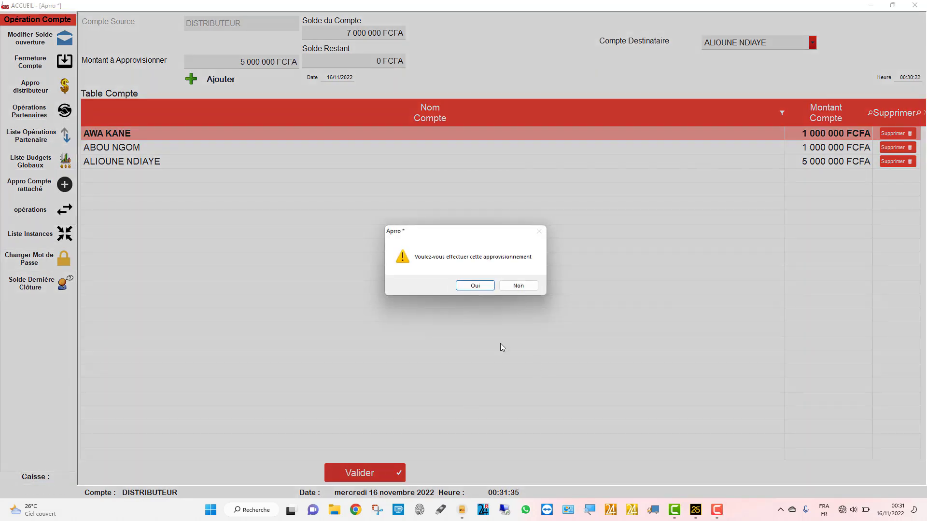
left_click(476, 286)
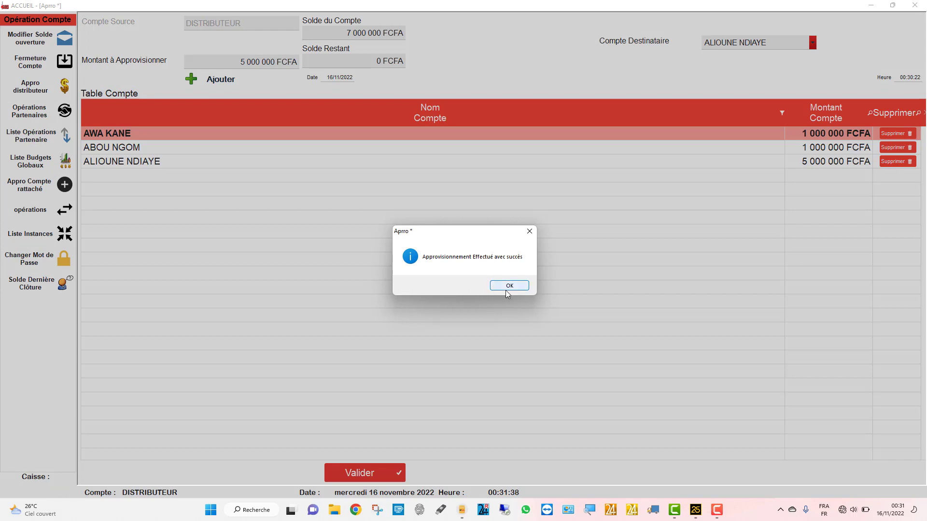
left_click(508, 287)
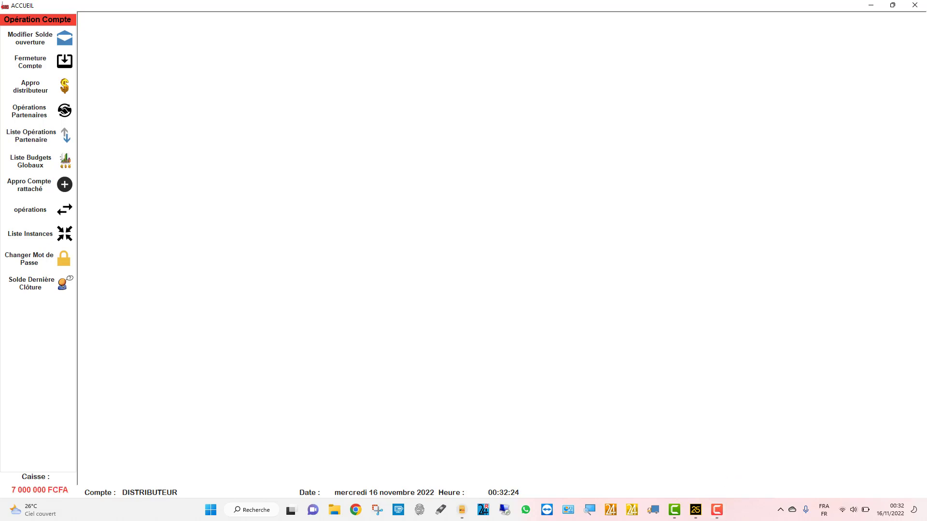
- Sign in with the cashier's login and password
mouse_move(717, 515)
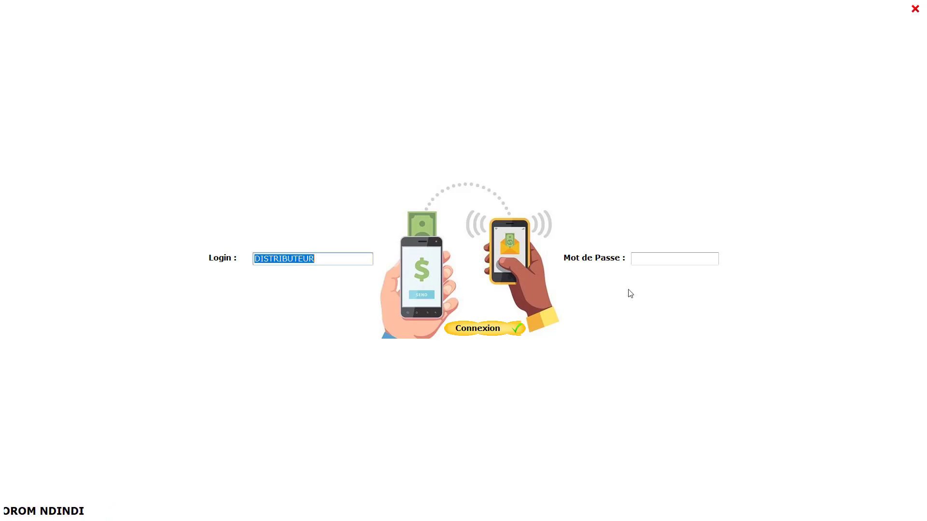
type("AWA")
key("Tab")
type("••••")
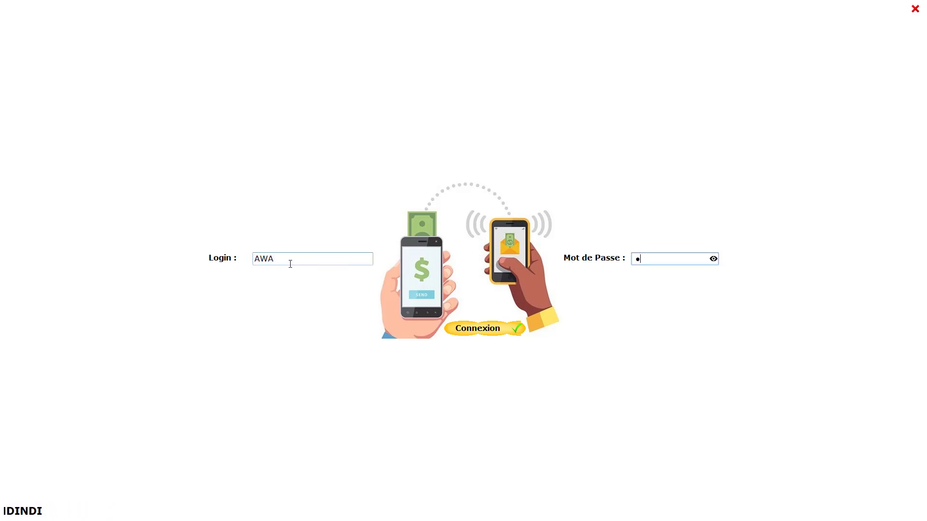
key("Return")
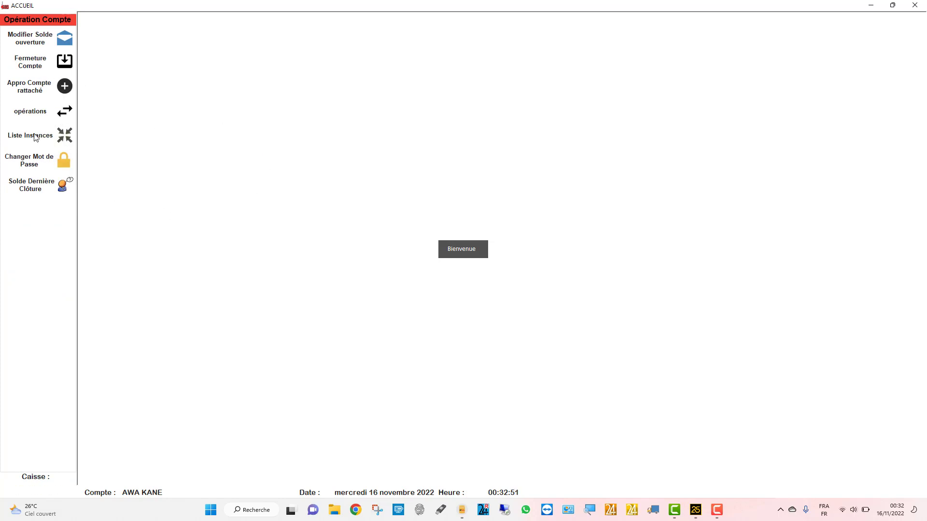
- Review the pending operations list and select the replenishment operation
left_click(42, 136)
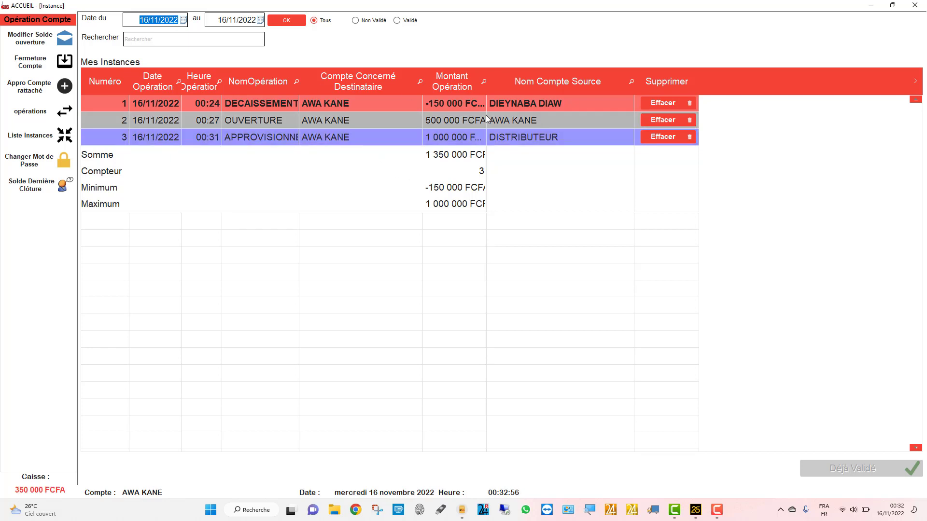
left_click(524, 140)
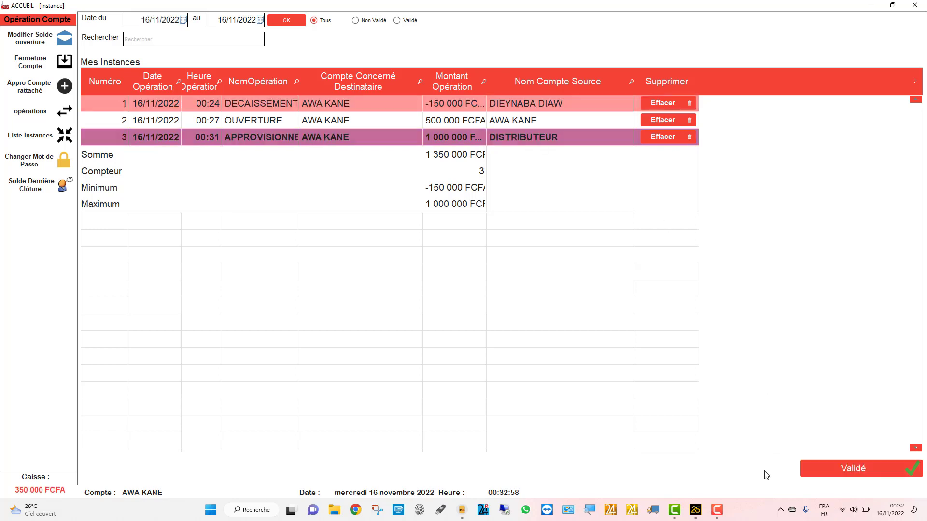
left_click(523, 115)
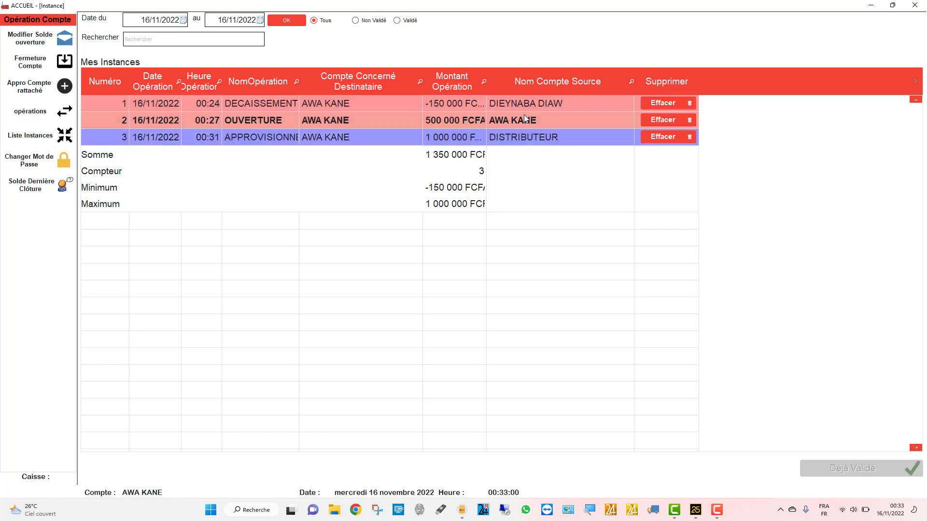
left_click(519, 141)
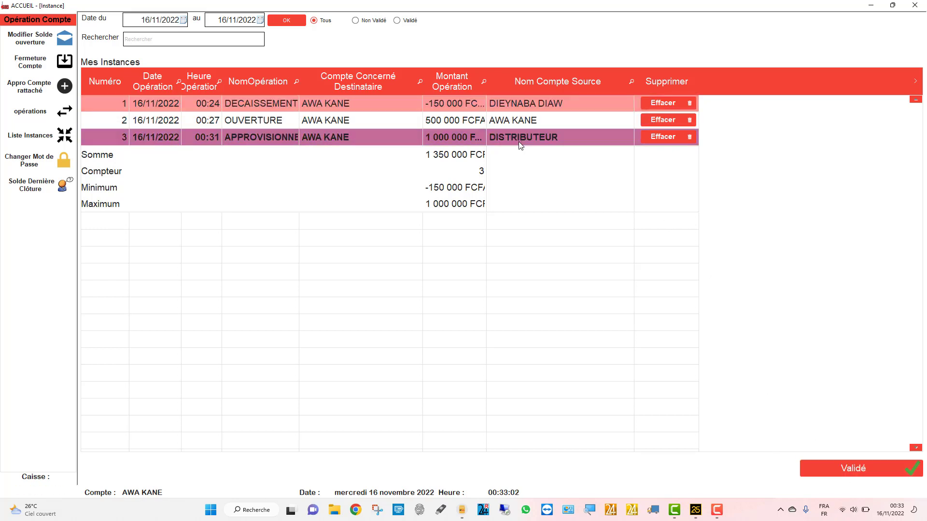
- Validate the replenishment operation, then bring up the Opération Compte entry form
left_click(880, 465)
left_click(454, 284)
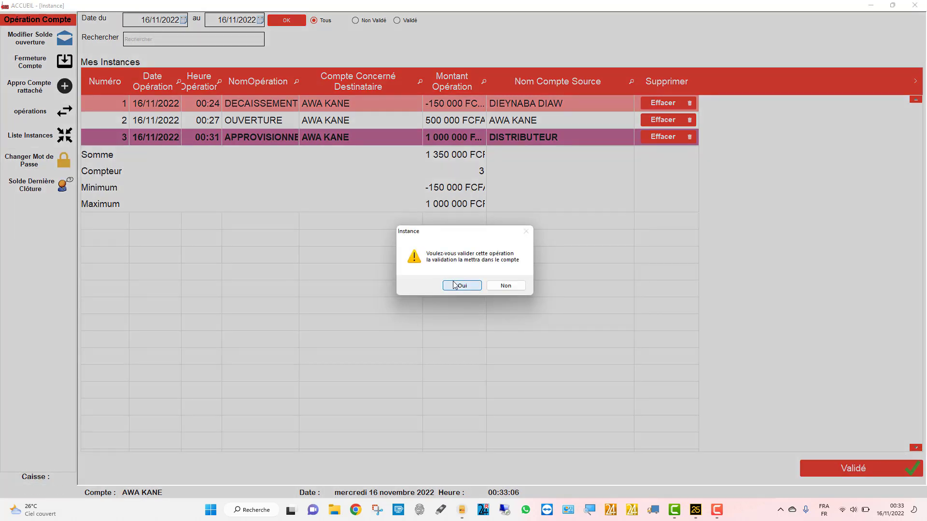
left_click(495, 286)
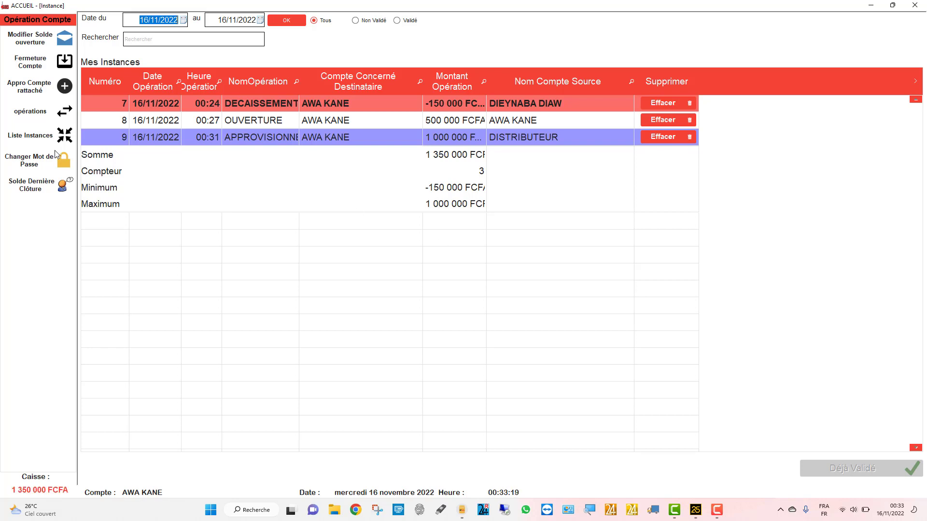
left_click(41, 114)
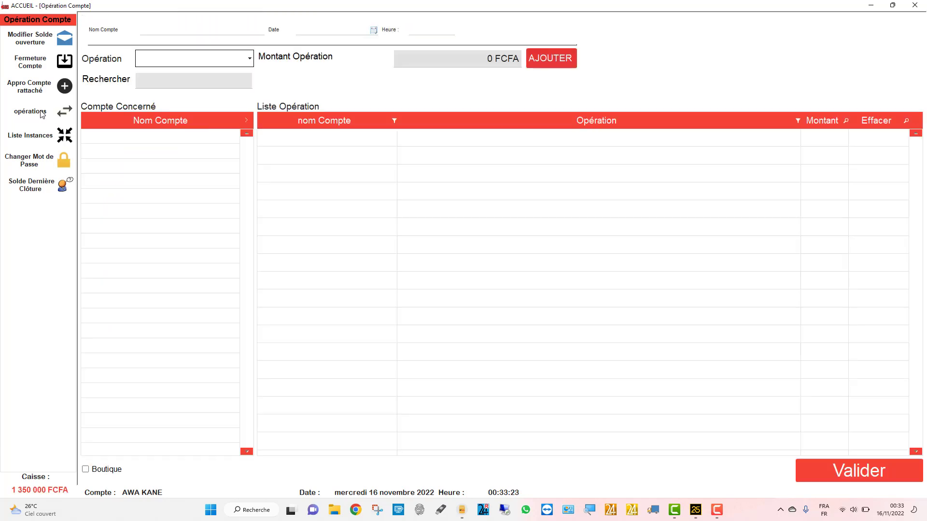
- Switch the operation to Boutique agent accounts and search the accounts by the agent's name
left_click(104, 469)
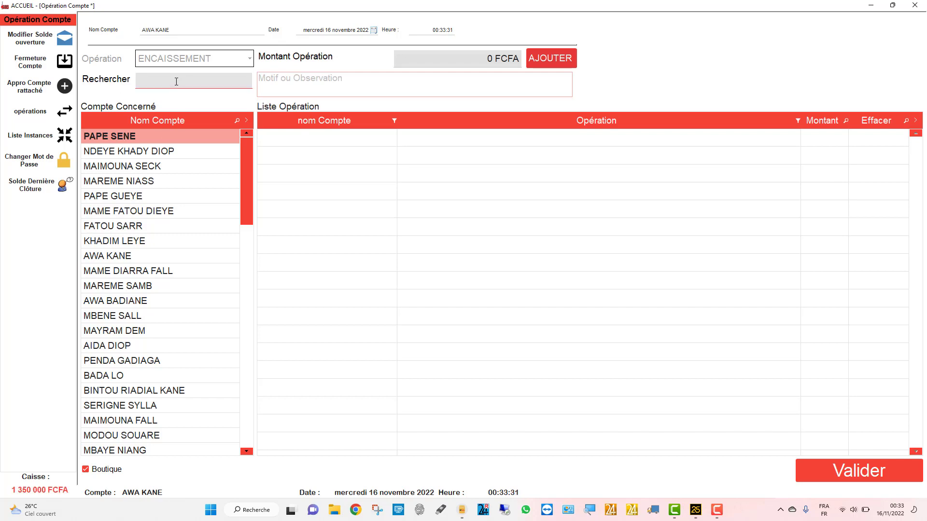
type("DE")
key("BackSpace")
key("BackSpace")
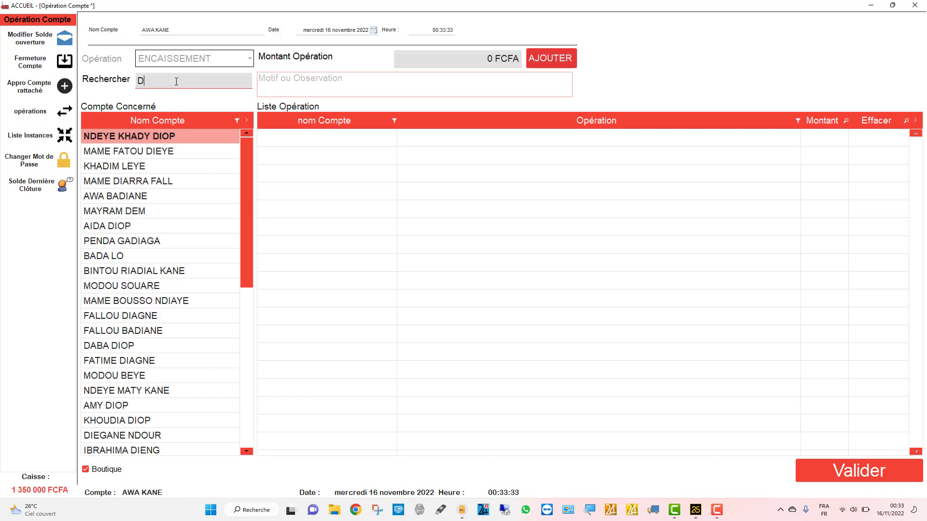
type("DIA")
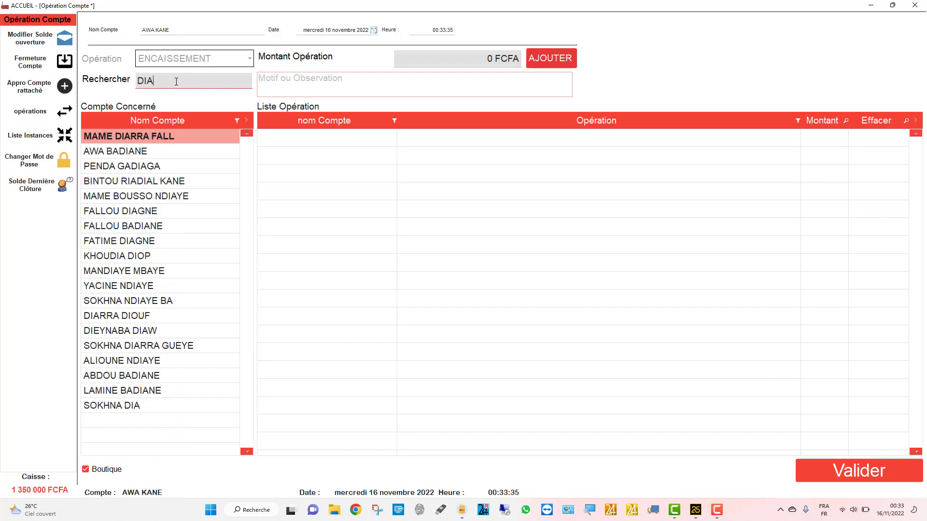
key("BackSpace")
key("BackSpace")
key("BackSpace")
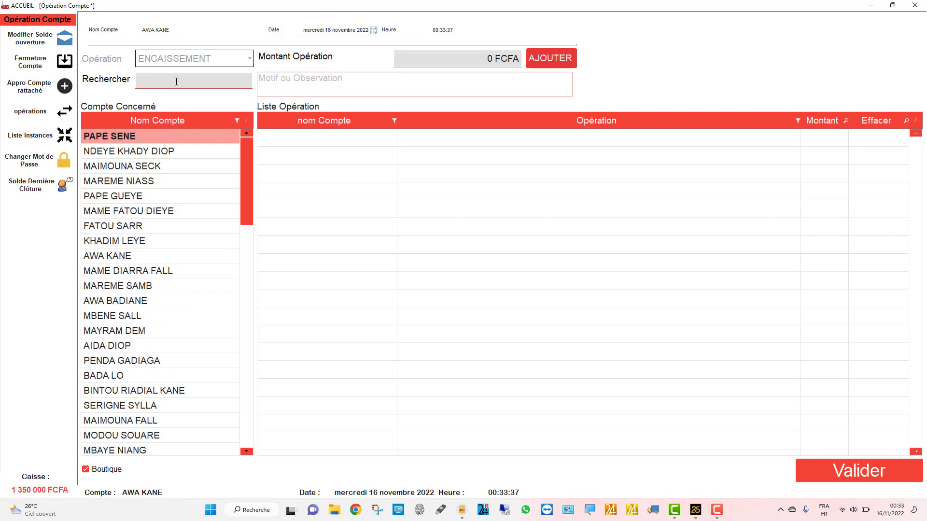
type("DEU")
key("BackSpace")
key("BackSpace")
key("BackSpace")
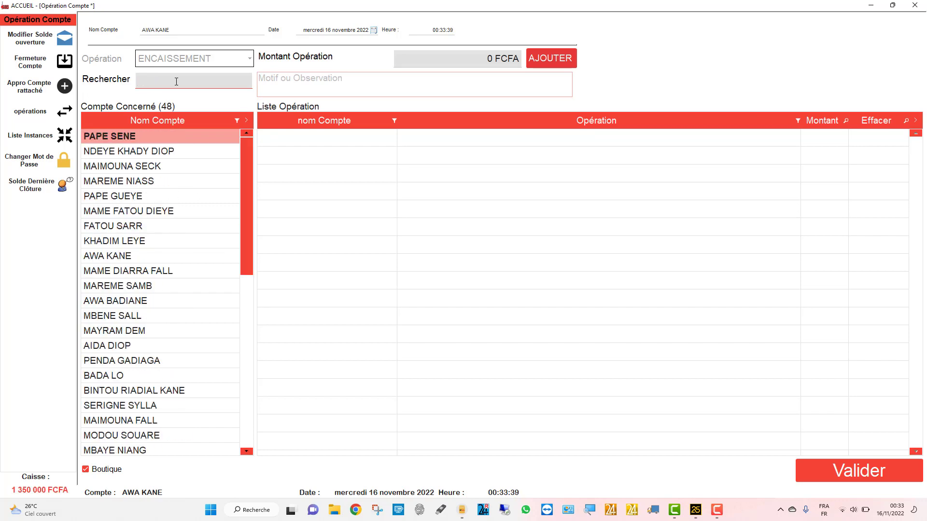
type("DIA")
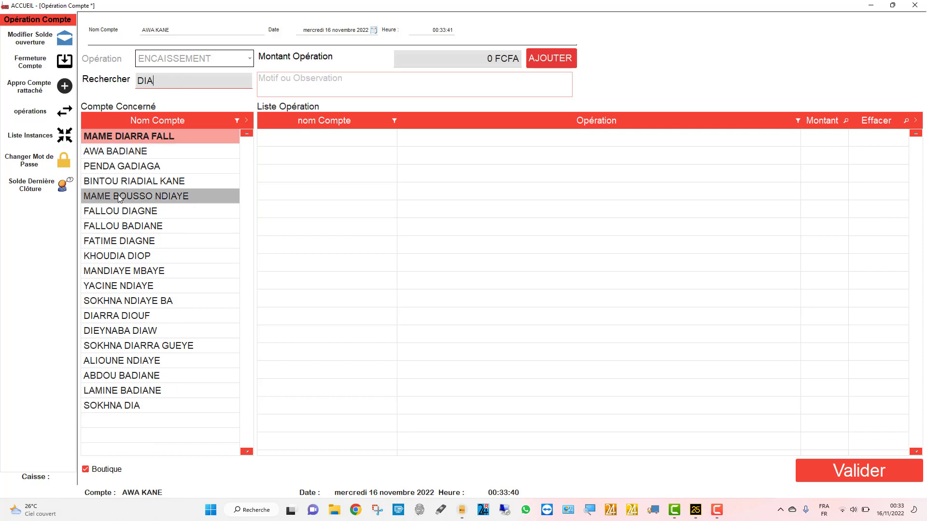
- Clear the account search filter and sort the Nom Compte list Z–A
left_click(109, 153)
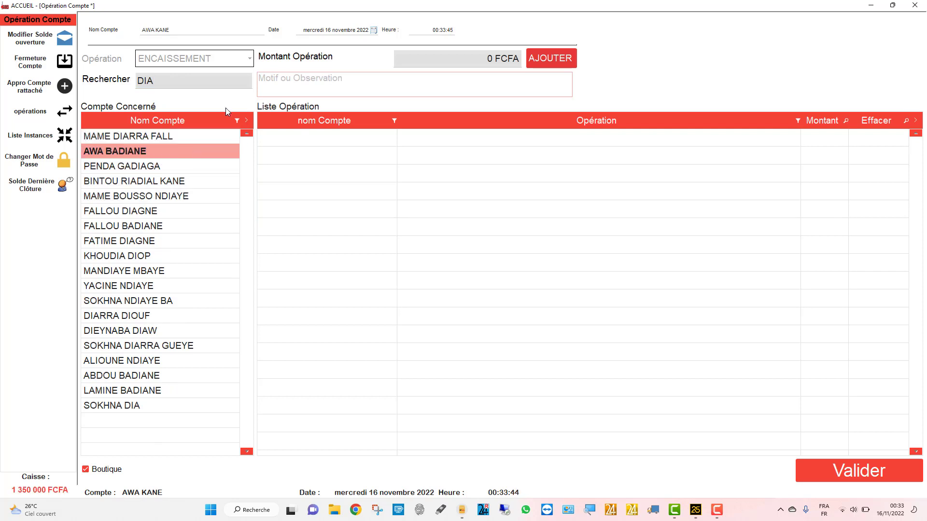
left_click(231, 75)
key("BackSpace")
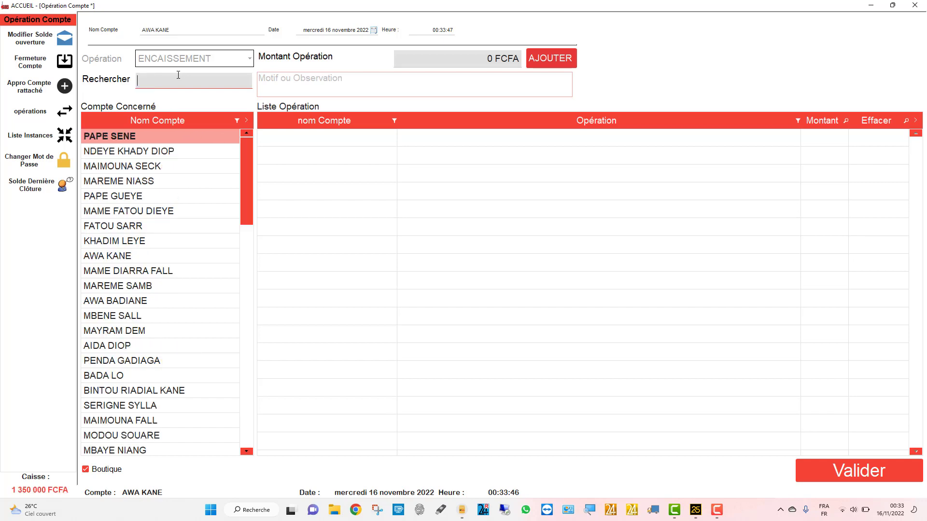
left_click(160, 120)
left_click(160, 120)
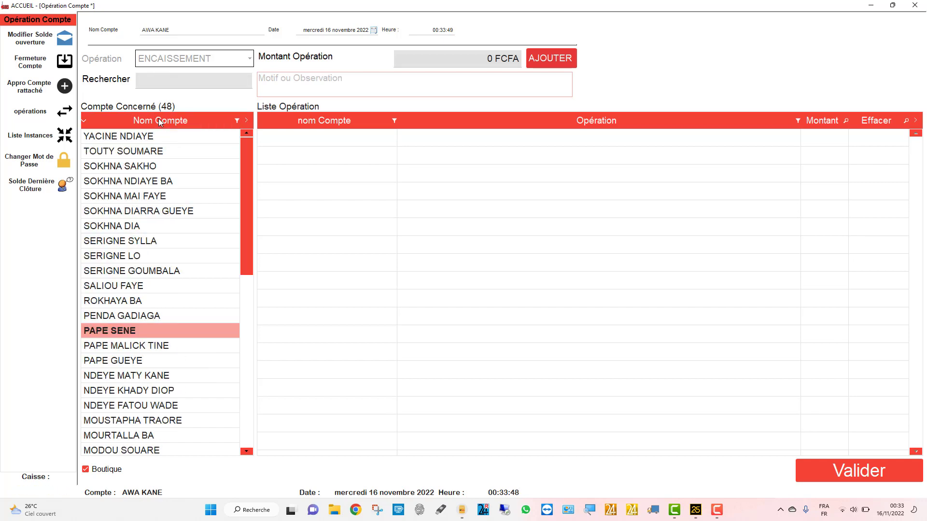
- Choose the agent's account as the concerned account
scroll(135, 275, "down", 10)
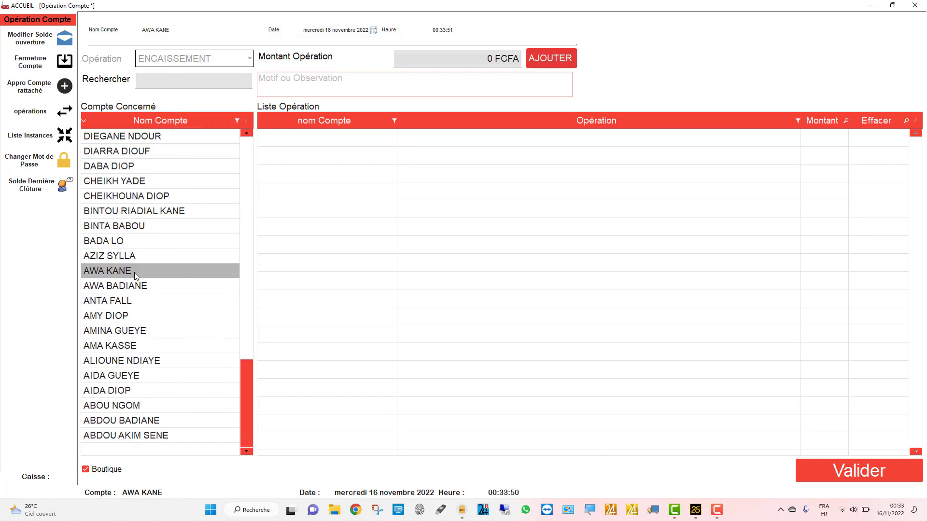
scroll(135, 275, "up", 10)
scroll(136, 275, "down", 2)
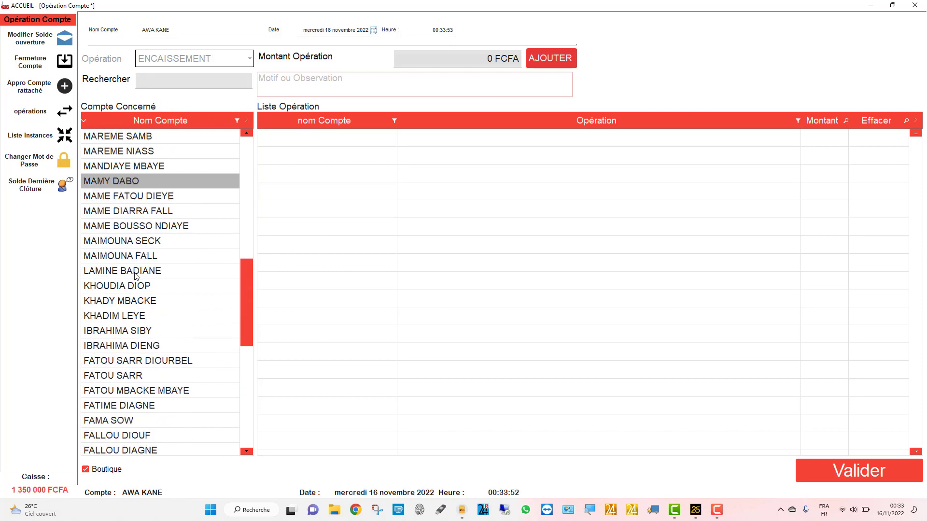
scroll(136, 275, "down", 4)
left_click(131, 303)
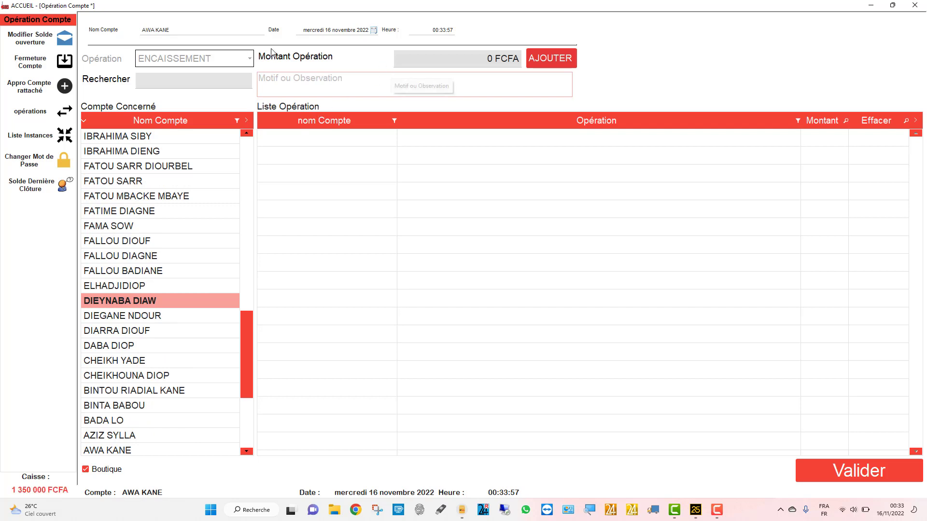
left_click(415, 63)
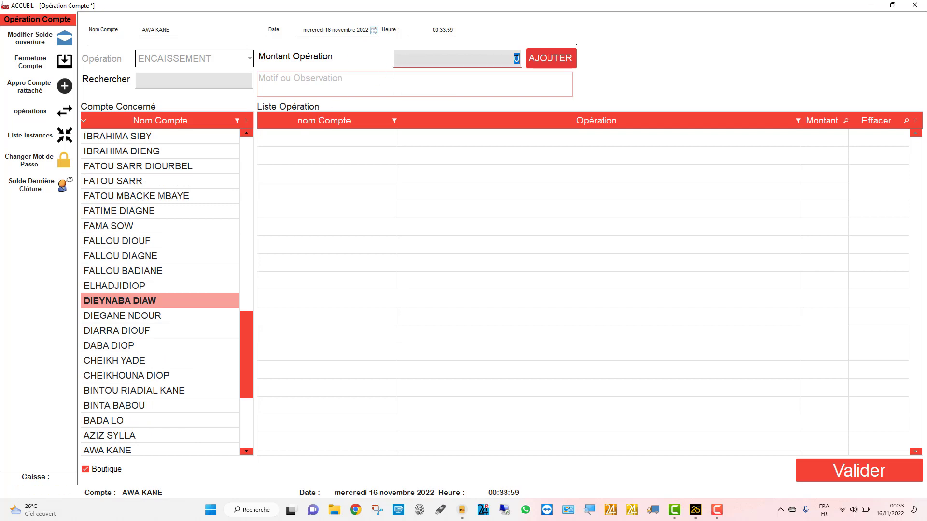
- Enter a 350 000 FCFA amount; adding it fails with a missing-reason error
left_click(516, 58)
double_click(523, 57)
type("35")
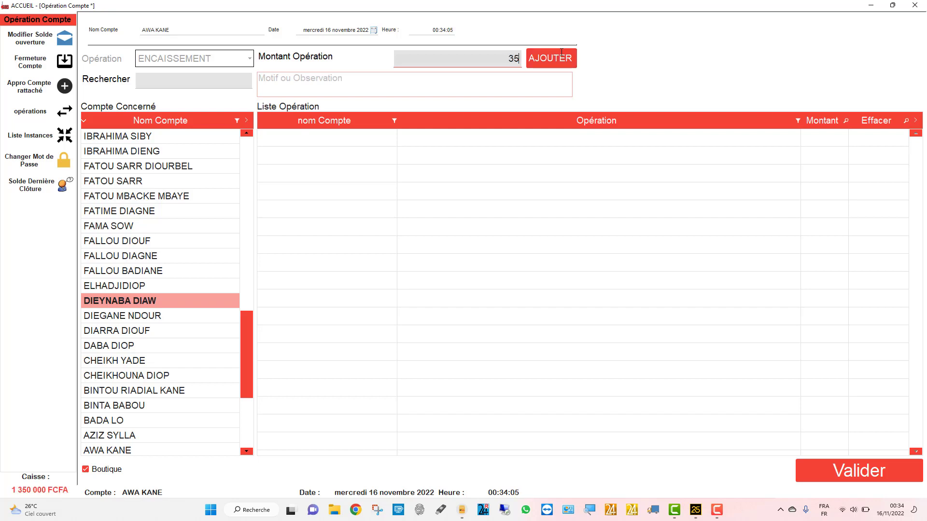
type("0000")
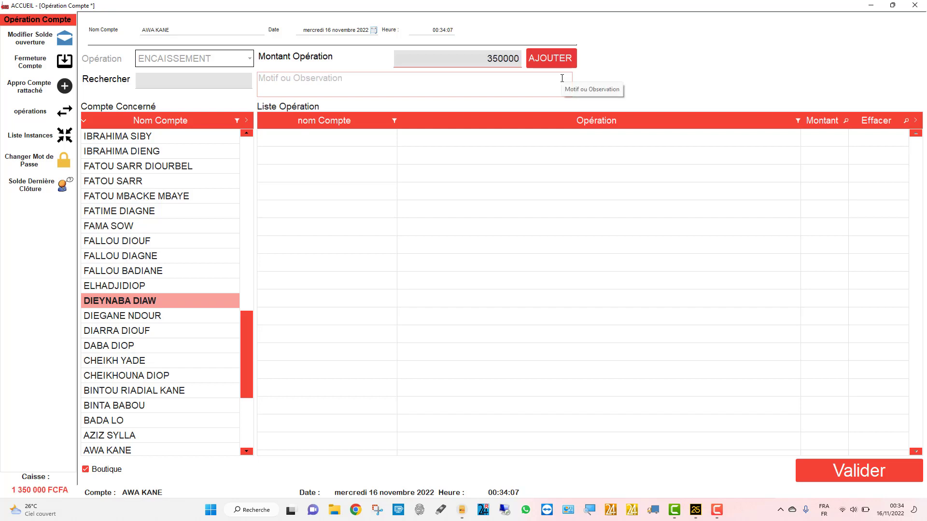
left_click(558, 63)
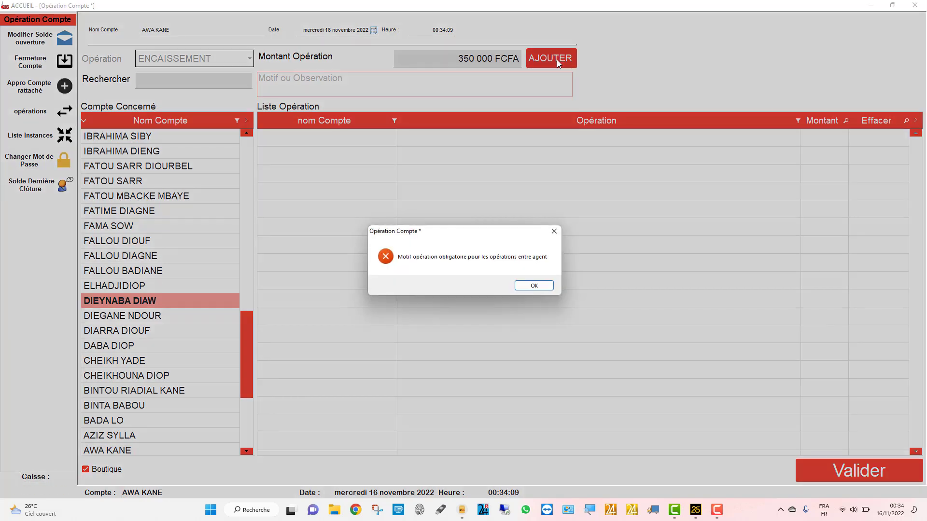
left_click(534, 285)
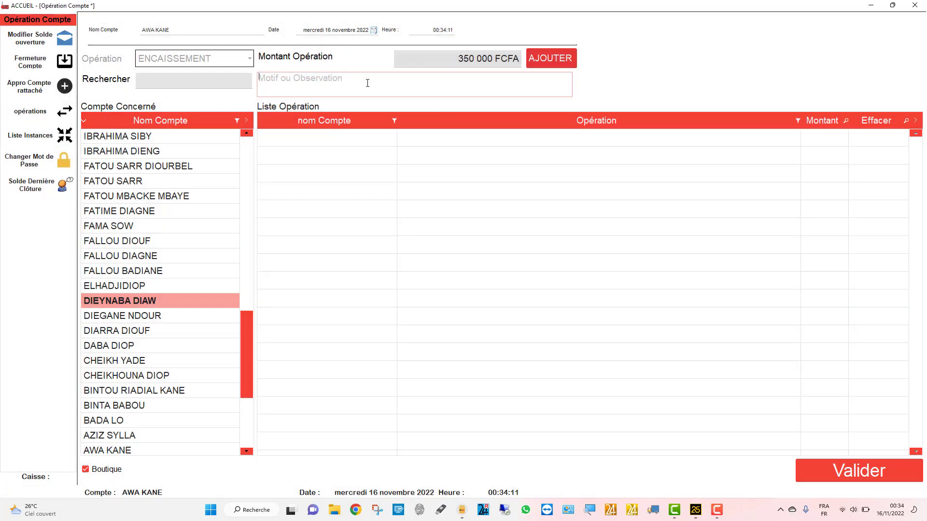
- Add the line with reason ENCAISSEMENT and validate the operation
left_click(368, 83)
type("DESS")
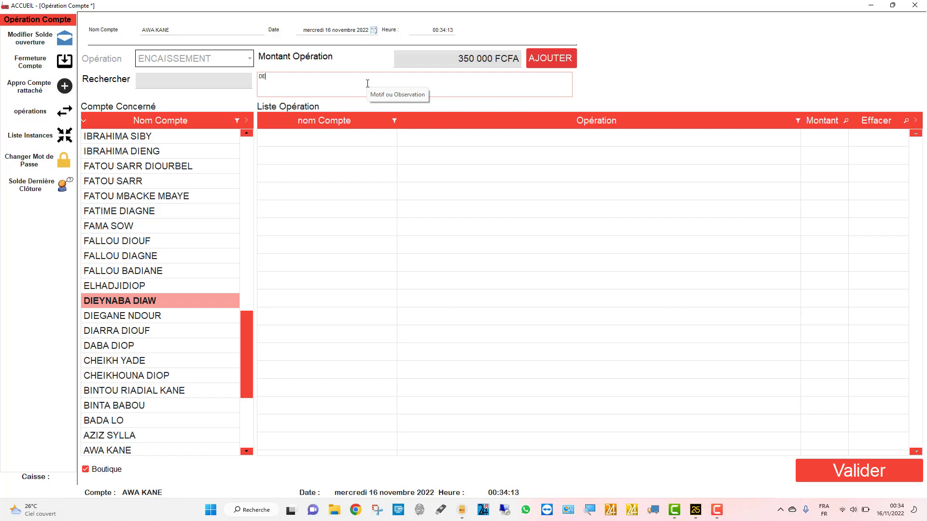
key("BackSpace")
key("BackSpace")
type("ENCAISSEME?N")
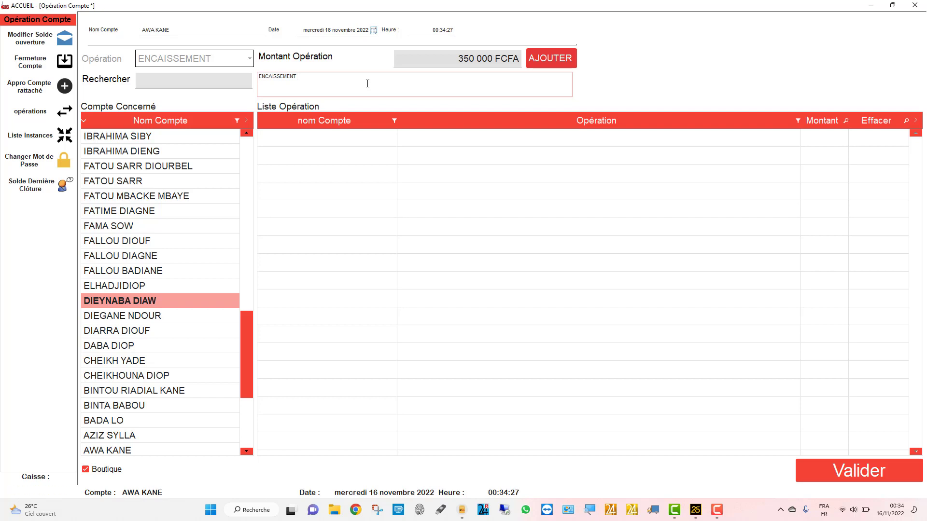
left_click(548, 58)
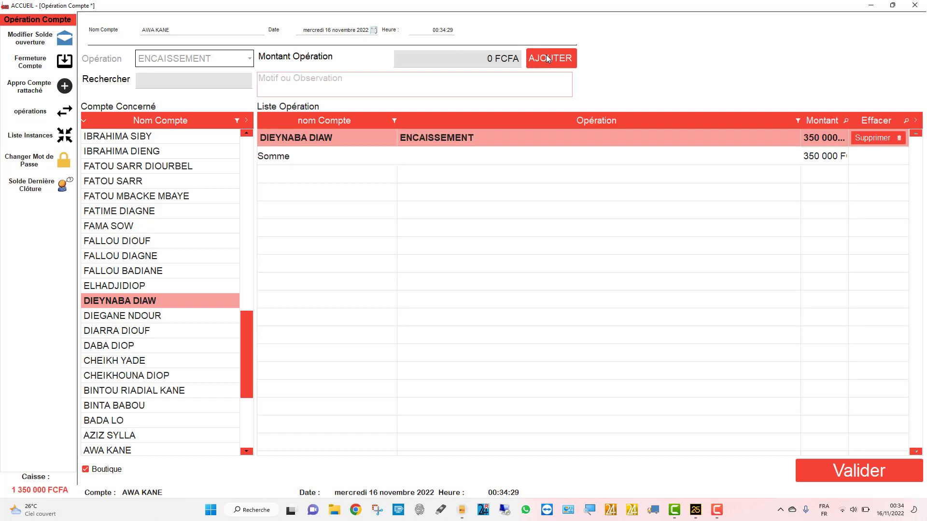
left_click(844, 464)
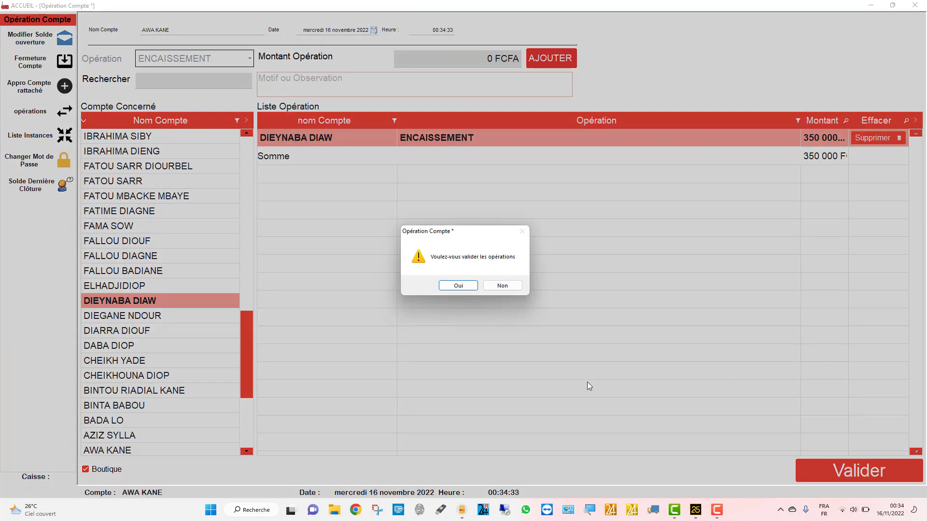
left_click(454, 287)
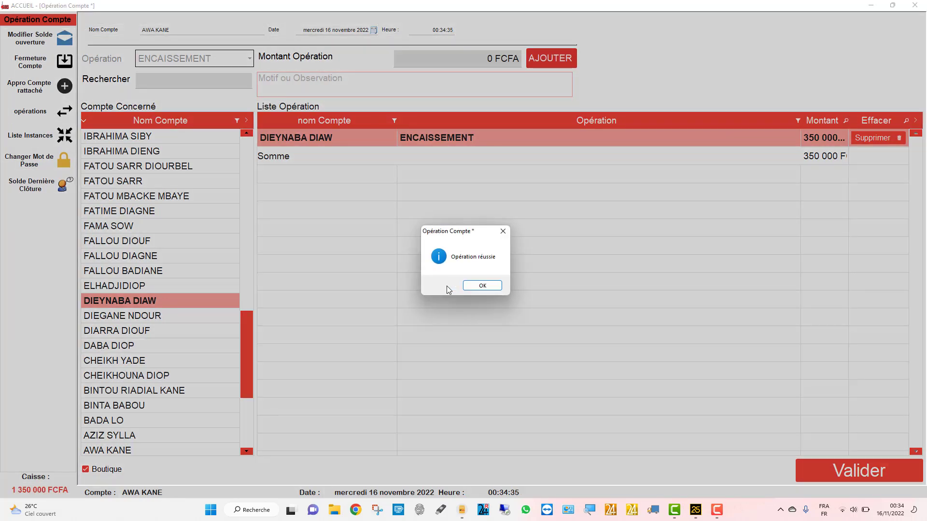
left_click(489, 288)
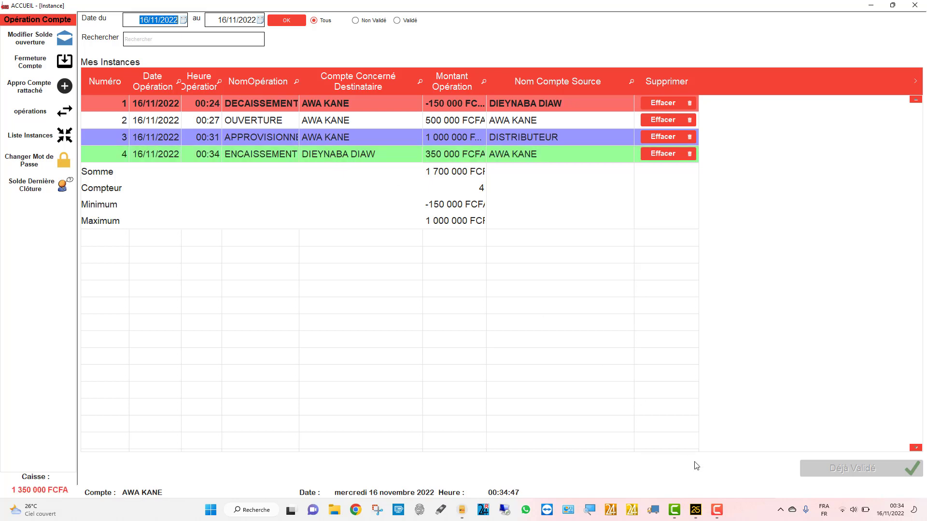
- Return to the login screen to switch to another user
left_click(724, 511)
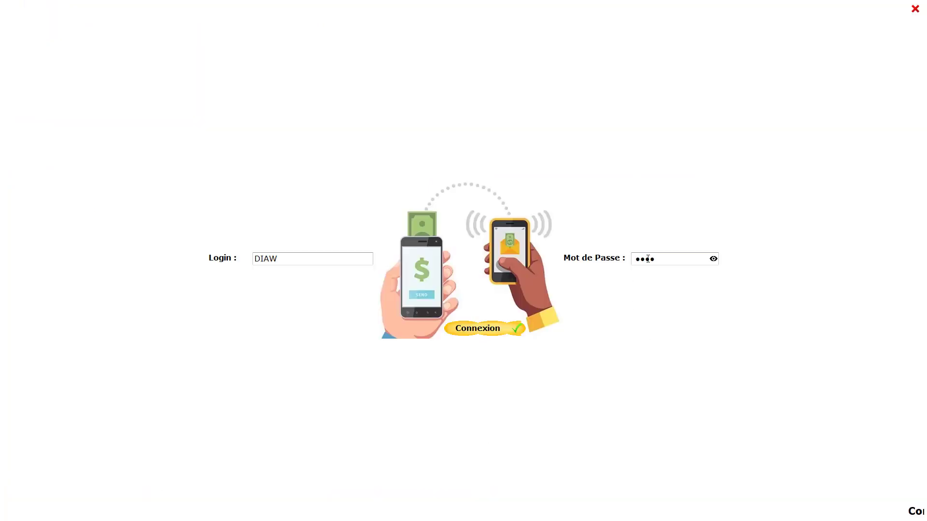
- Log in with the account password and show the Liste Instances operations list
left_click(651, 256)
type("admin")
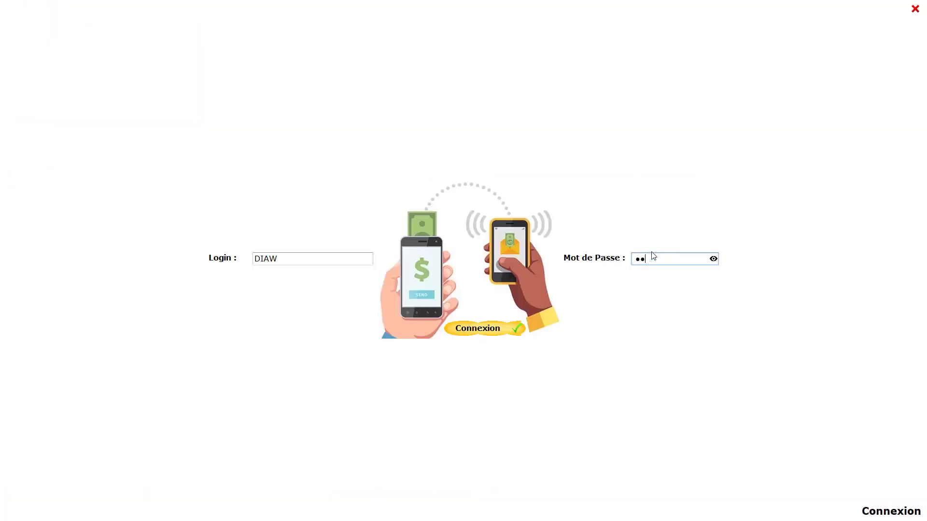
key("Return")
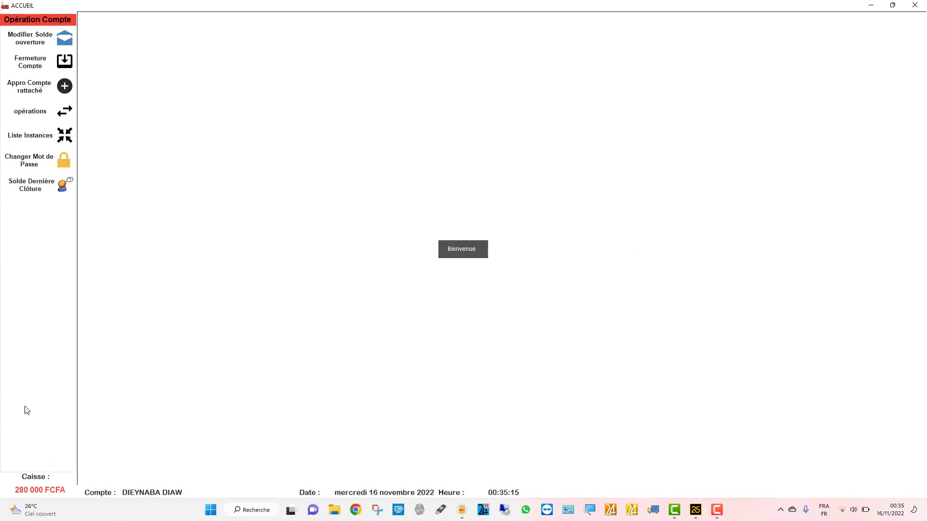
left_click(30, 116)
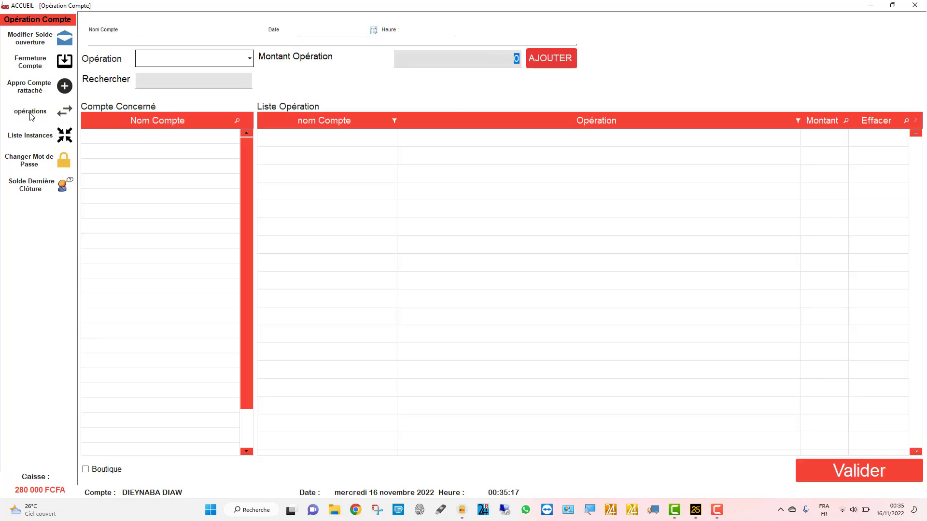
left_click(45, 142)
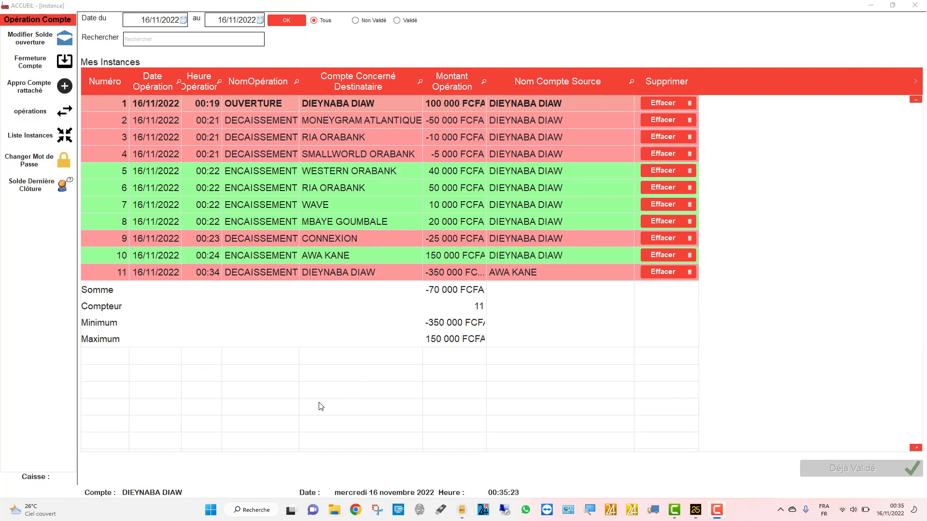
- Validate the -350 000 FCFA DECAISSEMENT operation in row 11
left_click(325, 272)
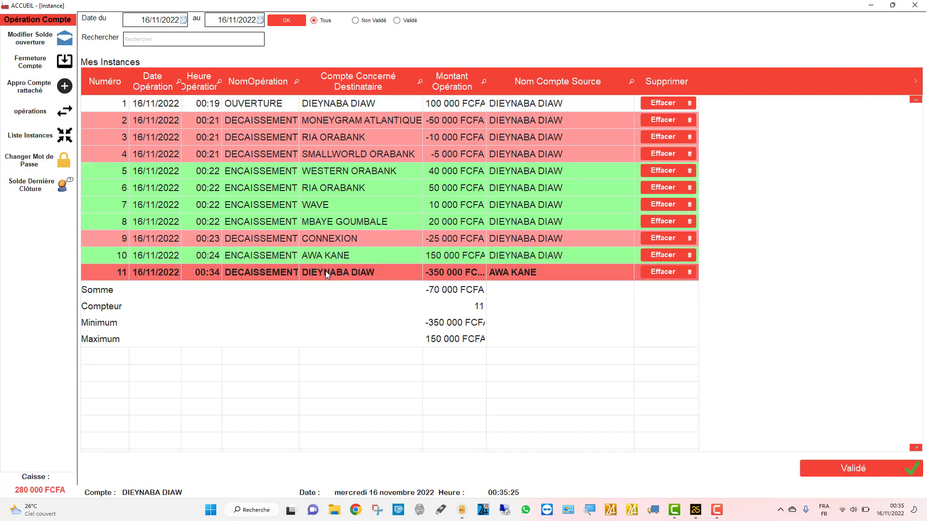
left_click(868, 464)
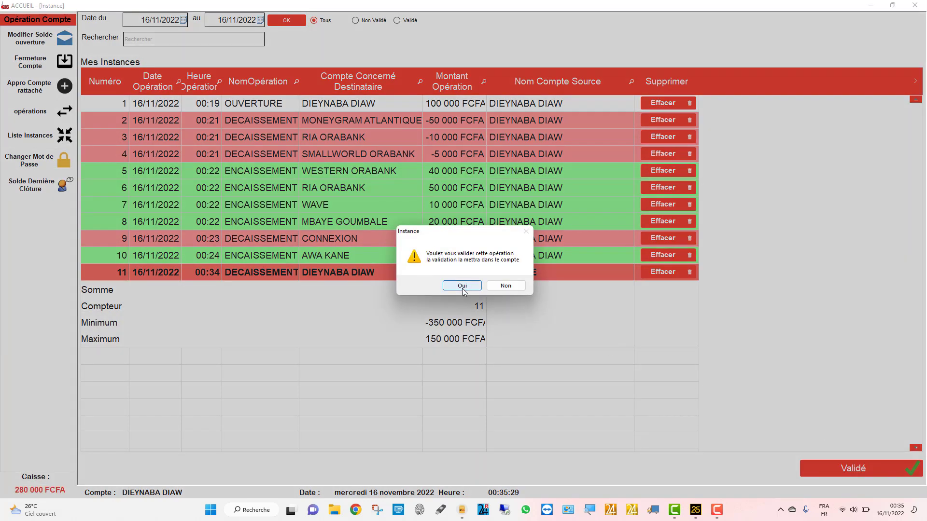
left_click(461, 286)
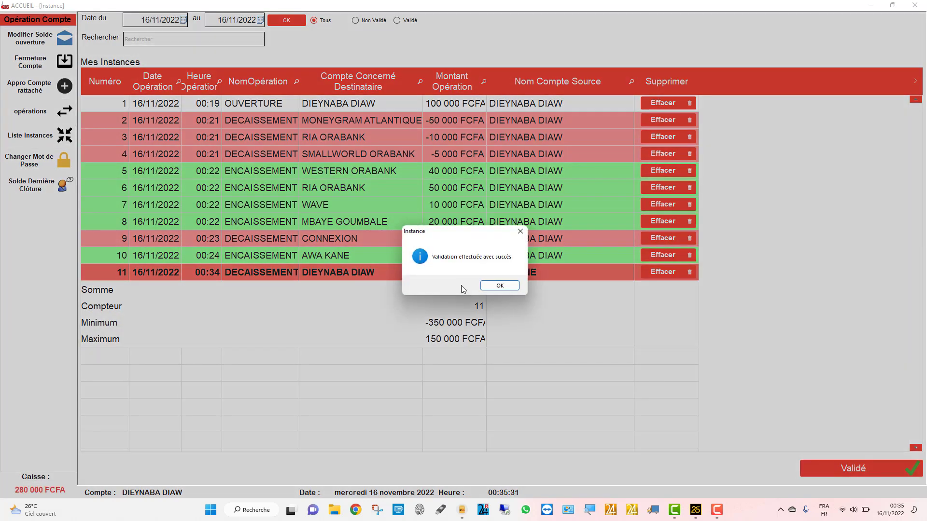
left_click(498, 287)
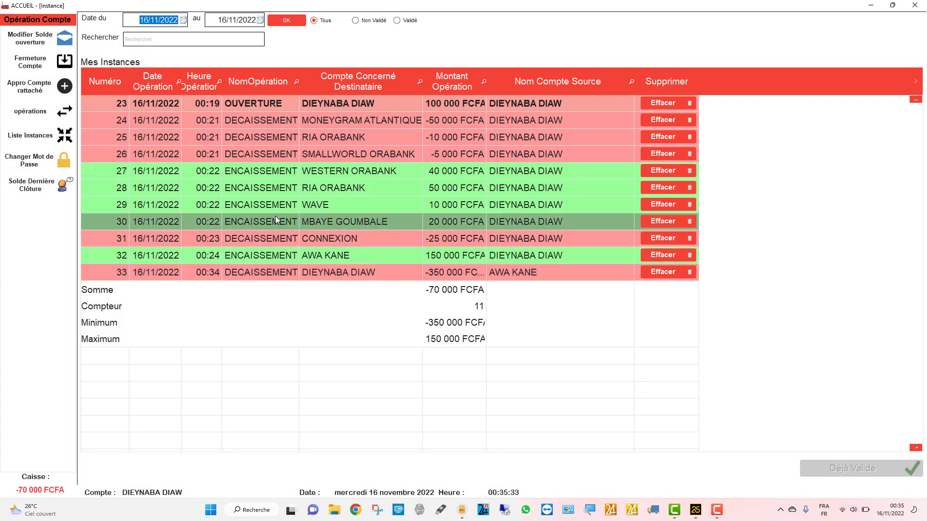
left_click(46, 113)
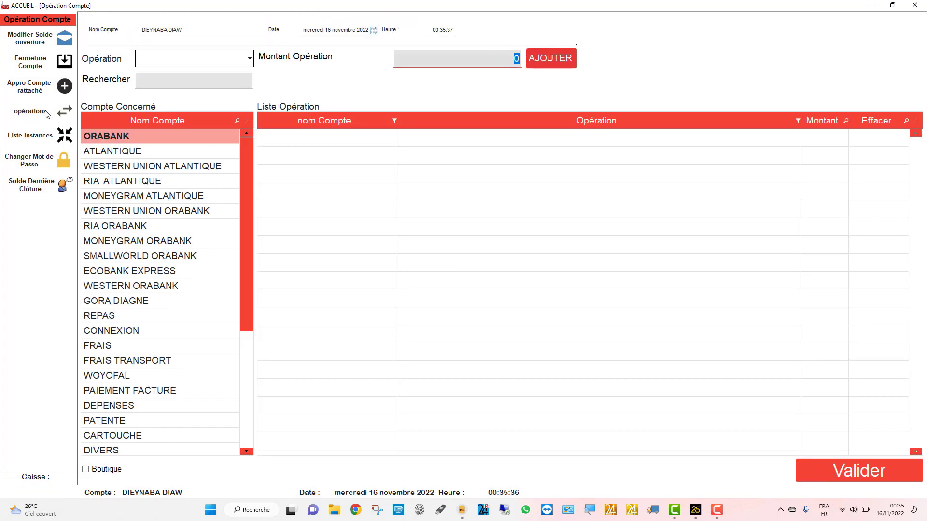
- Set the operation type to ENCAISSEMENT with ORANGE MONEY as the concerned account
left_click(220, 58)
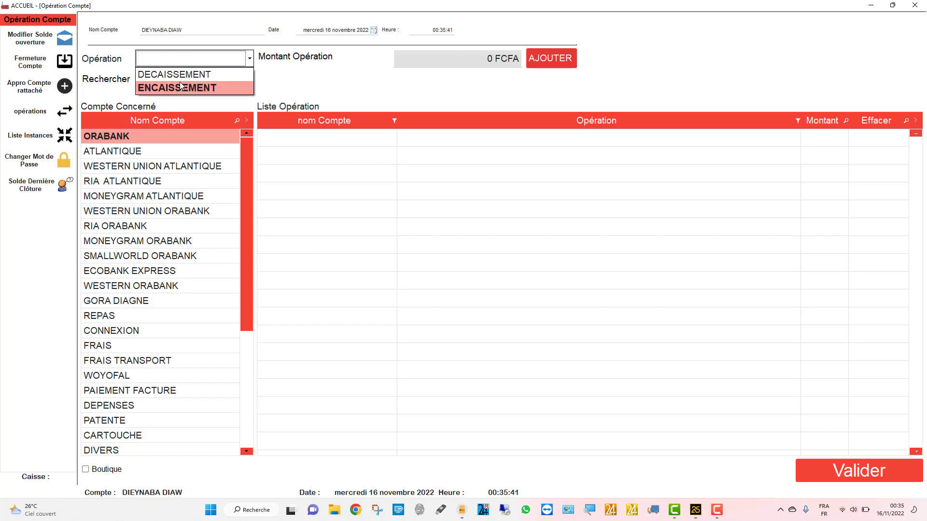
left_click(180, 87)
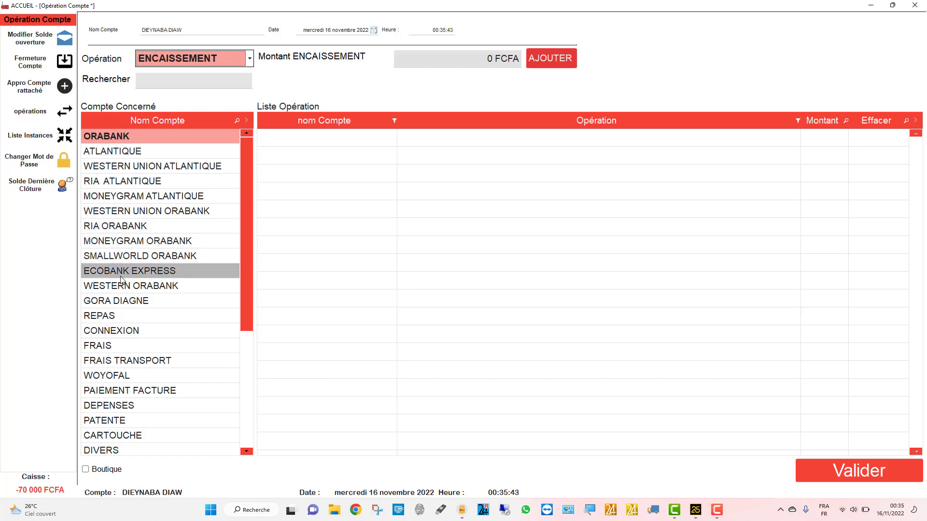
left_click(140, 270)
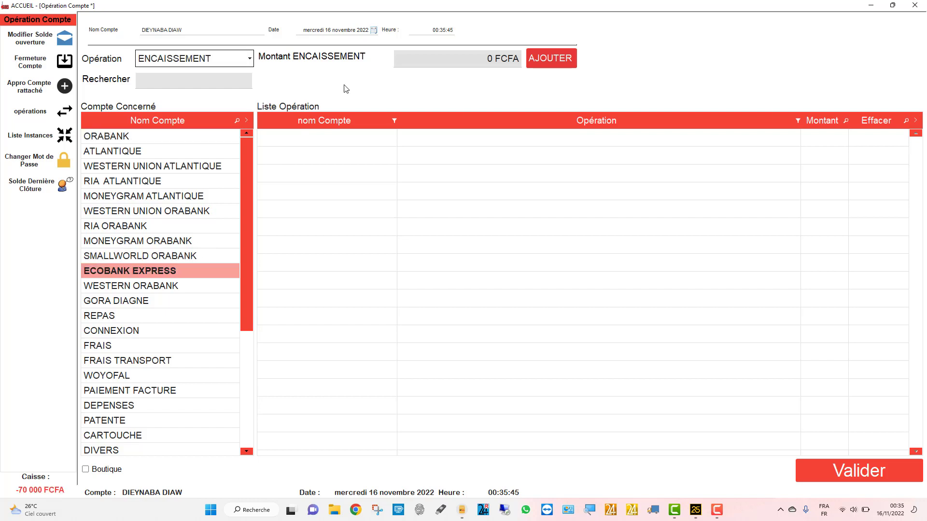
scroll(197, 338, "down", 4)
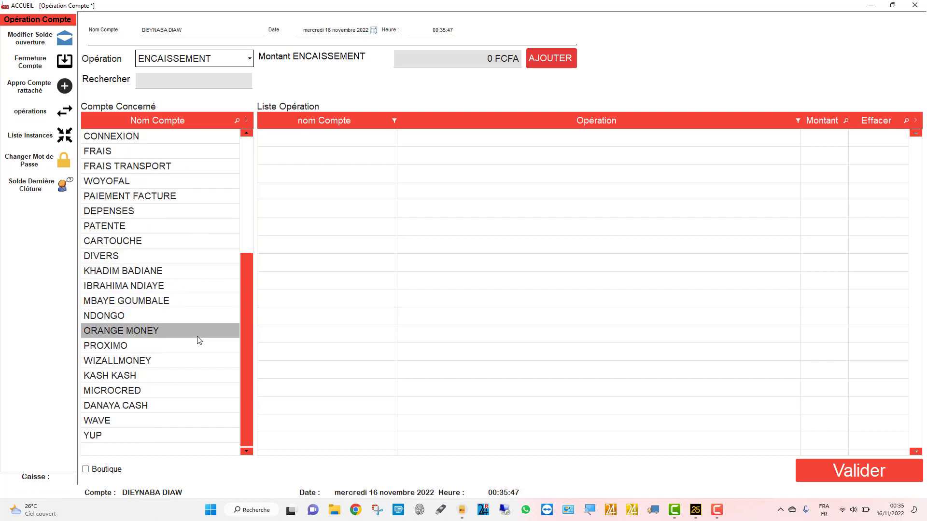
left_click(199, 340)
- Add a 250 000 FCFA line and validate the operation
left_click(487, 61)
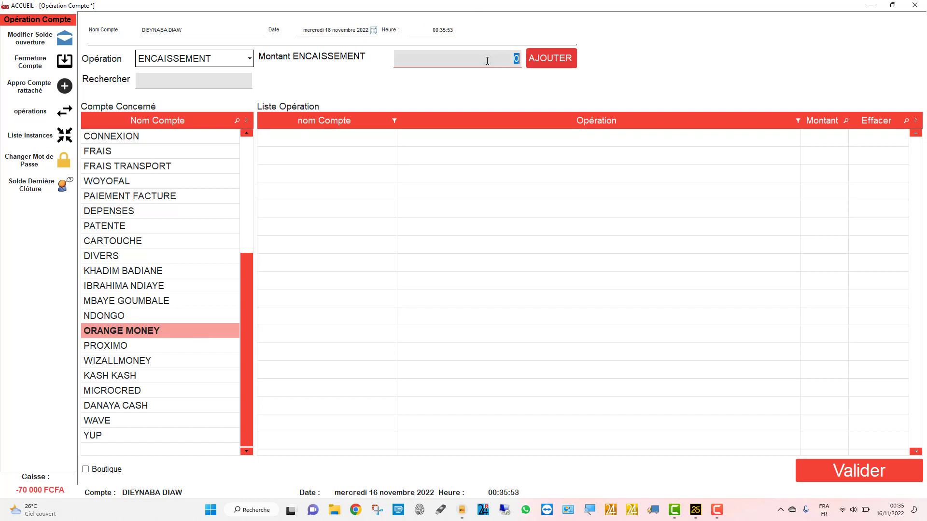
type("250000")
left_click(544, 51)
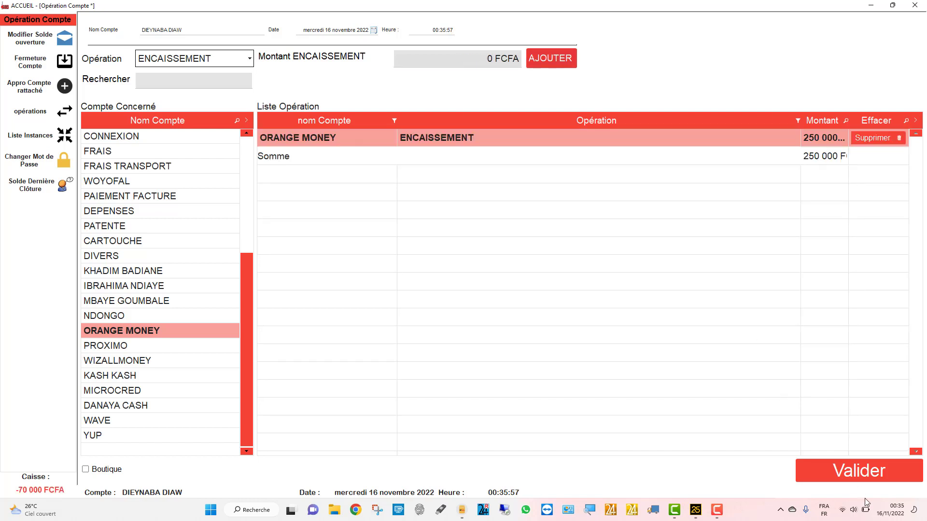
left_click(850, 472)
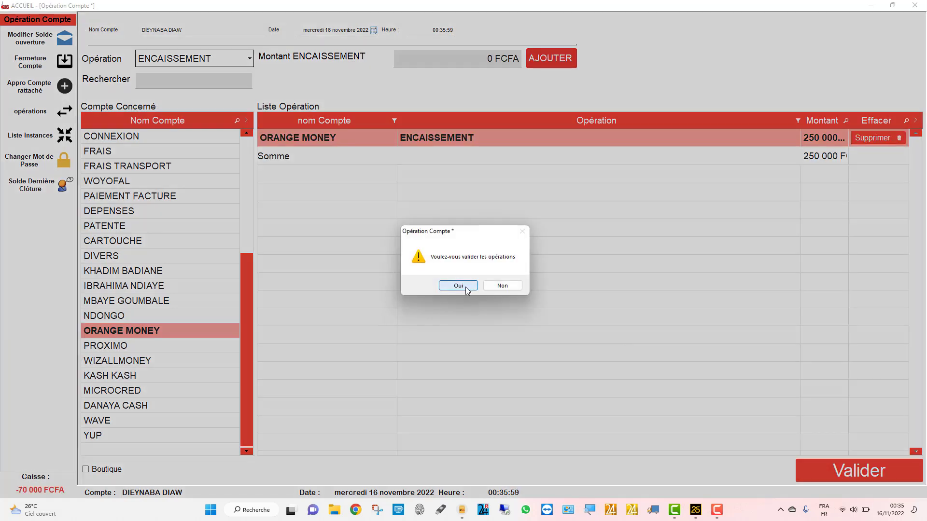
left_click(466, 287)
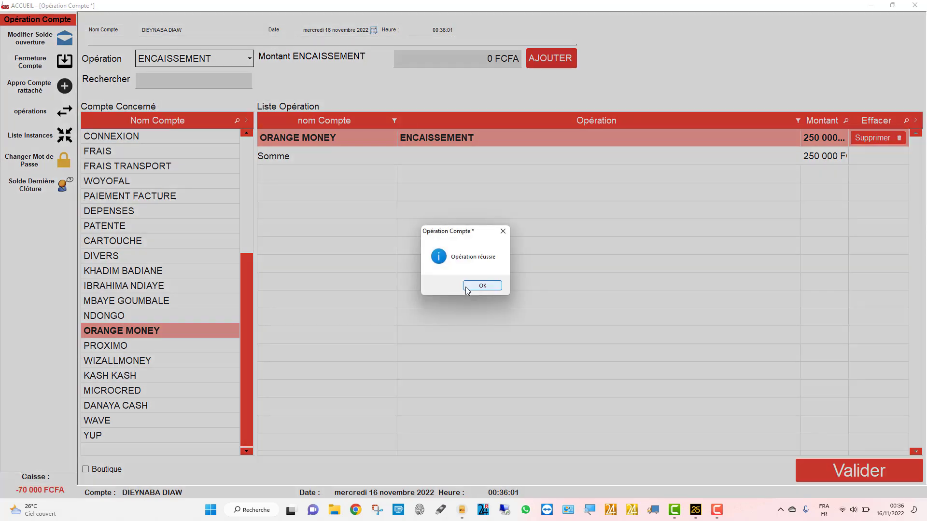
left_click(466, 288)
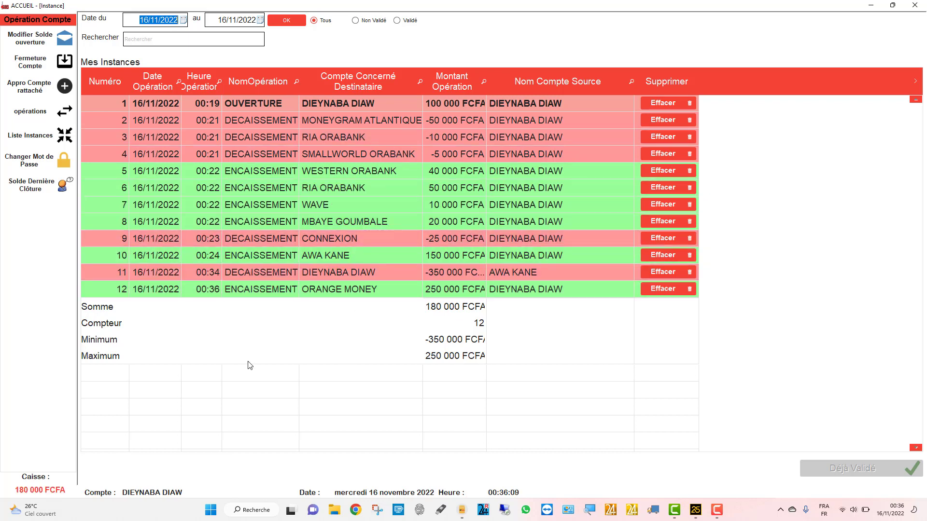
- Show Fermeture Compte, widen the operation column and review rows 25–27
left_click(37, 68)
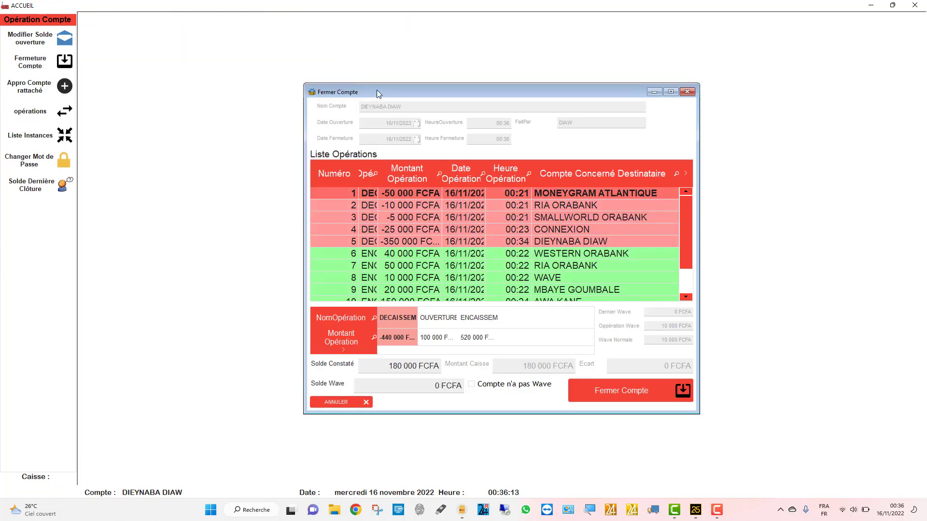
left_click_drag(378, 227, 425, 225)
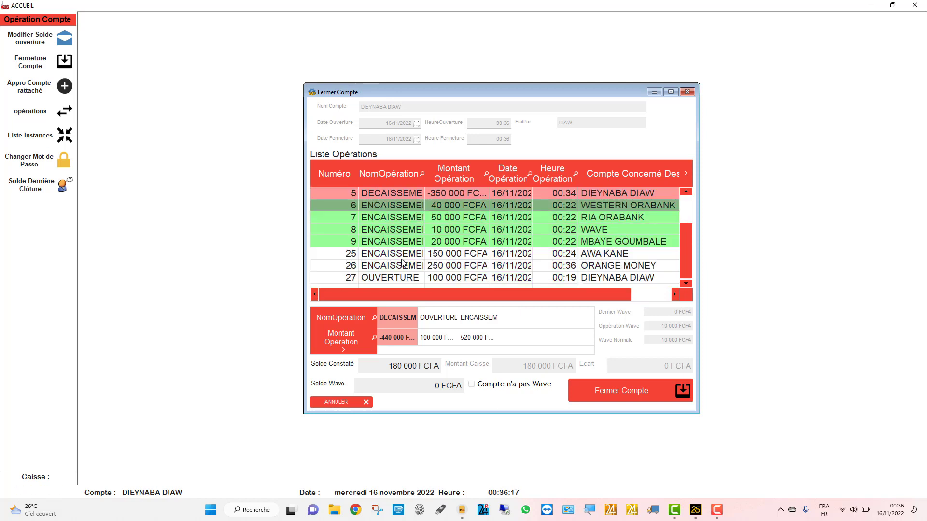
scroll(402, 262, "down", 2)
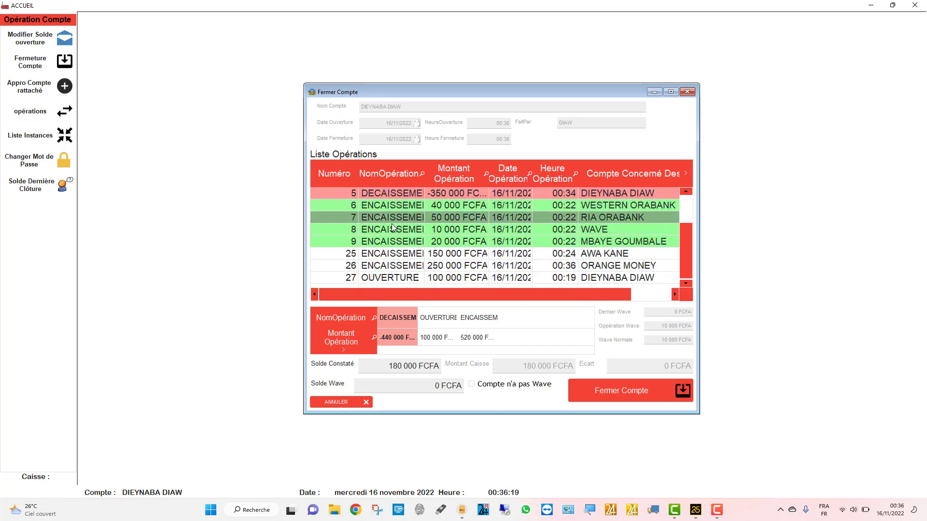
left_click(399, 255)
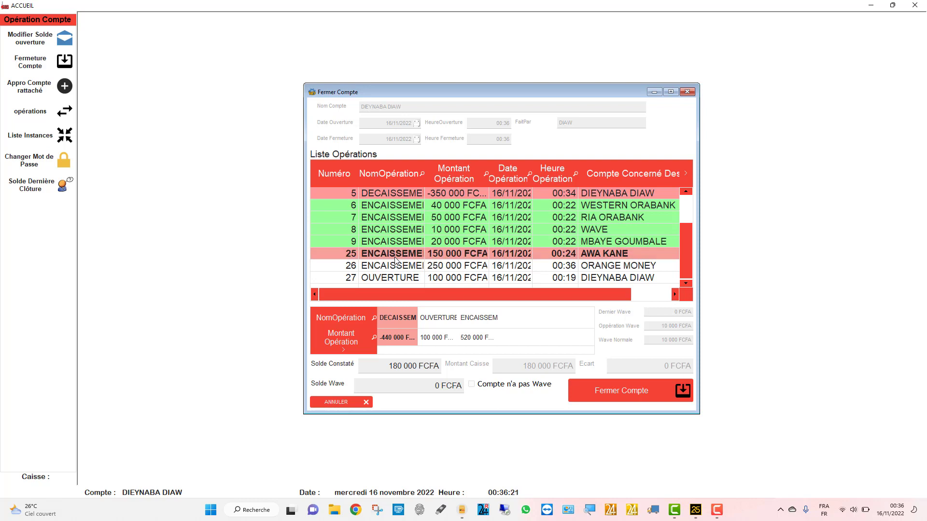
left_click(398, 266)
left_click(395, 276)
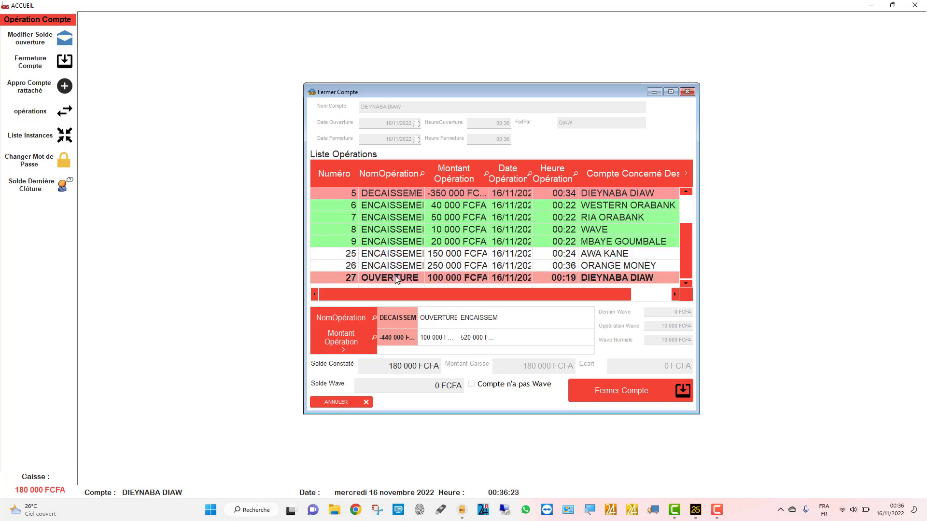
left_click(390, 254)
left_click(389, 266)
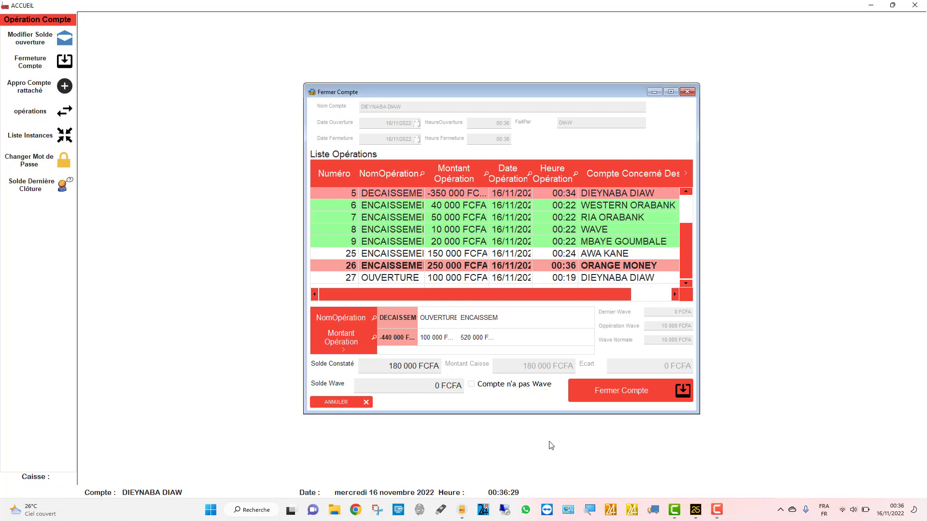
- Enter a 100 000 FCFA Wave balance and confirm closing the account
left_click(420, 385)
type("100000")
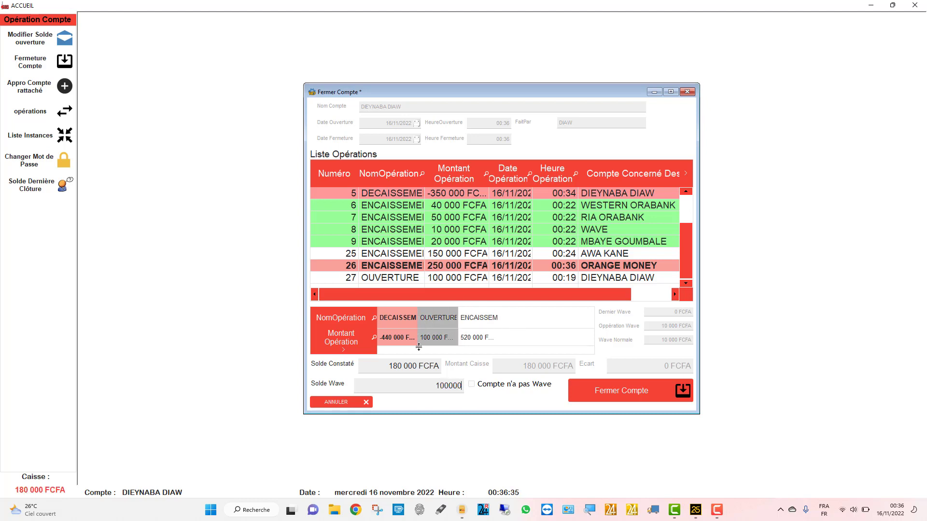
key("Tab")
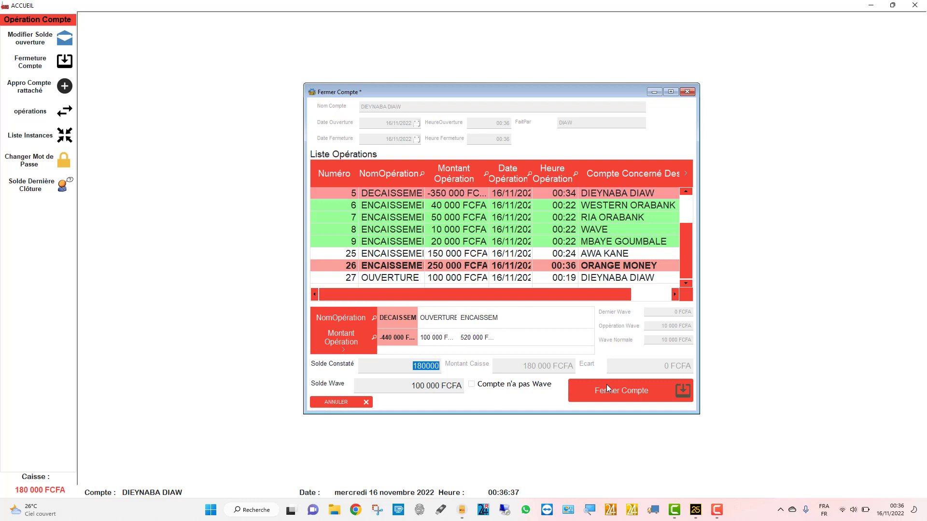
left_click(615, 390)
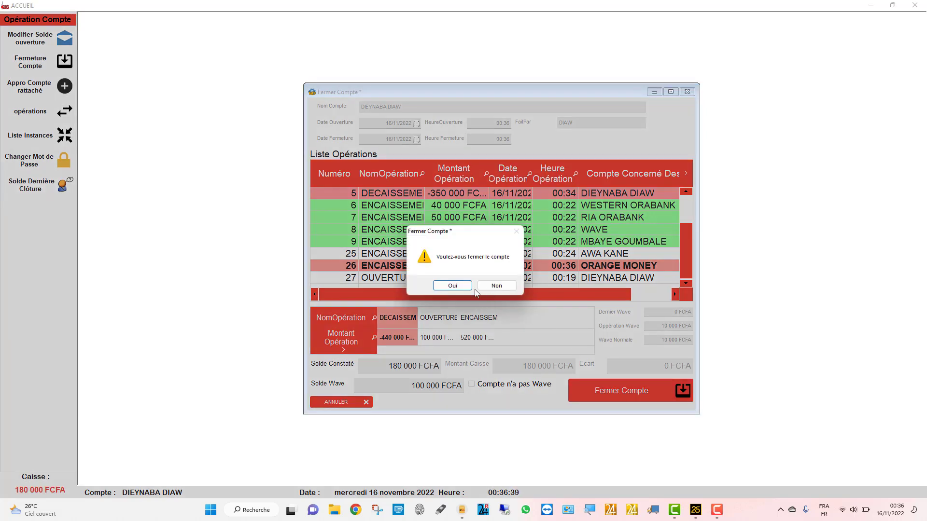
left_click(449, 285)
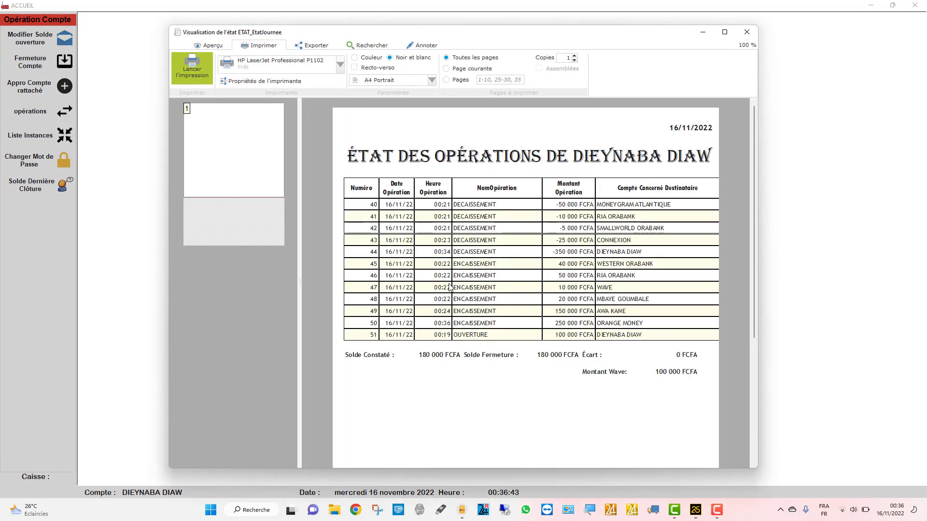
- Scroll through the ÉTAT DES OPÉRATIONS preview, close it, and acknowledge the day-closed confirmation
scroll(449, 287, "down", 3)
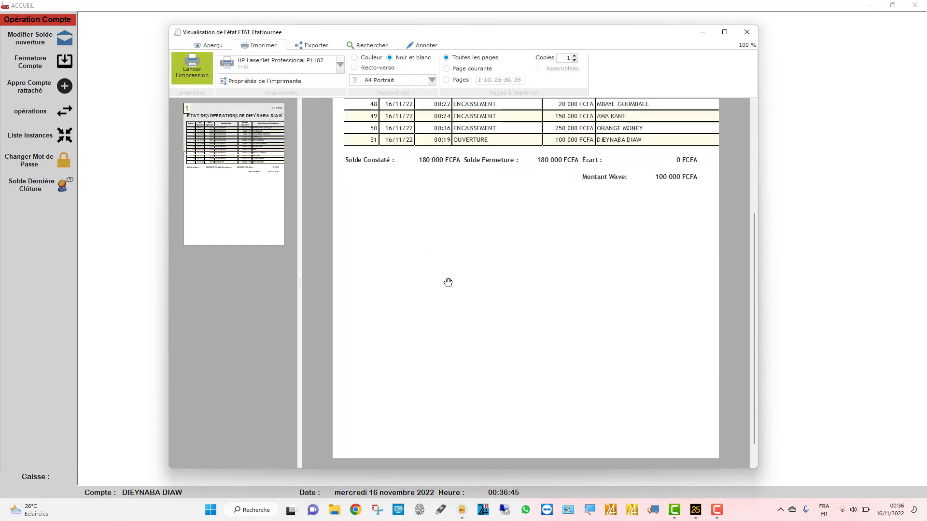
scroll(448, 283, "up", 3)
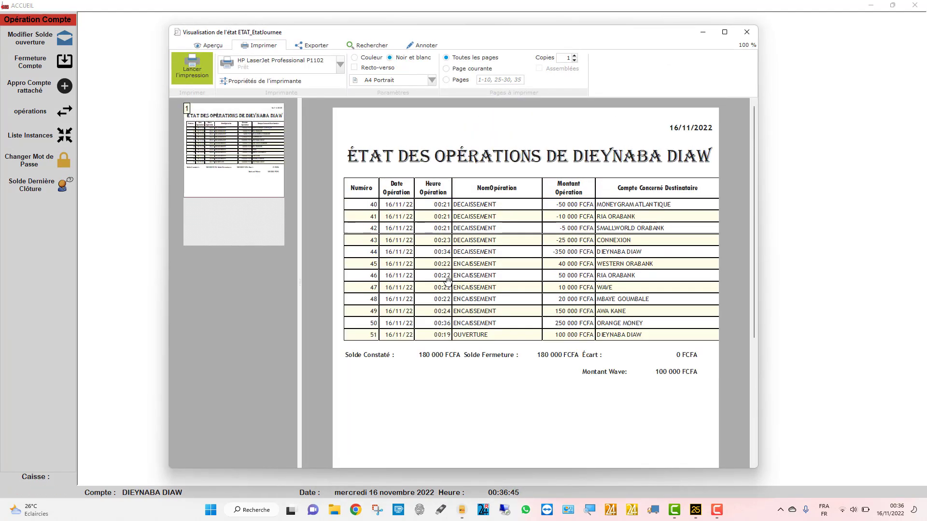
left_click(746, 32)
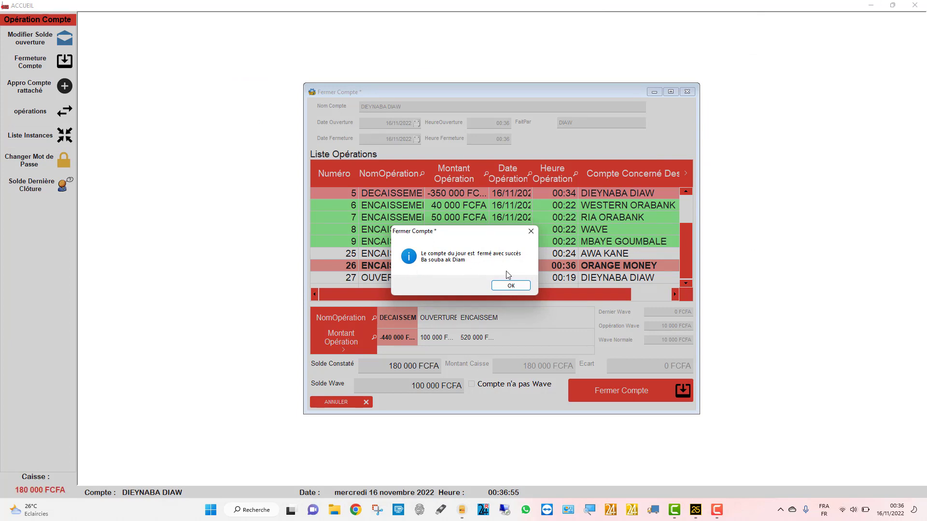
left_click(515, 286)
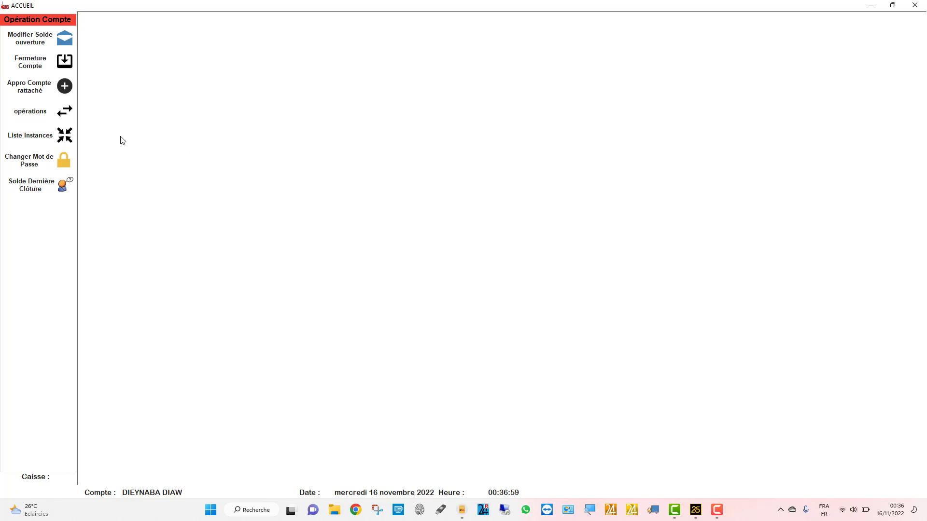
- Dismiss the 'caisse déjà fermé' warning and log in with the supervisor account's password
left_click(46, 107)
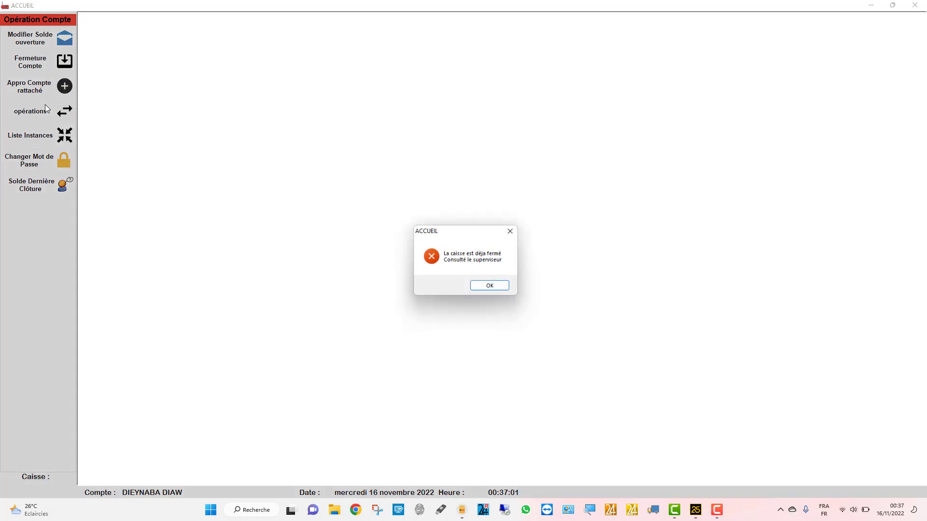
left_click(487, 288)
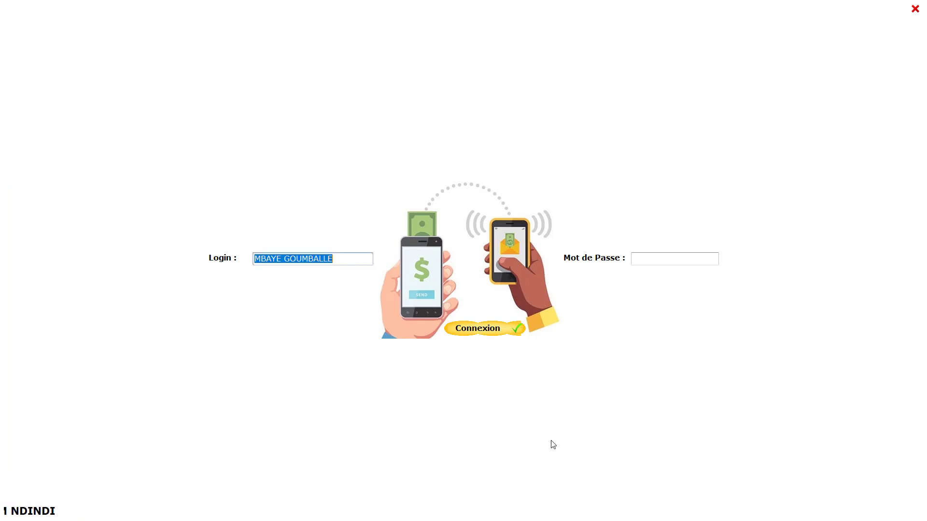
left_click(654, 259)
type("•")
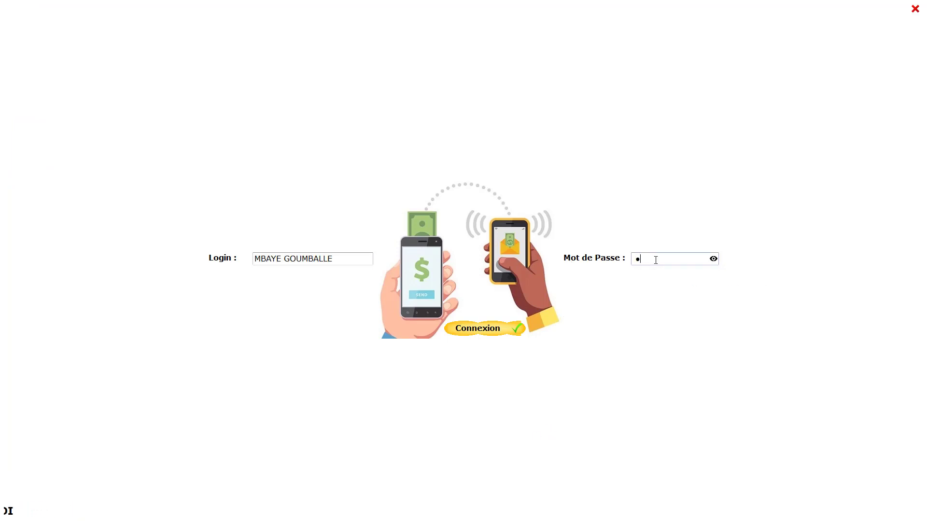
type("•••")
key("alt+Tab")
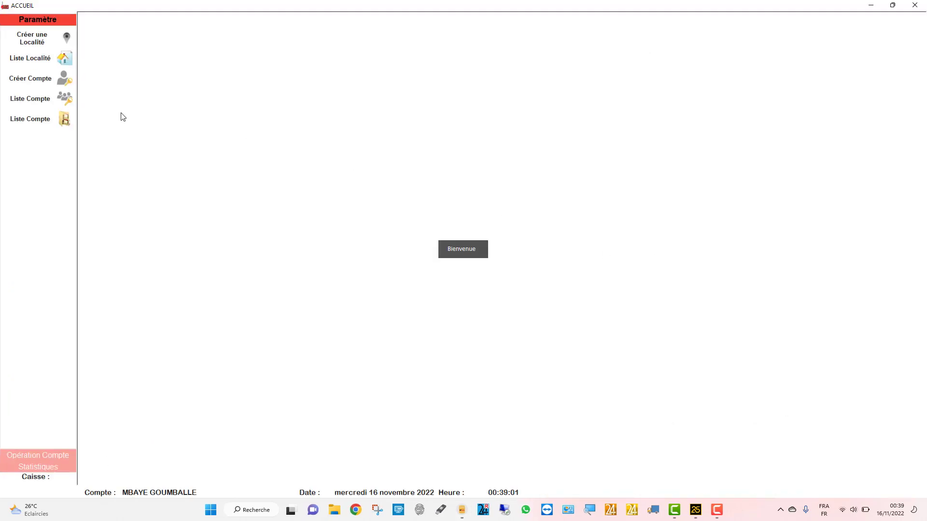
left_click(43, 43)
left_click(533, 267)
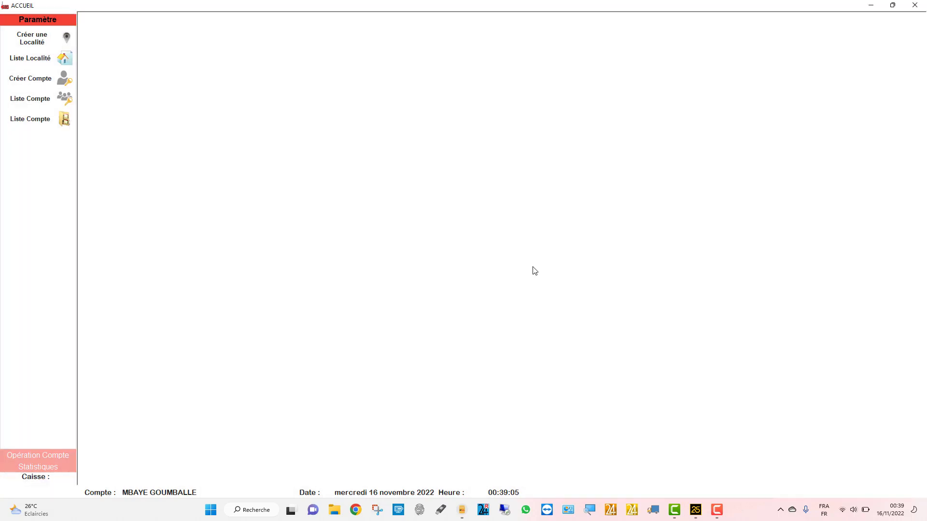
left_click(33, 61)
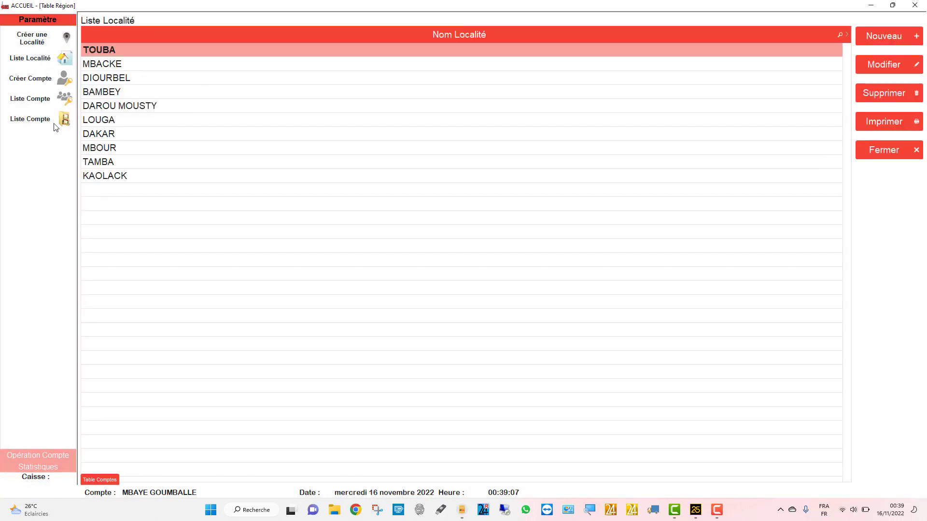
left_click(33, 81)
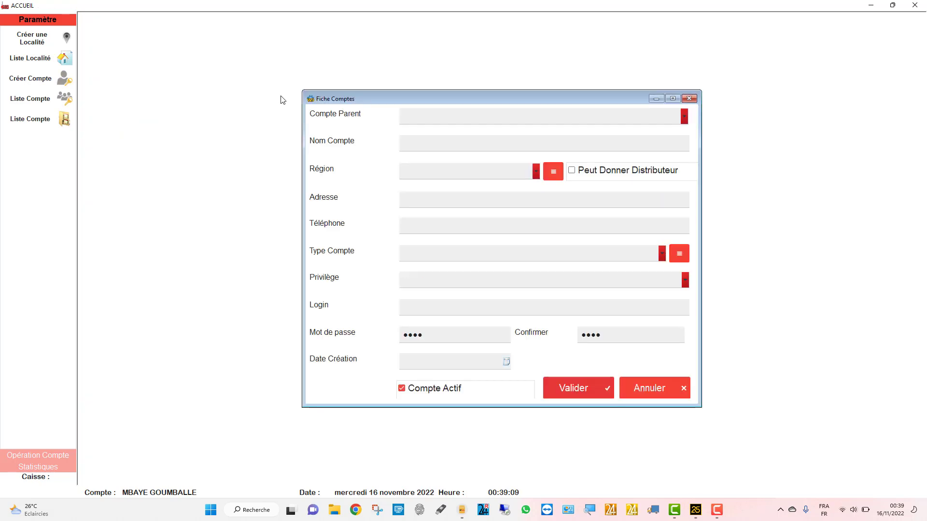
left_click(433, 120)
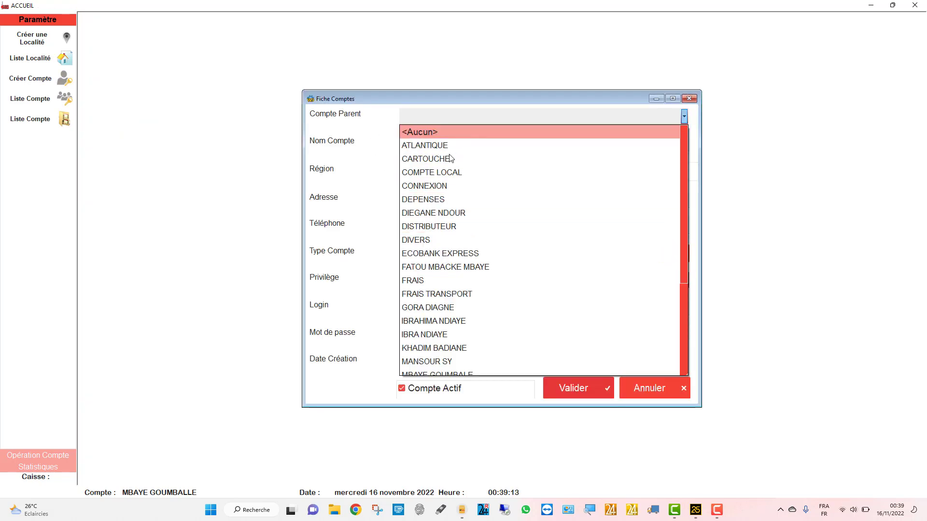
left_click(356, 135)
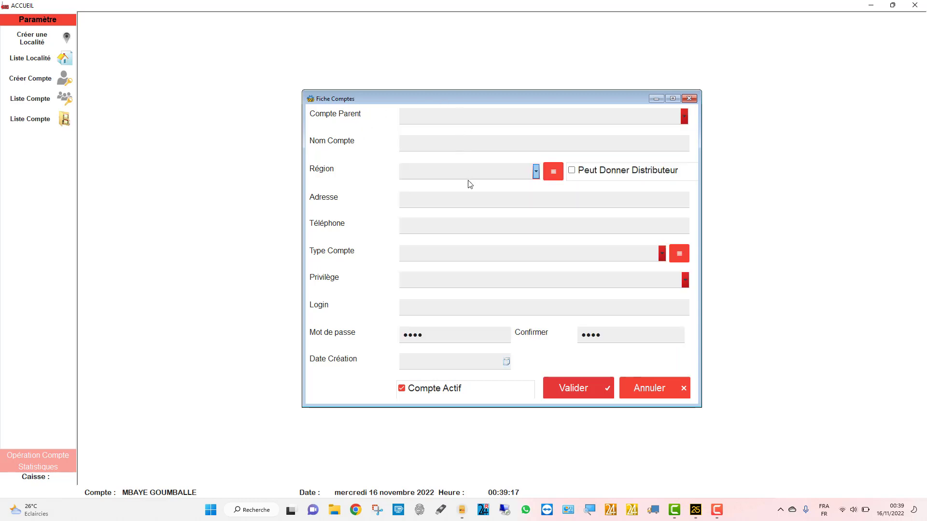
left_click(444, 257)
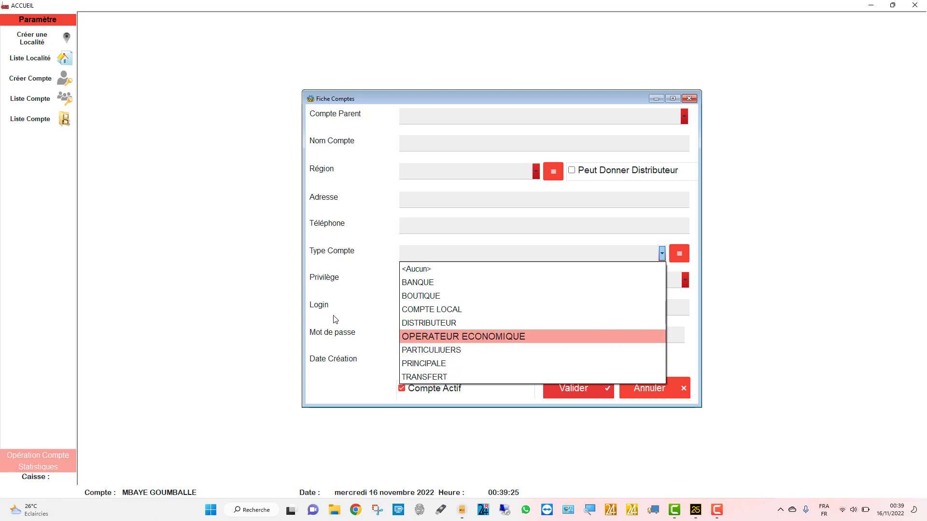
left_click(316, 302)
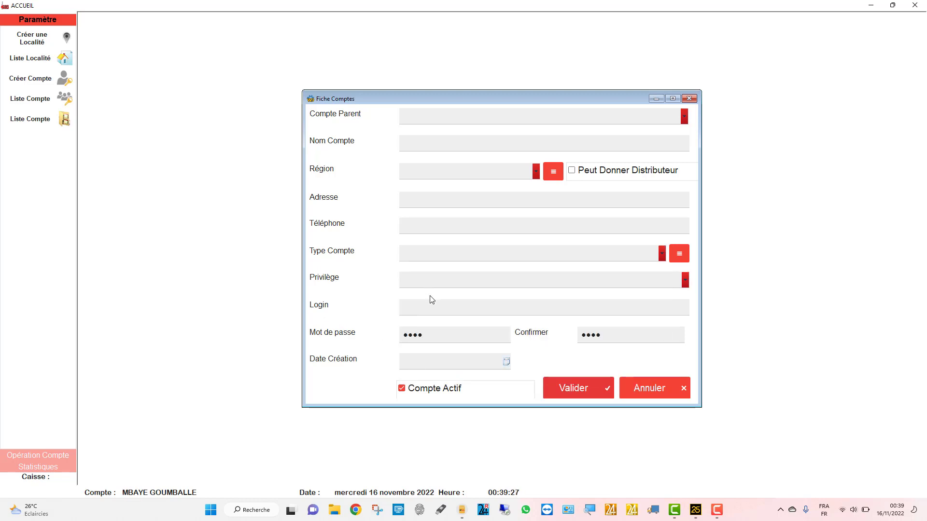
left_click(644, 383)
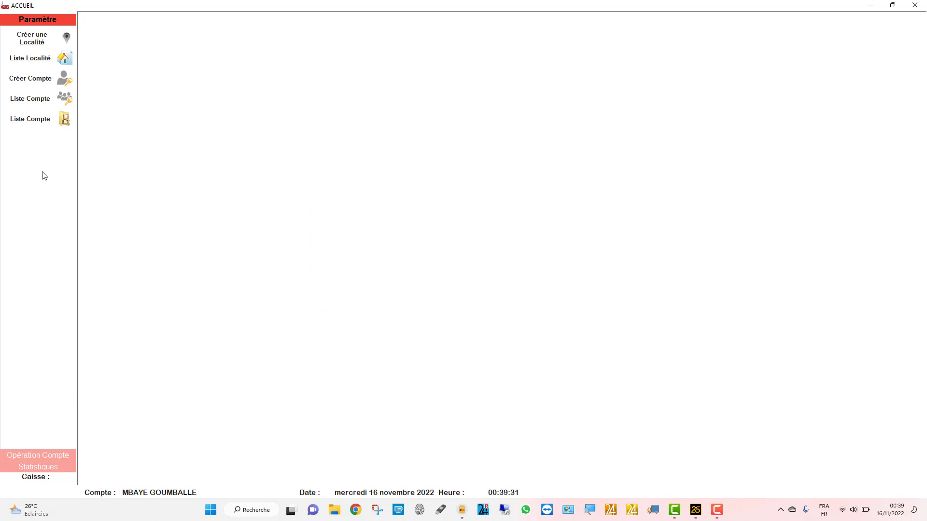
- Check the Compte Source list in Appro distributeur, close it, then expand Statistiques
left_click(41, 455)
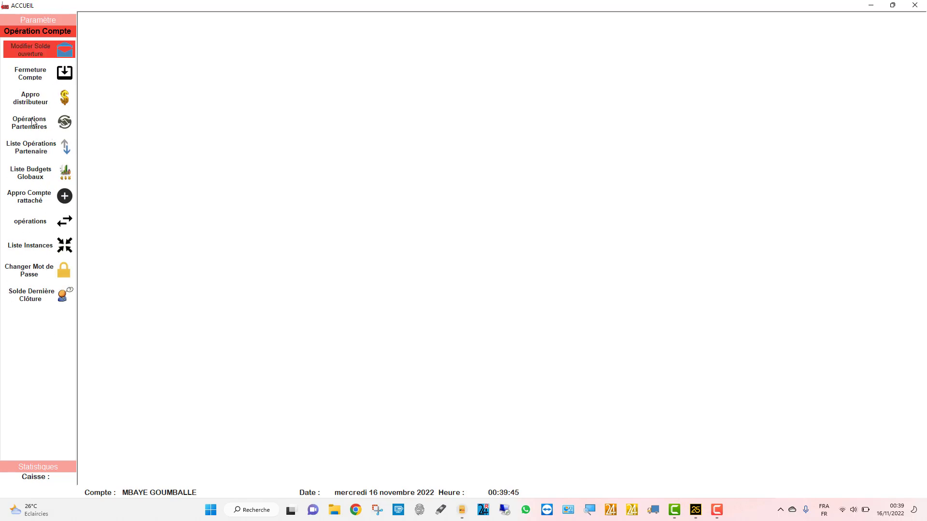
left_click(57, 104)
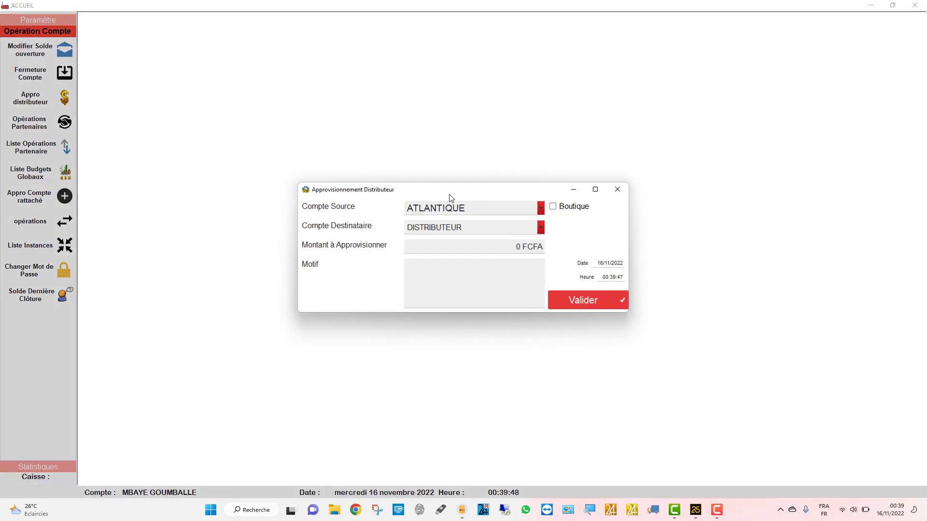
left_click(440, 208)
left_click(440, 208)
left_click(618, 188)
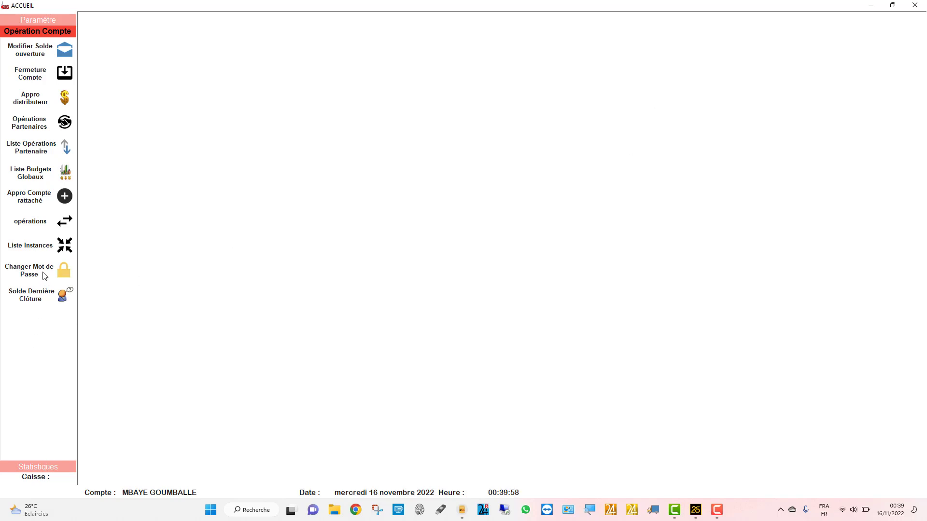
left_click(55, 464)
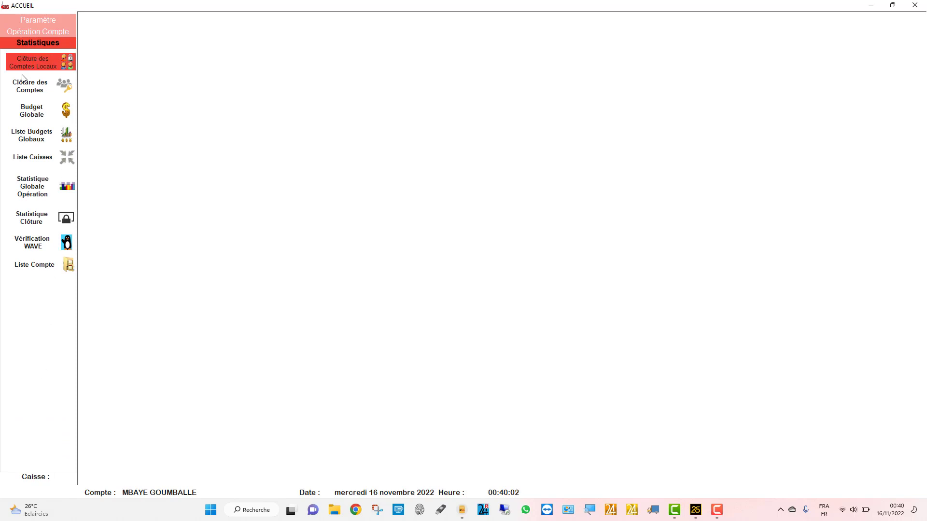
- Open Clôture des Comptes Locaux and toggle between Particulier and Compte Locaux views
left_click(27, 69)
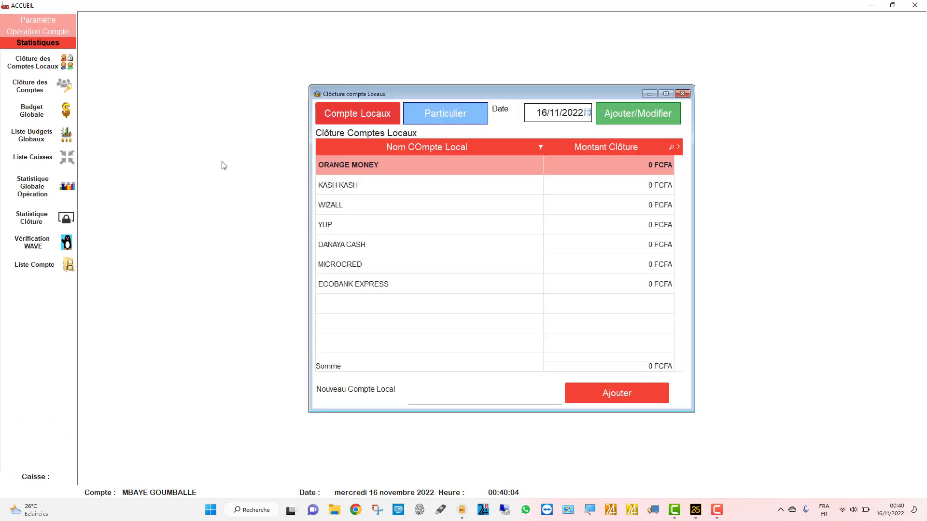
left_click(448, 119)
left_click(370, 117)
- Maximize Clôture des Comptes, load an account's operations, enlarge the grid, and filter to FERMER
left_click(36, 91)
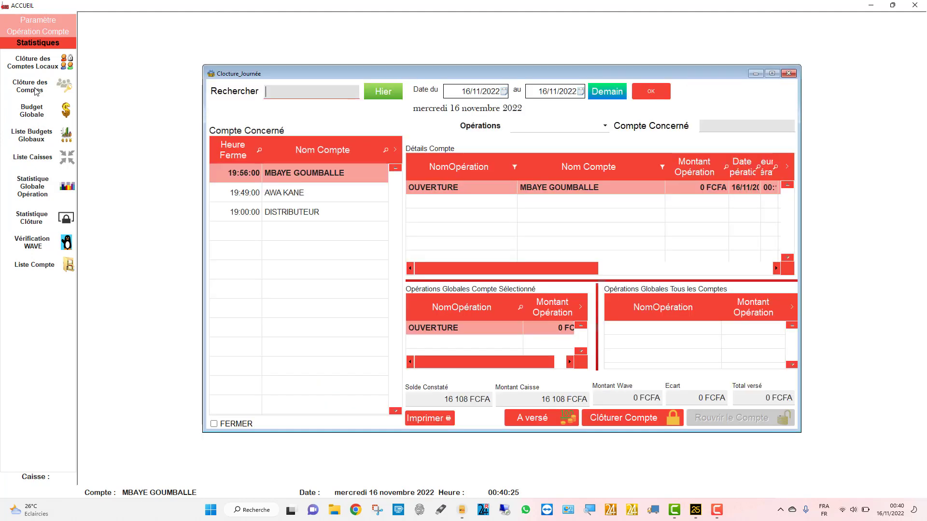
double_click(288, 75)
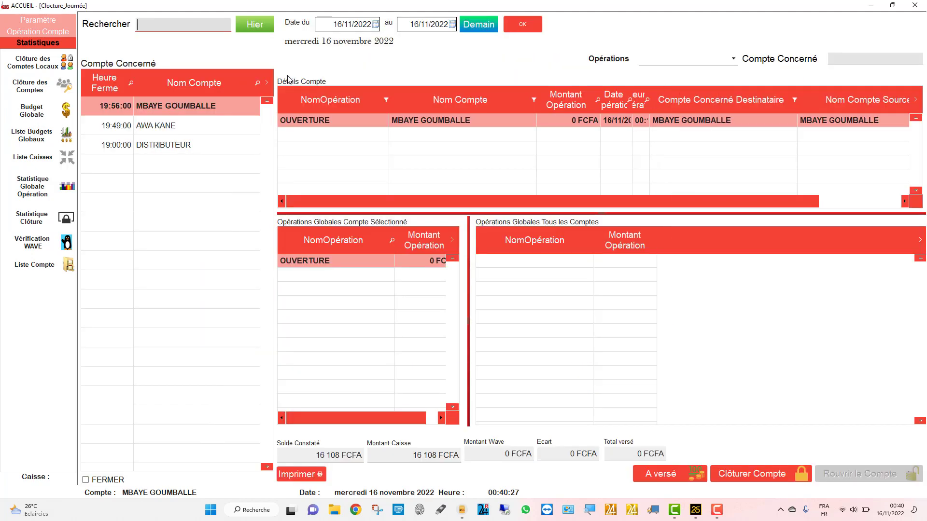
left_click(196, 121)
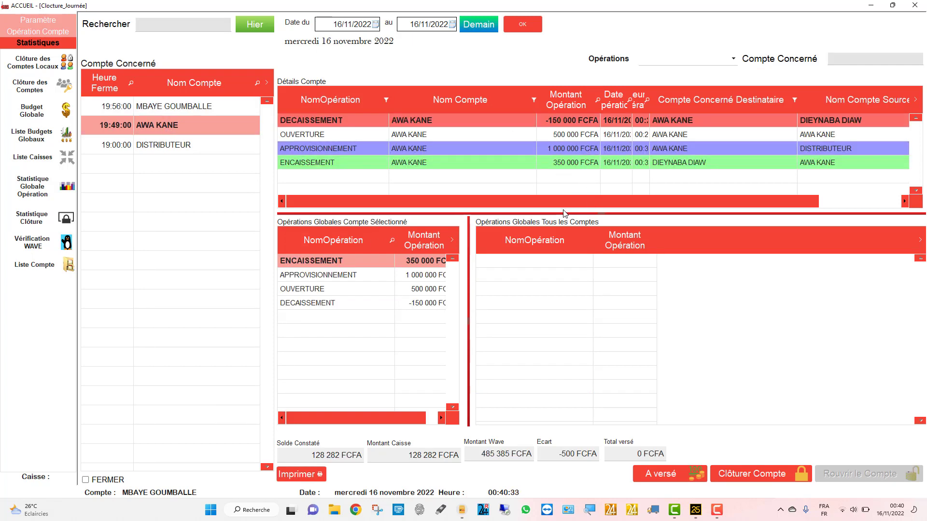
left_click_drag(562, 214, 562, 325)
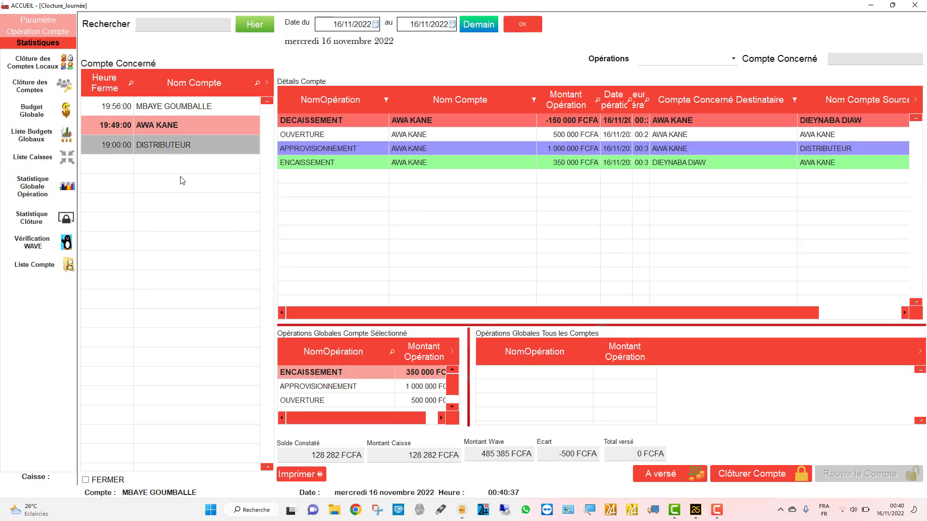
left_click(95, 481)
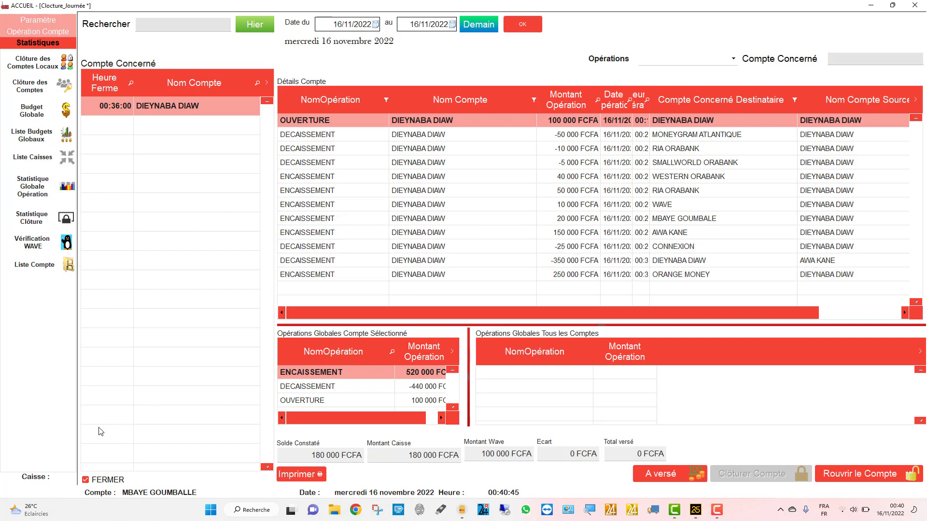
- Toggle the FERMER filter off and on, shrink the operations grid, and select the 40 000 FCFA row
left_click(87, 480)
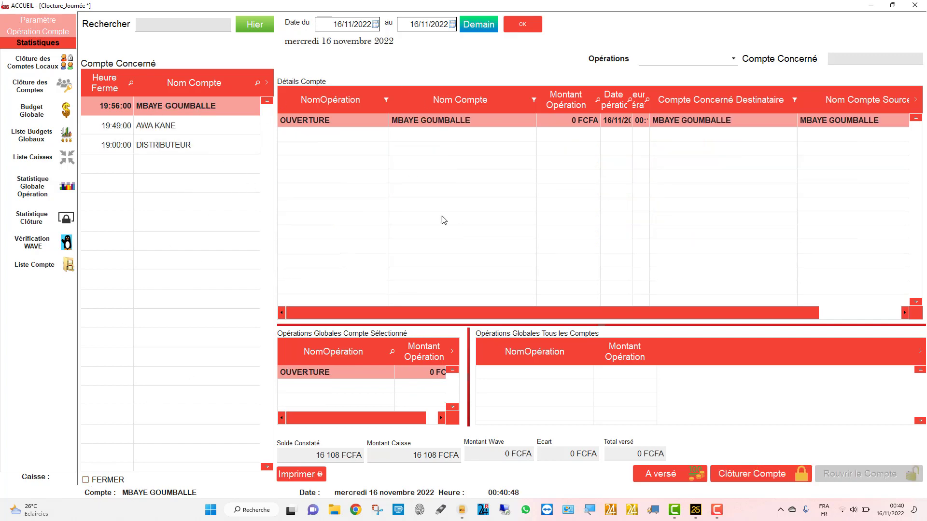
left_click(101, 480)
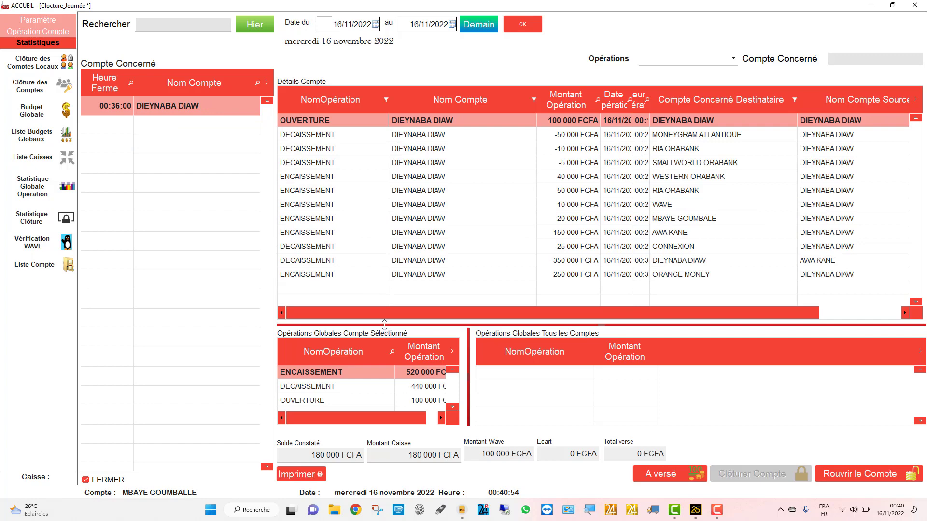
left_click_drag(384, 325, 382, 225)
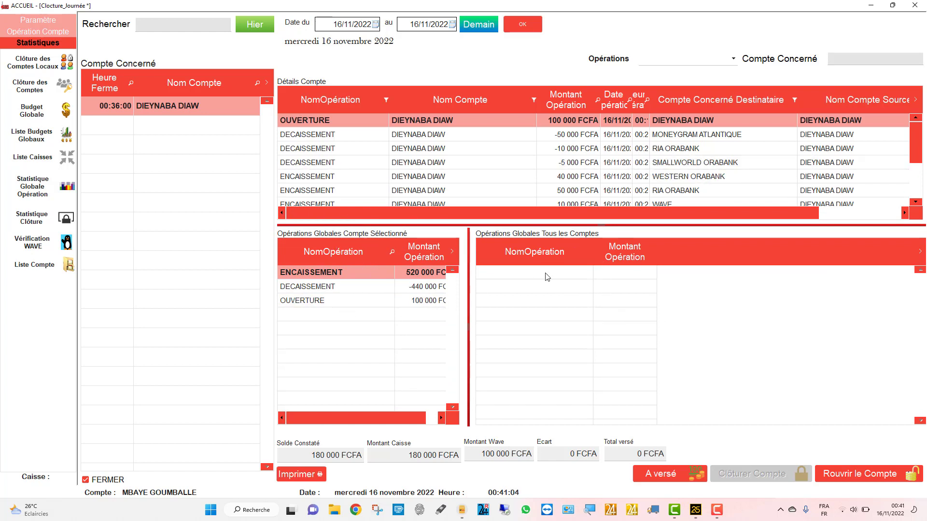
left_click(366, 182)
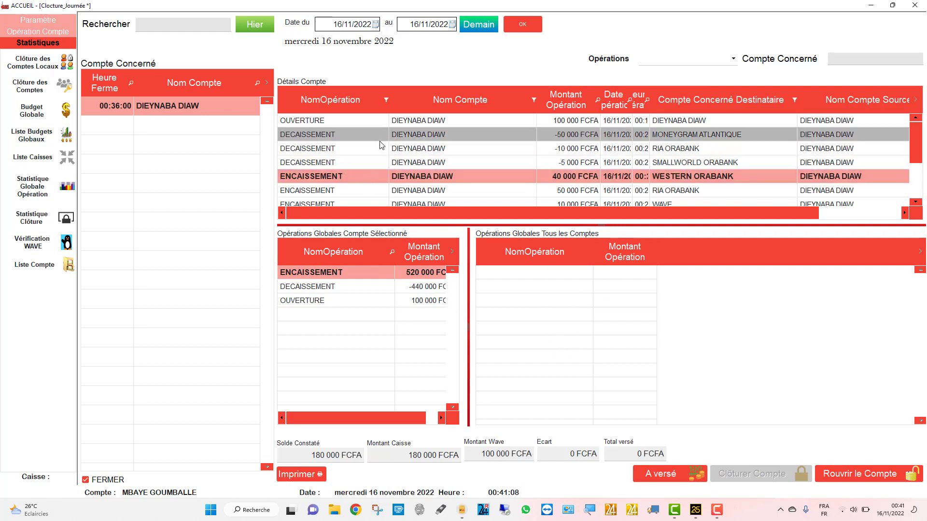